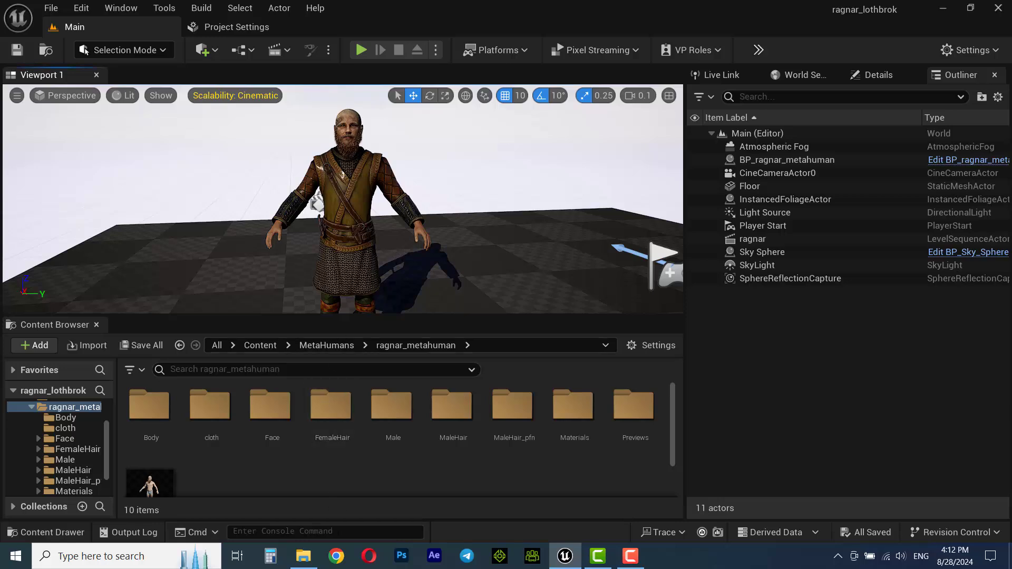
Step: Switch to Chrome and search the web for "mixamo converter"
{"action": "key", "text": "alt+Tab"}
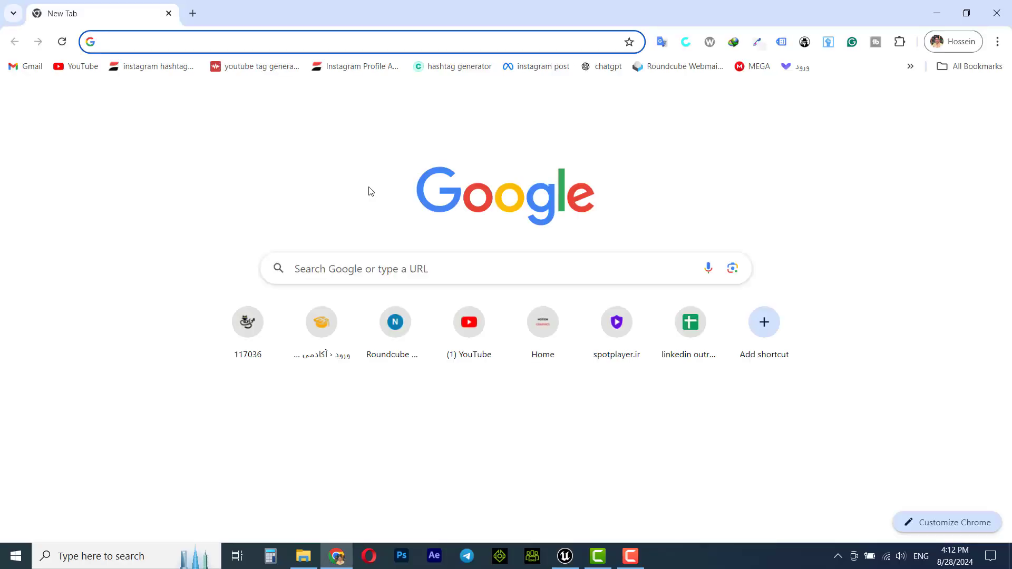
{"action": "type", "text": "mix"}
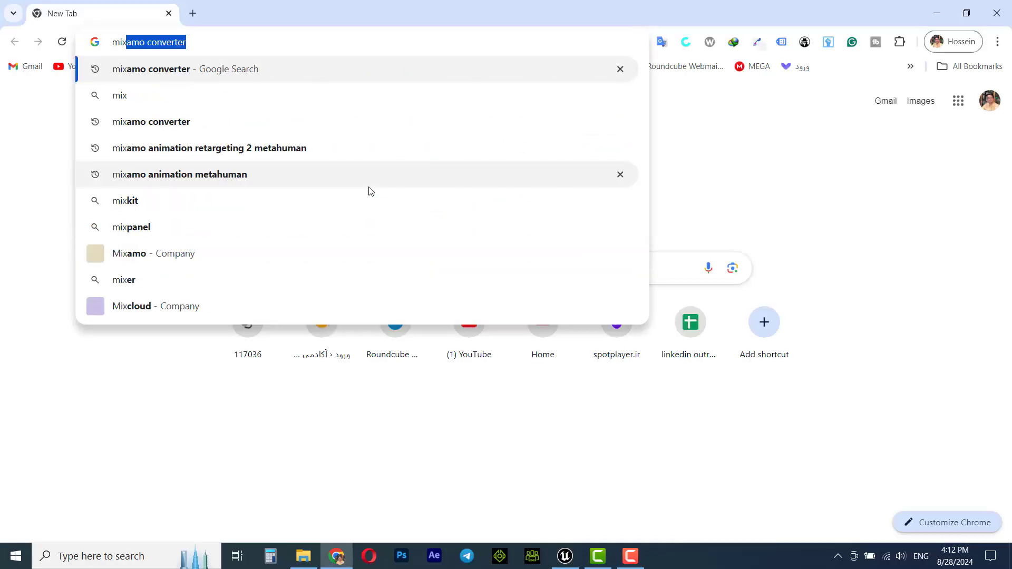
{"action": "key", "text": "Return"}
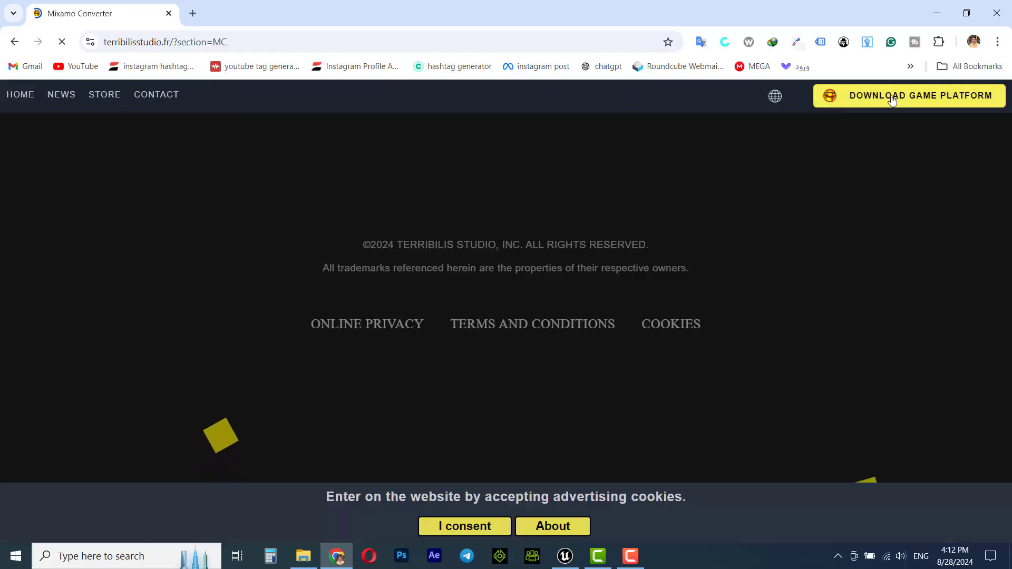
Step: Download Terribilis_studio_Launcher.zip from the Terribilis Studio website and open the folder containing the downloaded file
{"action": "left_click", "coordinate": [921, 99]}
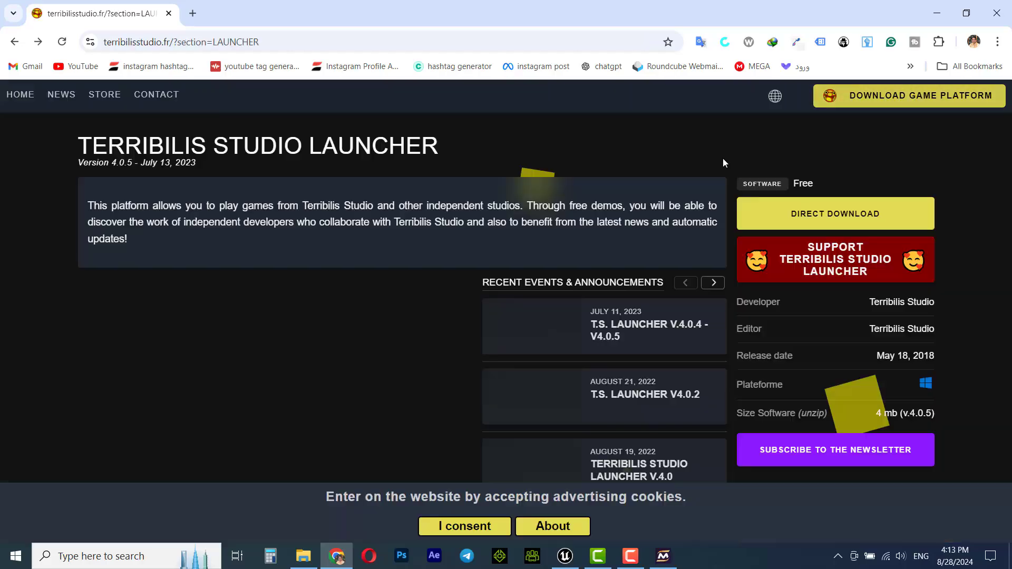
{"action": "left_click", "coordinate": [838, 223]}
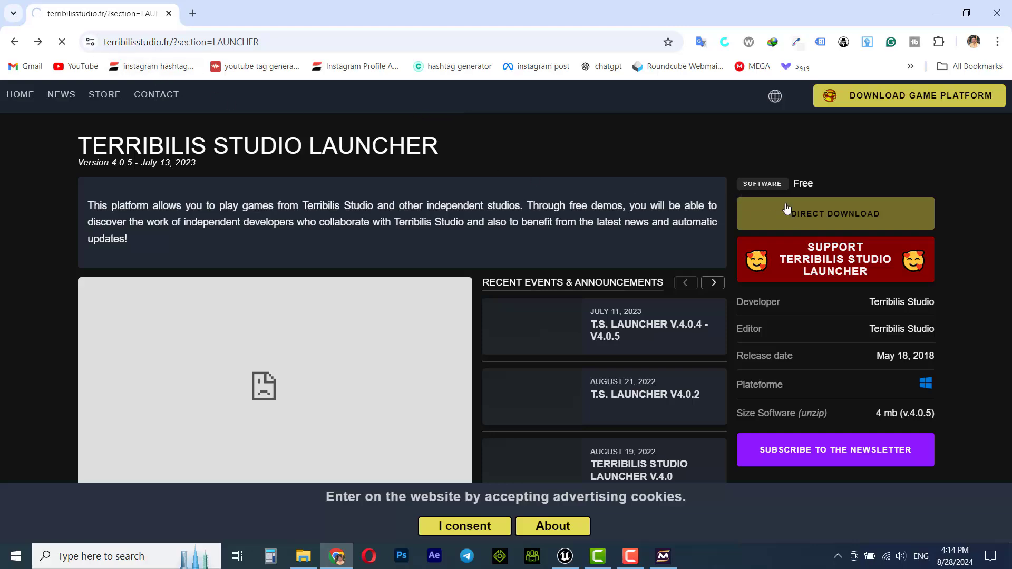
{"action": "left_click", "coordinate": [502, 332]}
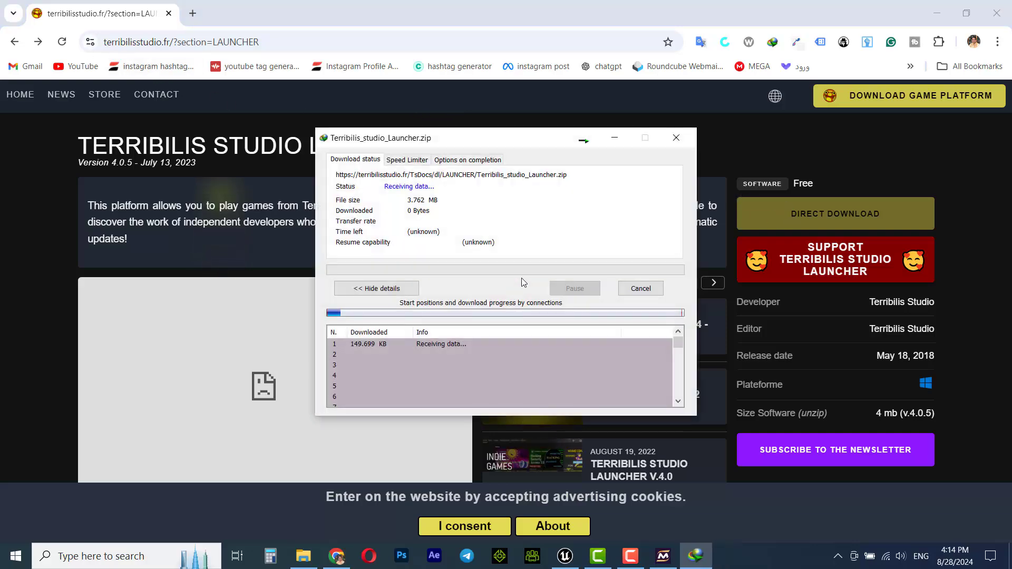
{"action": "left_click", "coordinate": [528, 320]}
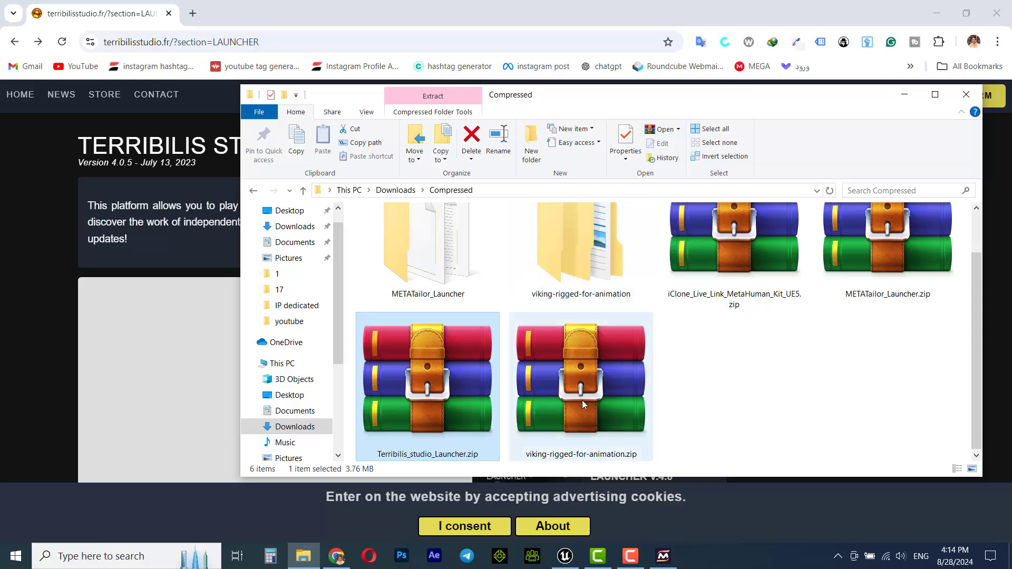
Step: Extract Terribilis_studio_Launcher.zip into its own folder and run Terribilis Studio Launcher.exe from the extracted TerribilisLauncher folder
{"action": "right_click", "coordinate": [442, 383]}
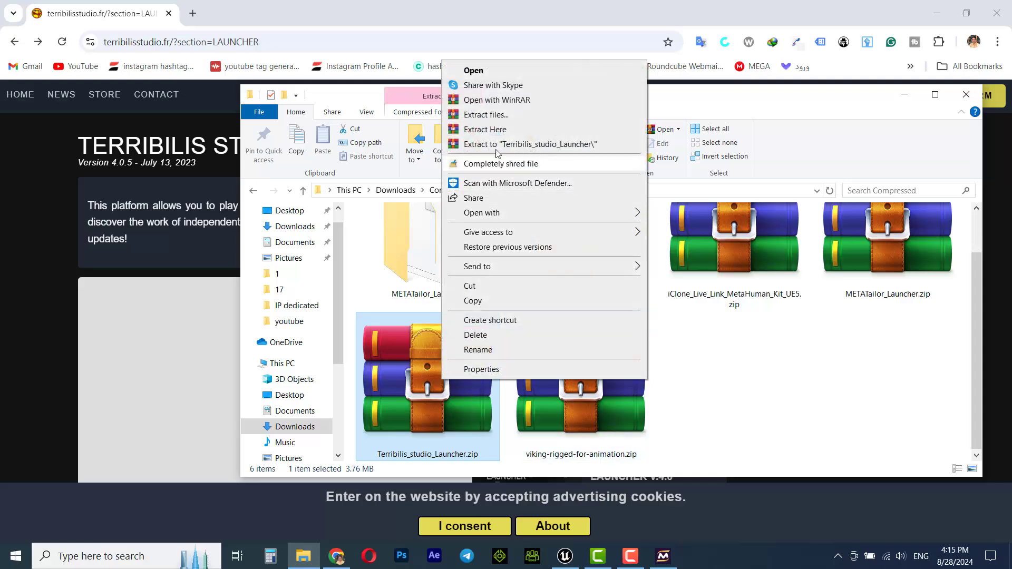
{"action": "left_click", "coordinate": [530, 145]}
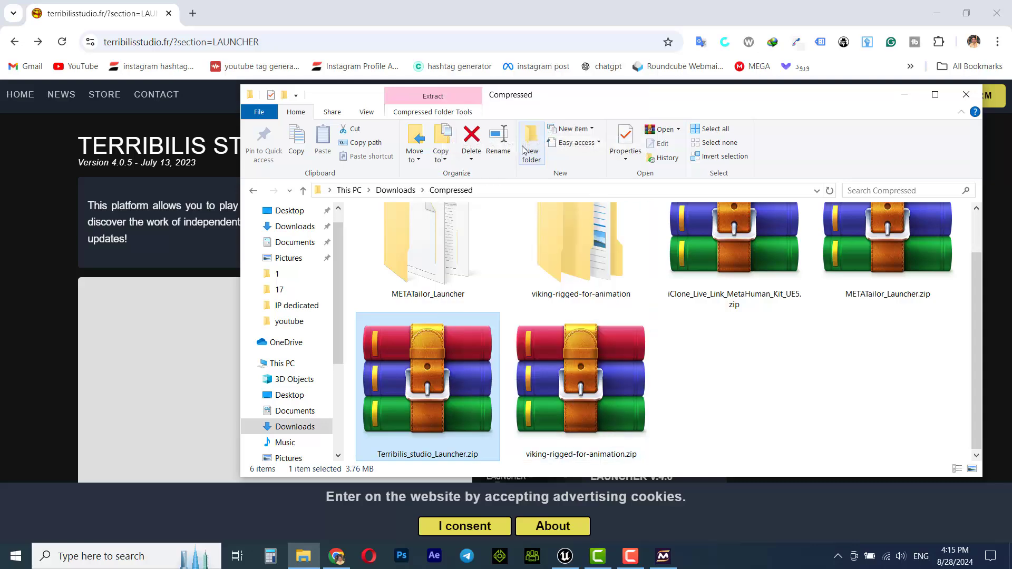
{"action": "double_click", "coordinate": [618, 247]}
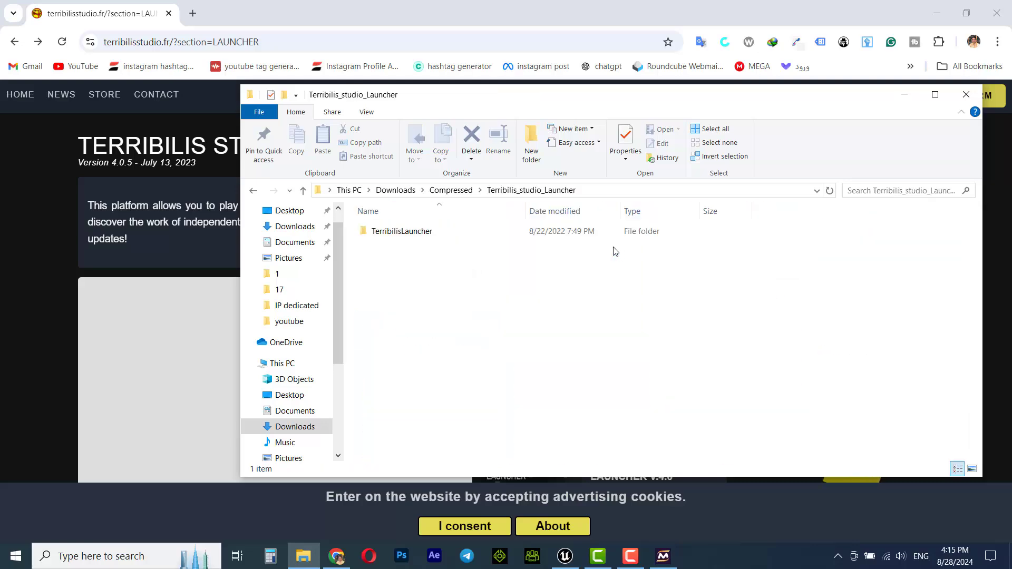
{"action": "double_click", "coordinate": [385, 235]}
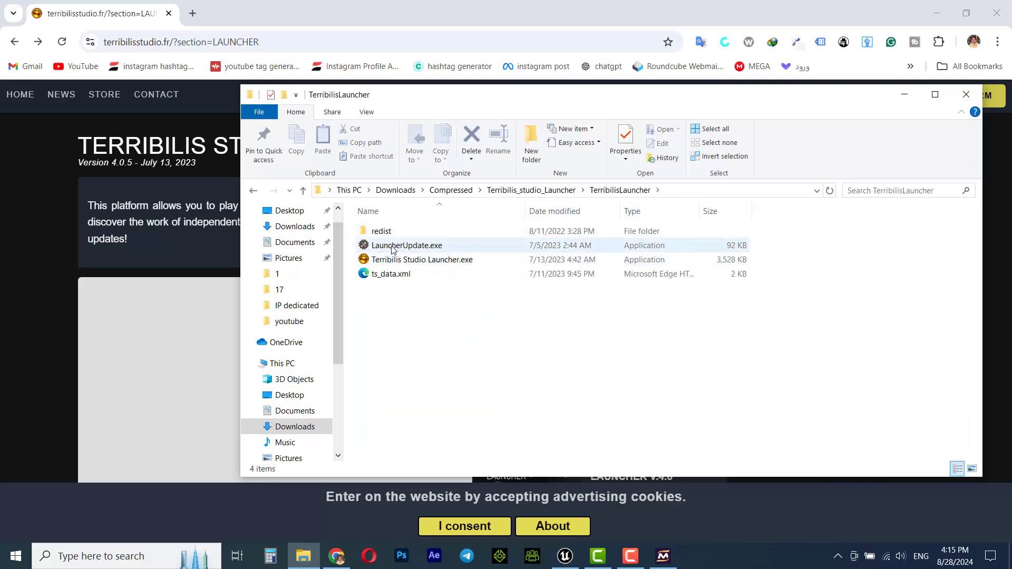
{"action": "left_click", "coordinate": [434, 267]}
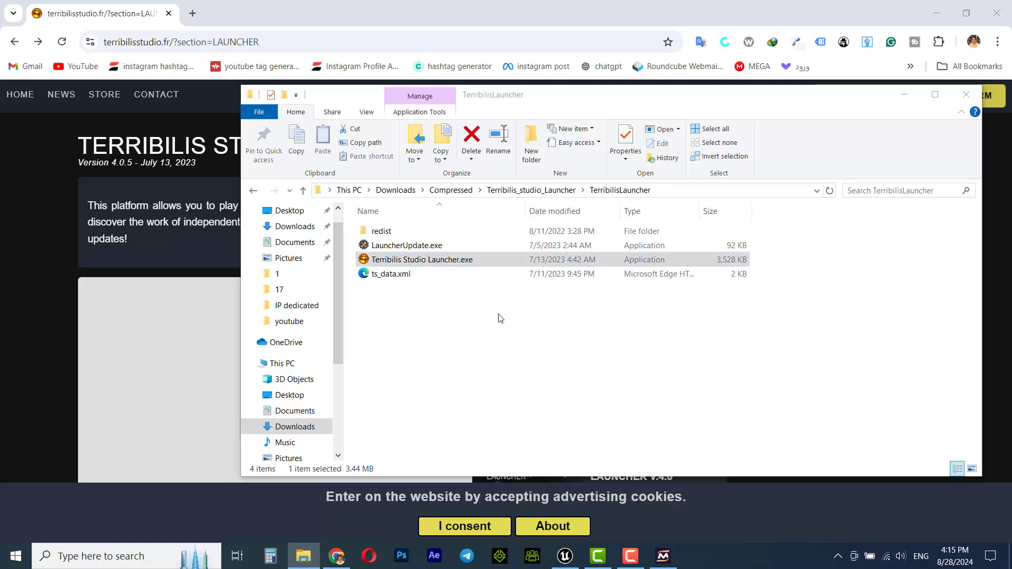
{"action": "left_click", "coordinate": [406, 256]}
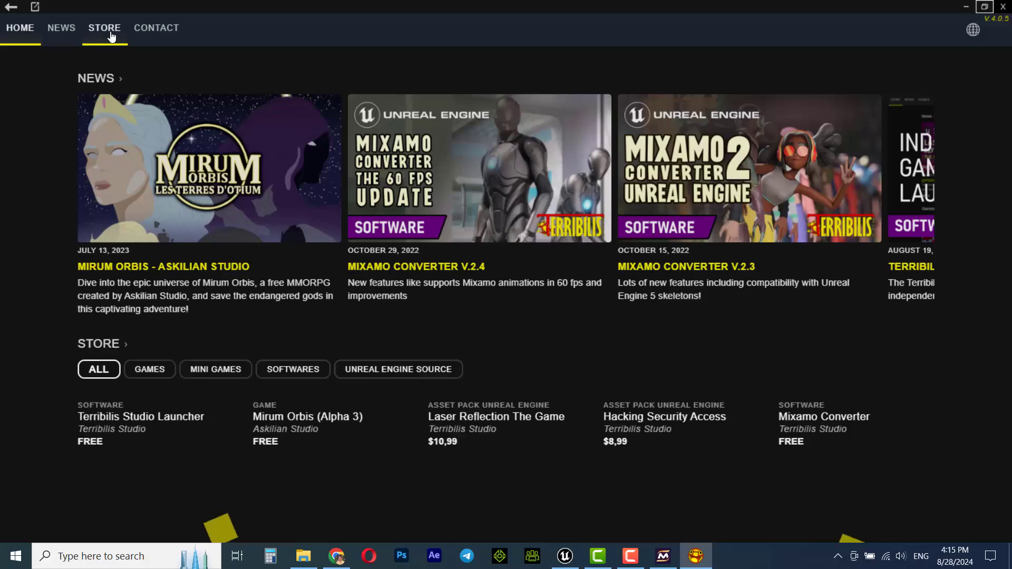
Step: Download the free Mixamo Converter from the launcher's store and dismiss the completion message
{"action": "left_click", "coordinate": [108, 32]}
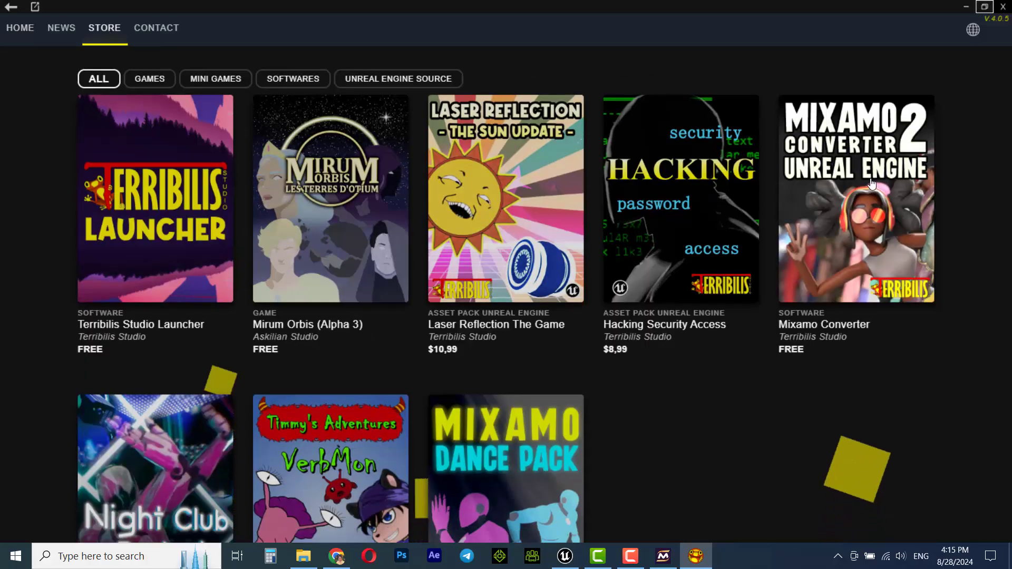
{"action": "left_click", "coordinate": [871, 184]}
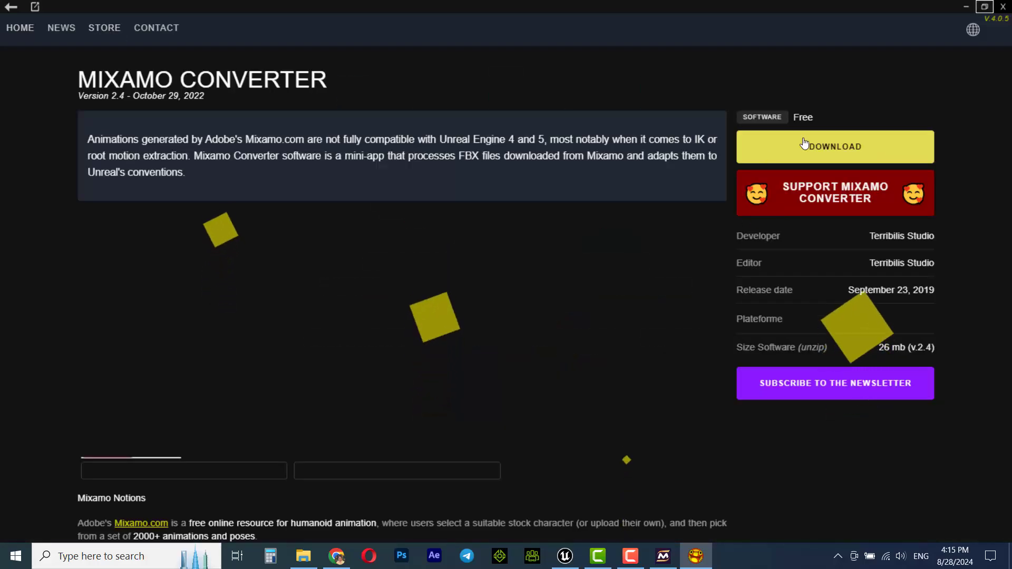
{"action": "left_click", "coordinate": [851, 150]}
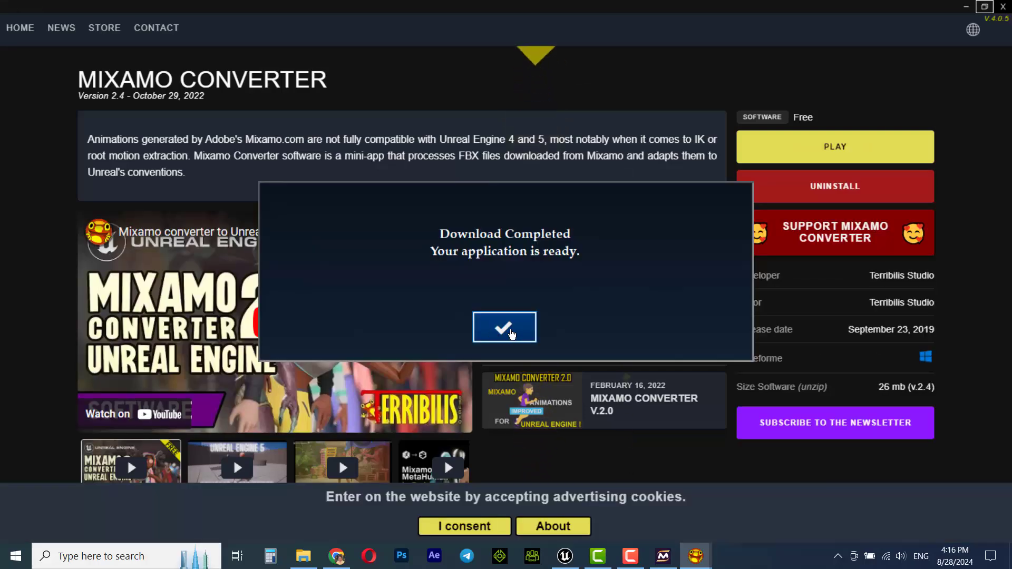
{"action": "left_click", "coordinate": [504, 327]}
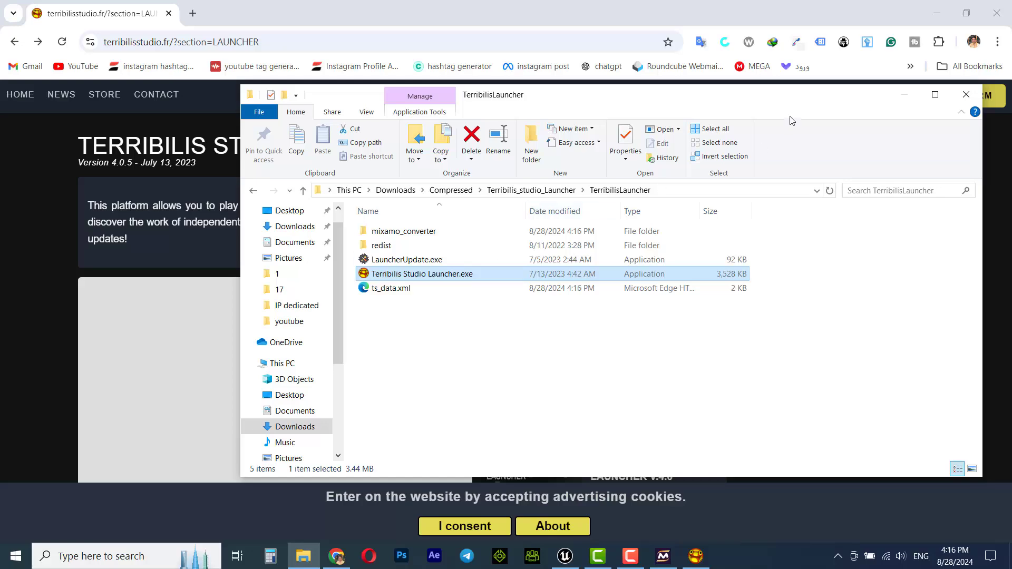
Step: Maximize the TerribilisLauncher folder window and open the mixamo_converter folder
{"action": "double_click", "coordinate": [790, 108]}
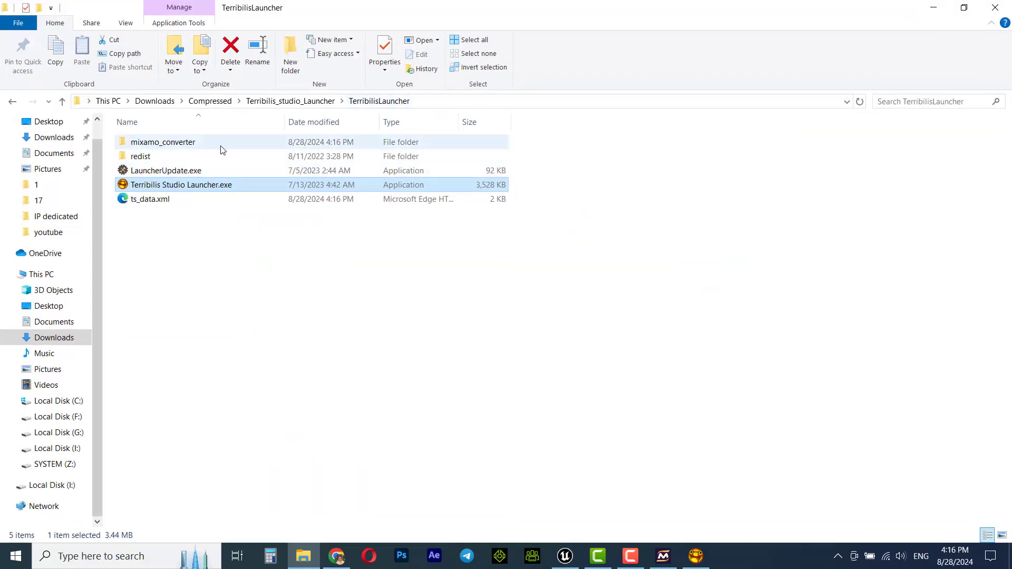
{"action": "left_click", "coordinate": [169, 149]}
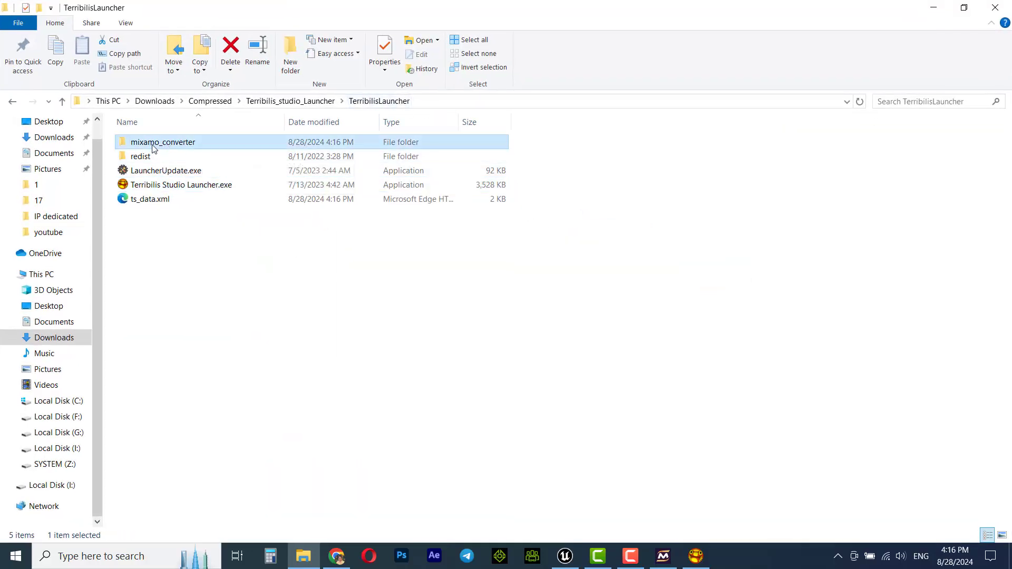
{"action": "double_click", "coordinate": [153, 147]}
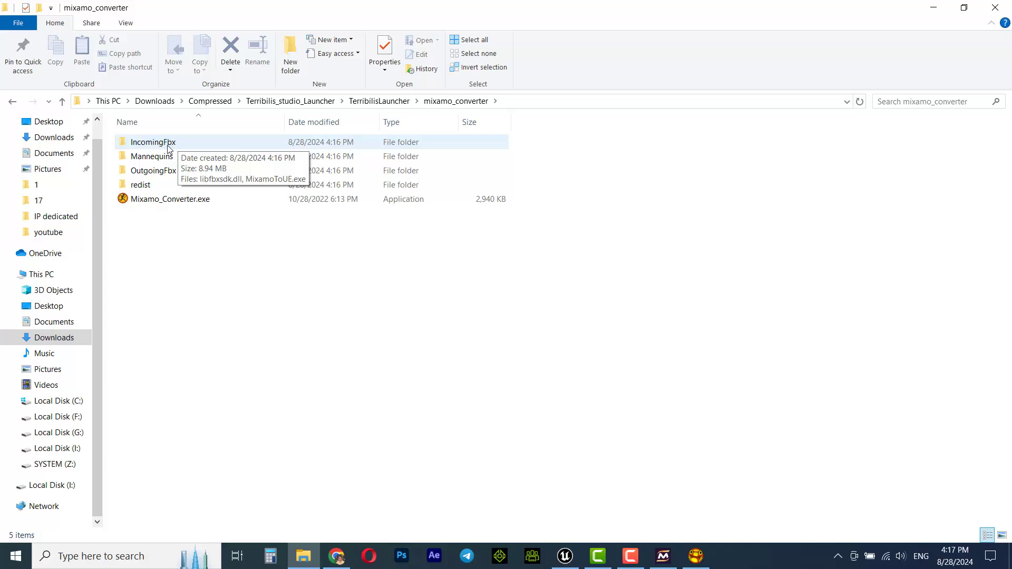
Step: Examine the Mannequins folder and its Quinn unreal engine 5 subfolder, then return to mixamo_converter and select the OutgoingFbx folder
{"action": "left_click", "coordinate": [164, 159]}
{"action": "double_click", "coordinate": [154, 158]}
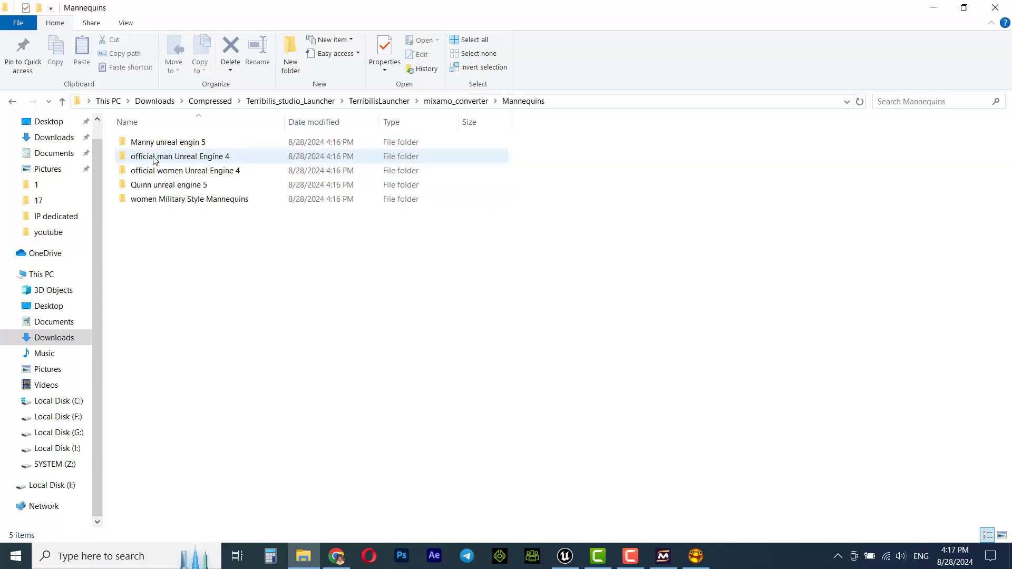
{"action": "double_click", "coordinate": [148, 187]}
{"action": "left_click", "coordinate": [12, 101]}
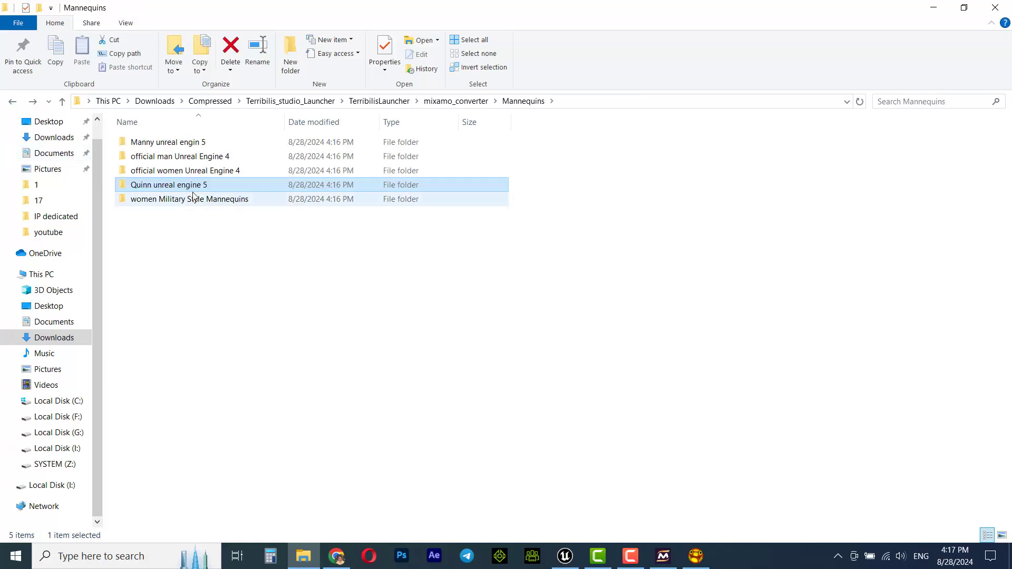
{"action": "double_click", "coordinate": [148, 189]}
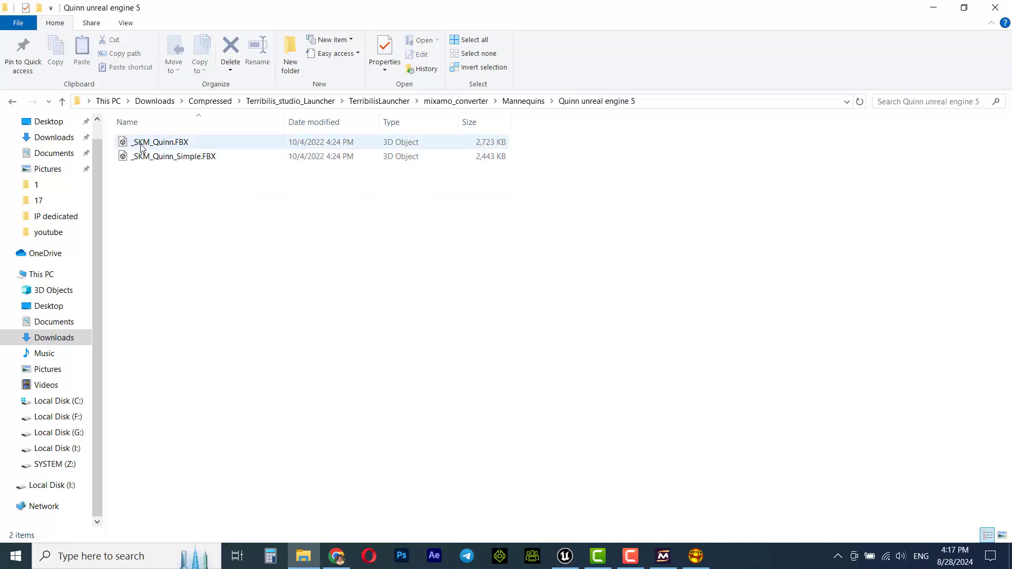
{"action": "left_click", "coordinate": [13, 102]}
{"action": "left_click", "coordinate": [14, 102]}
{"action": "left_click", "coordinate": [161, 171]}
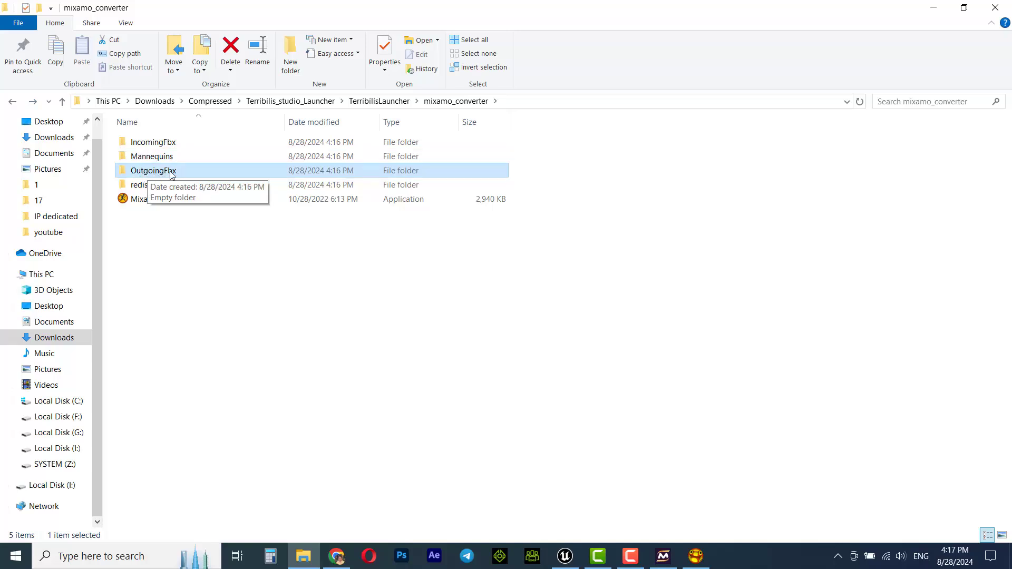
Step: Switch to Chrome and open mixamo.com in a new tab
{"action": "left_click", "coordinate": [336, 556]}
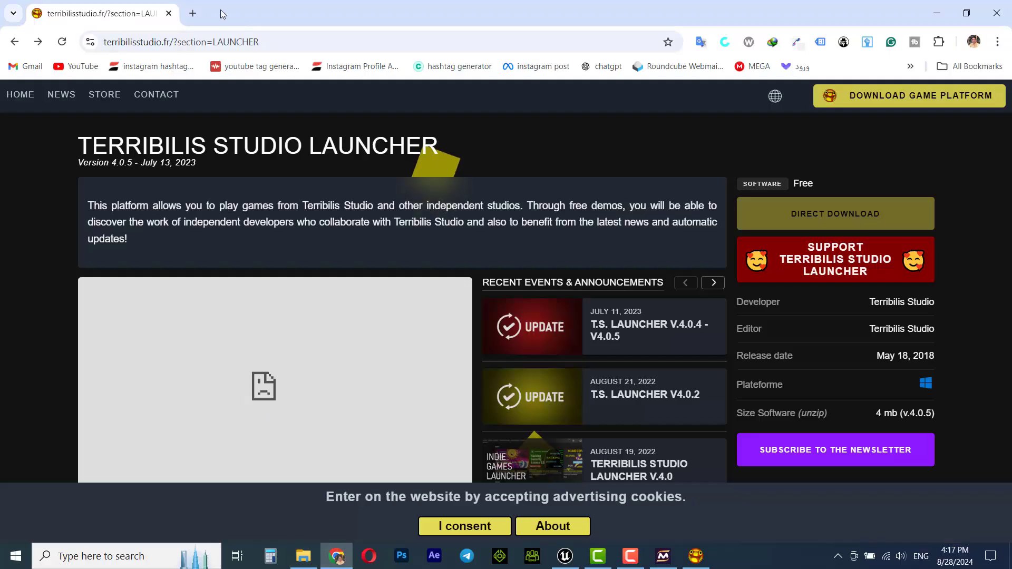
{"action": "key", "text": "ctrl+t"}
{"action": "type", "text": "mixamo.com"}
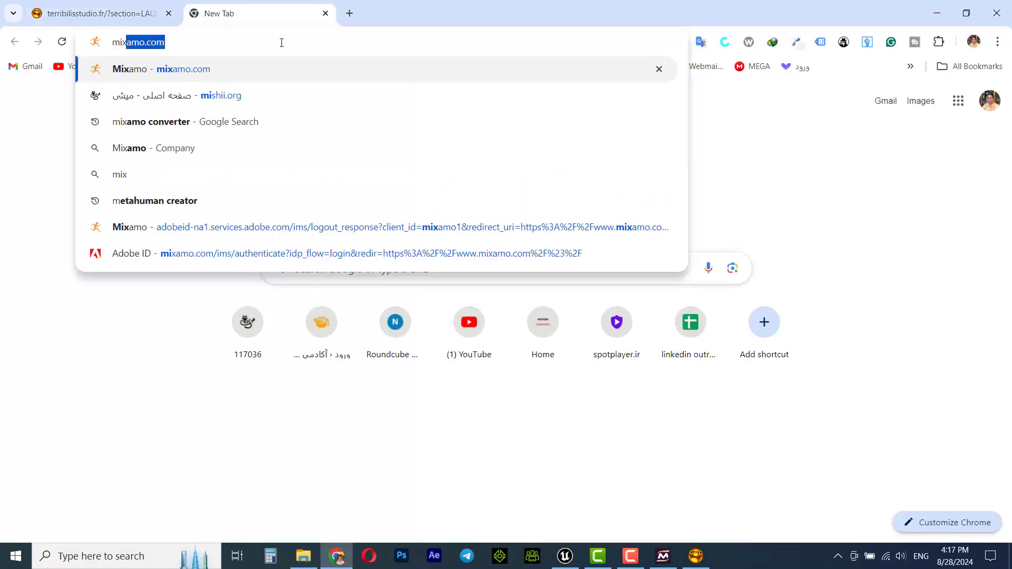
{"action": "key", "text": "Return"}
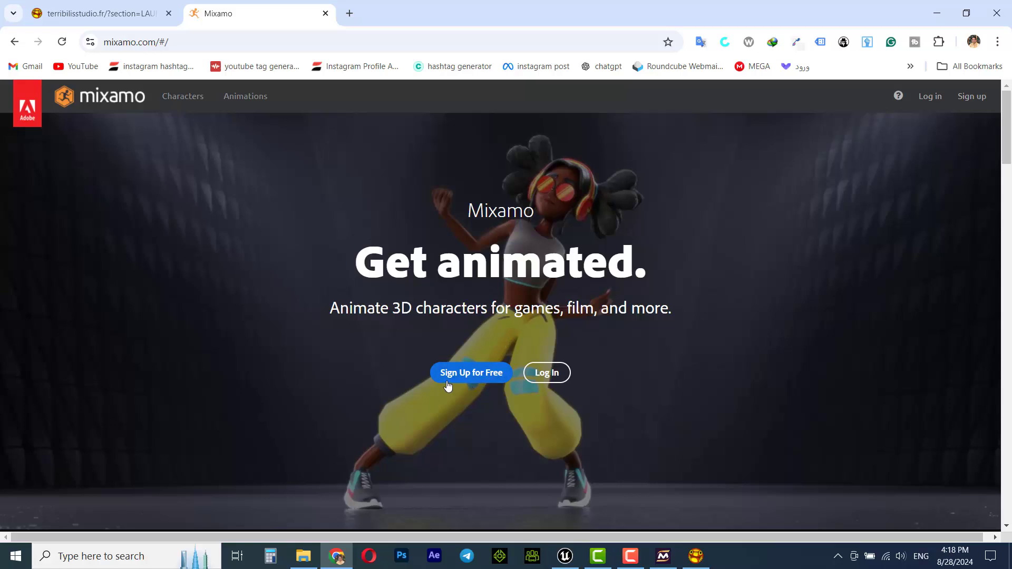
{"action": "left_click", "coordinate": [473, 375]}
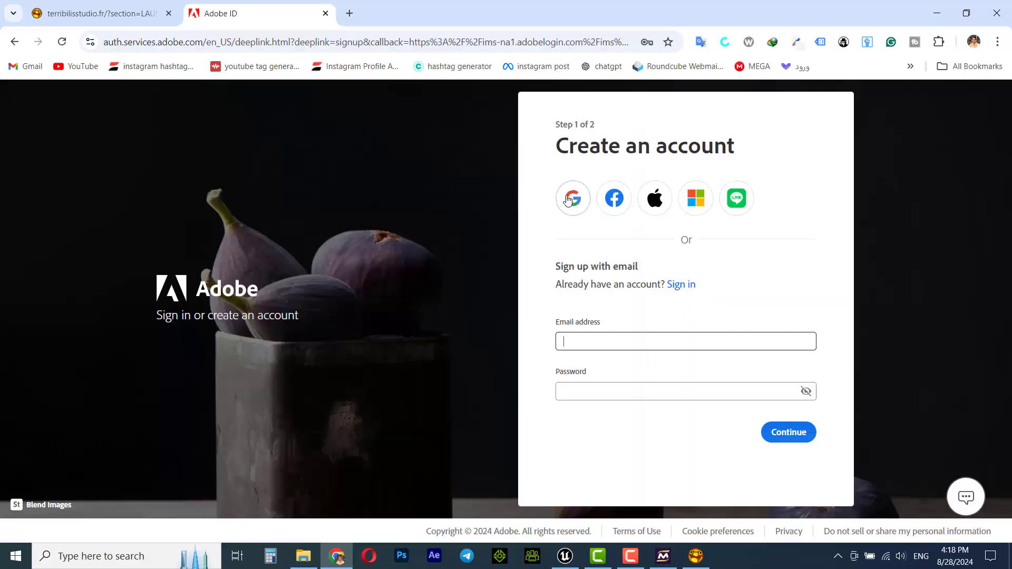
{"action": "left_click", "coordinate": [14, 42]}
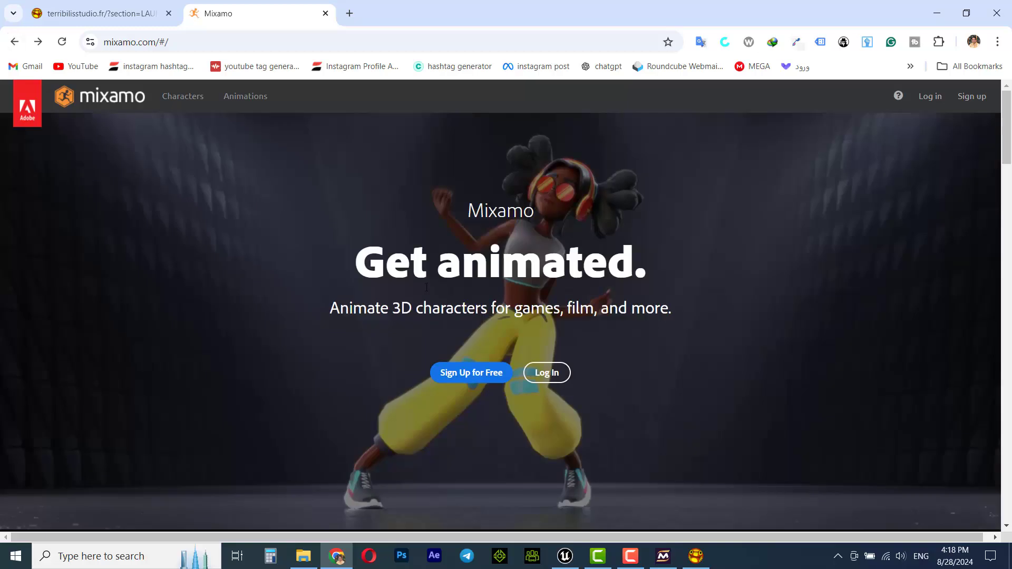
{"action": "left_click", "coordinate": [547, 373]}
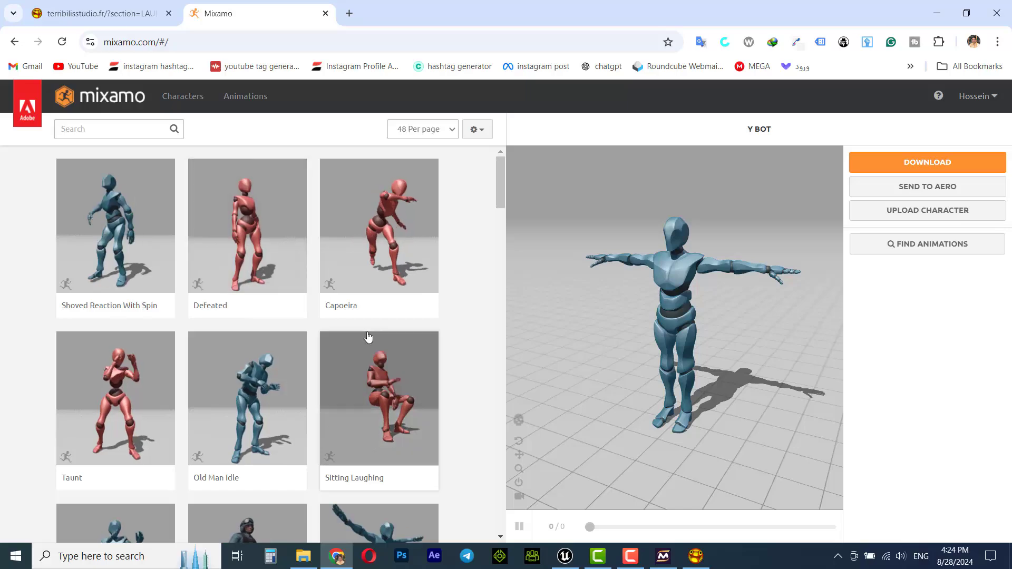
Step: Browse the first page of Mixamo's animation library down to the page numbers
{"action": "scroll", "coordinate": [386, 393], "scroll_direction": "down", "scroll_amount": 10}
{"action": "scroll", "coordinate": [386, 392], "scroll_direction": "down", "scroll_amount": 20}
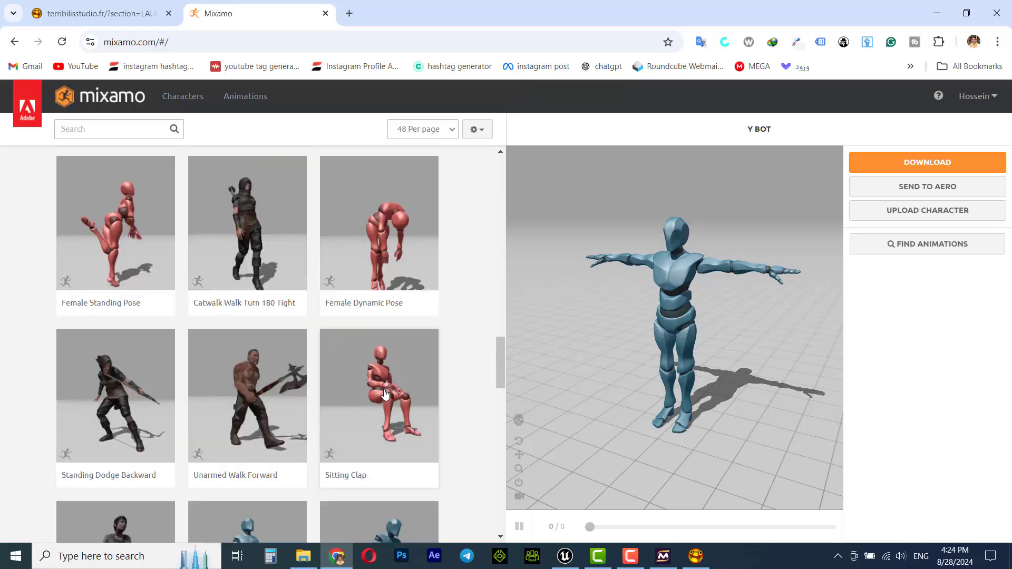
{"action": "scroll", "coordinate": [386, 393], "scroll_direction": "down", "scroll_amount": 10}
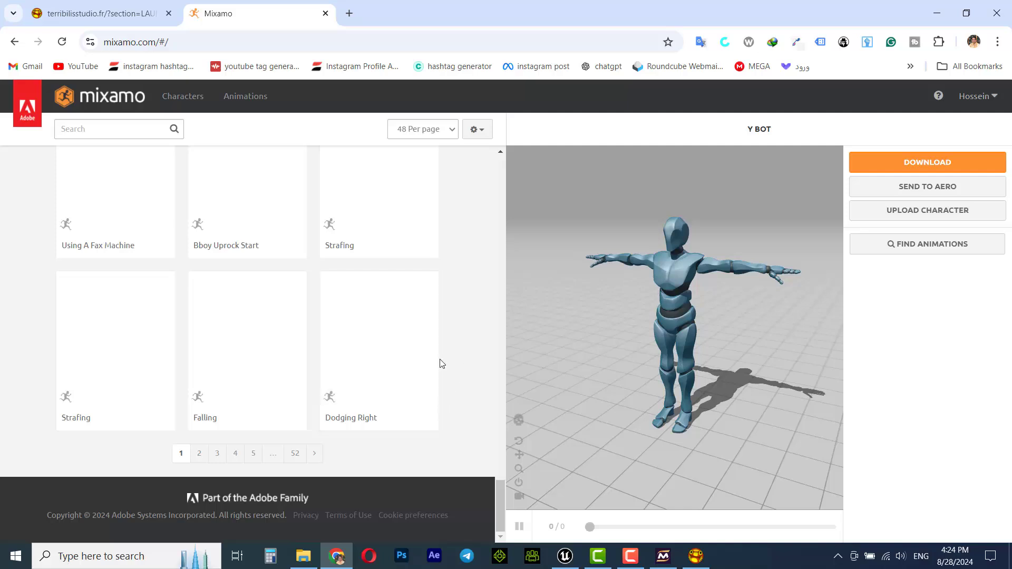
{"action": "scroll", "coordinate": [443, 293], "scroll_direction": "up", "scroll_amount": 1}
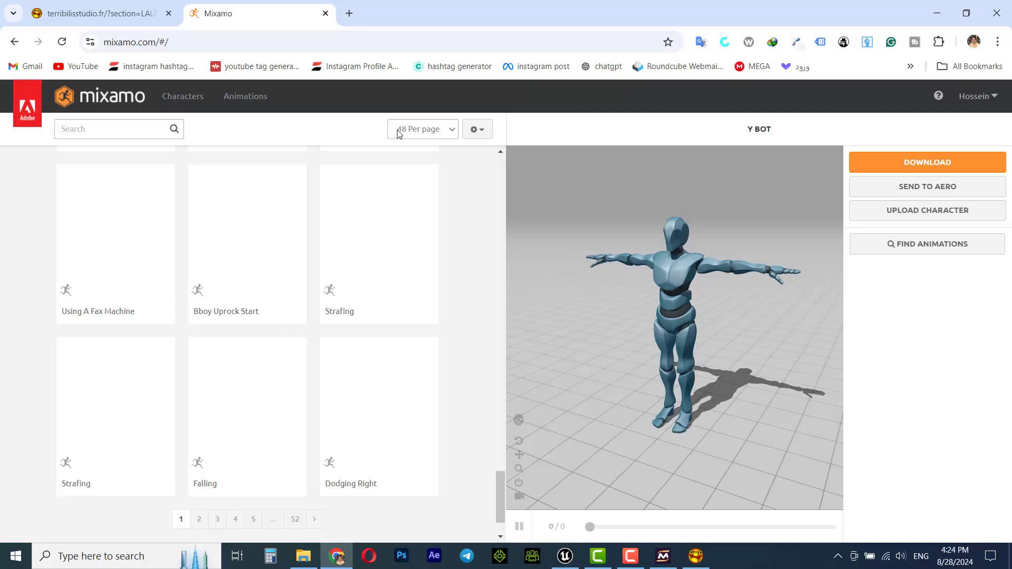
{"action": "scroll", "coordinate": [372, 536], "scroll_direction": "down", "scroll_amount": 1}
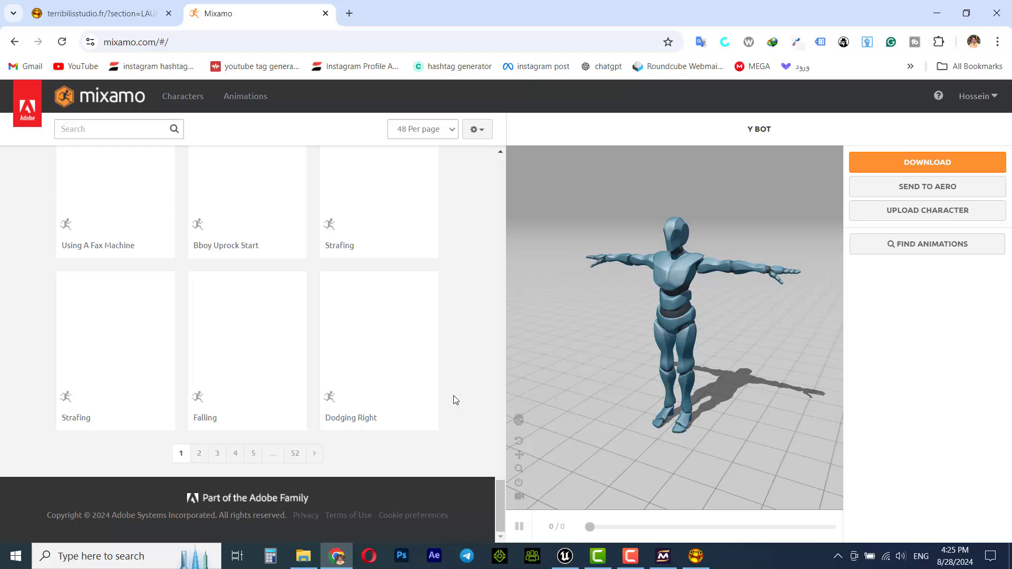
{"action": "scroll", "coordinate": [455, 401], "scroll_direction": "up", "scroll_amount": 8}
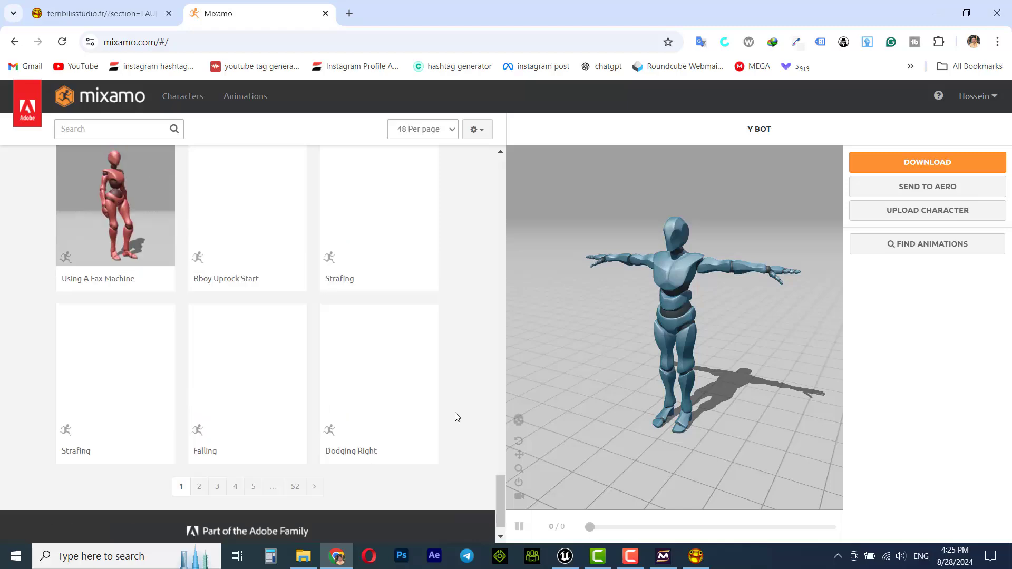
Step: Examine the Y Bot character in the preview by rotating, panning and zooming the view
{"action": "scroll", "coordinate": [455, 416], "scroll_direction": "up", "scroll_amount": 12}
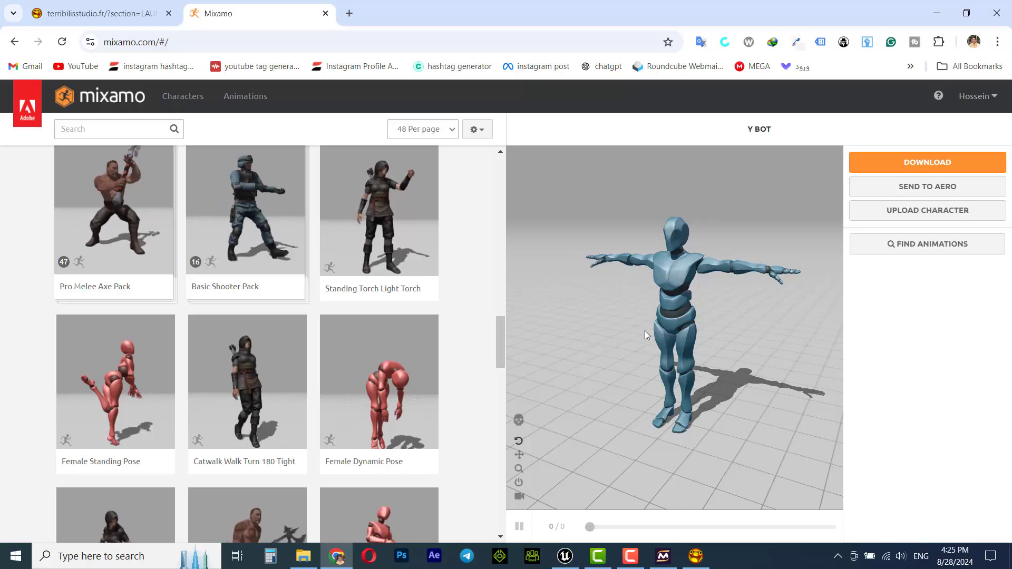
{"action": "left_click_drag", "start_coordinate": [644, 330], "coordinate": [622, 331]}
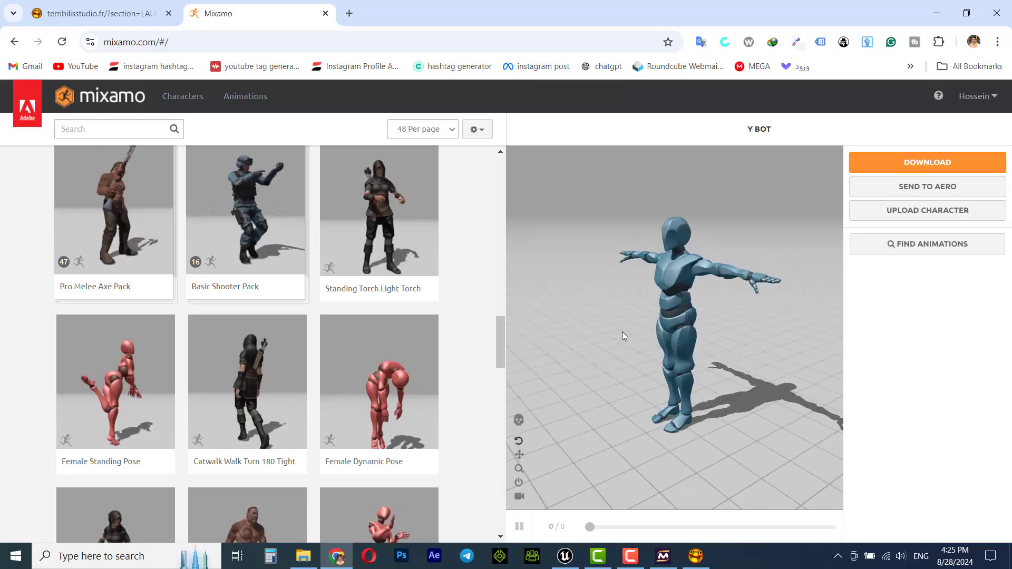
{"action": "left_click_drag", "start_coordinate": [724, 335], "coordinate": [530, 434]}
{"action": "scroll", "coordinate": [782, 320], "scroll_direction": "down", "scroll_amount": 3}
{"action": "scroll", "coordinate": [628, 379], "scroll_direction": "up", "scroll_amount": 5}
{"action": "scroll", "coordinate": [628, 380], "scroll_direction": "down", "scroll_amount": 5}
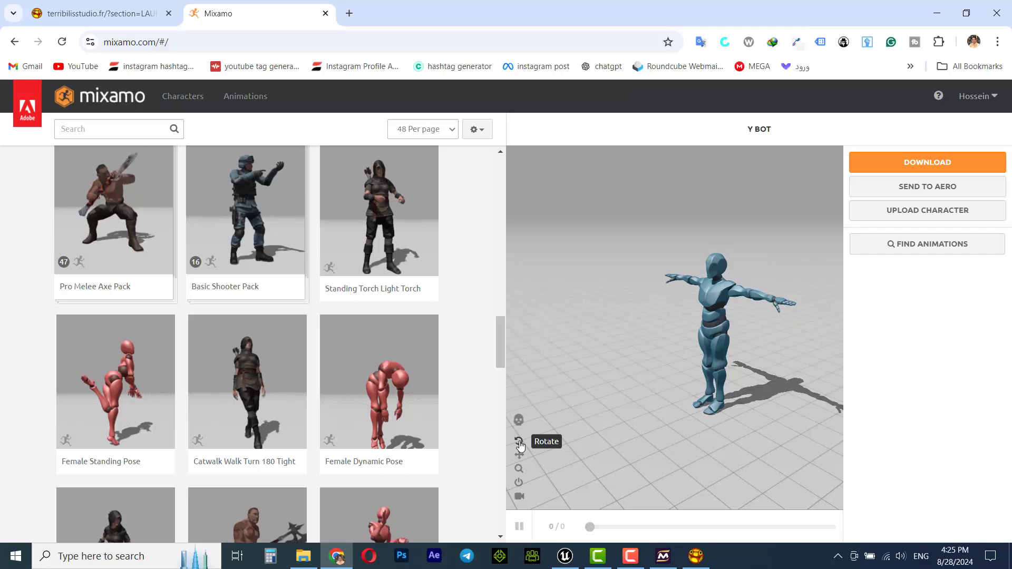
{"action": "left_click", "coordinate": [520, 443]}
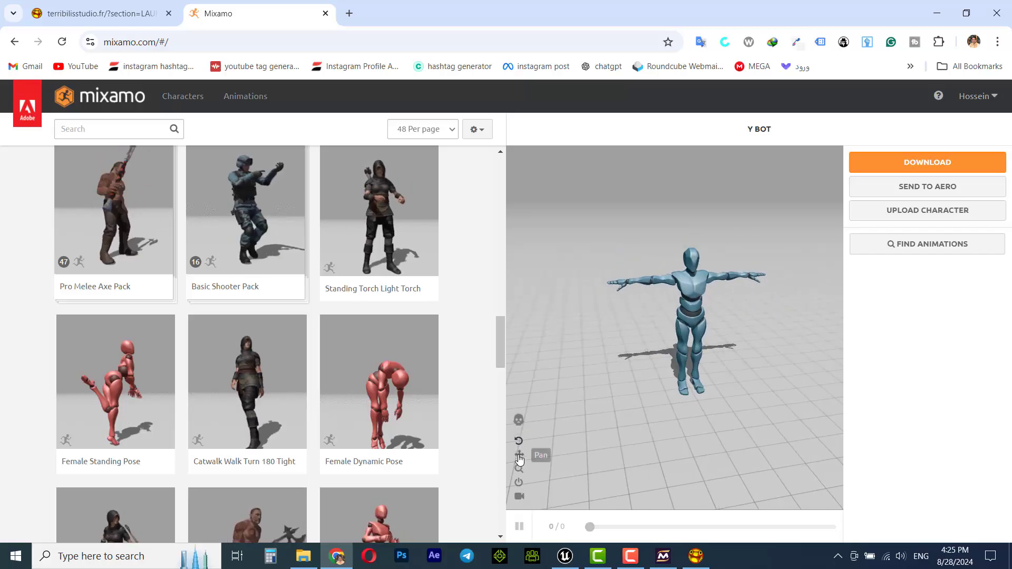
{"action": "left_click_drag", "start_coordinate": [691, 344], "coordinate": [644, 340]}
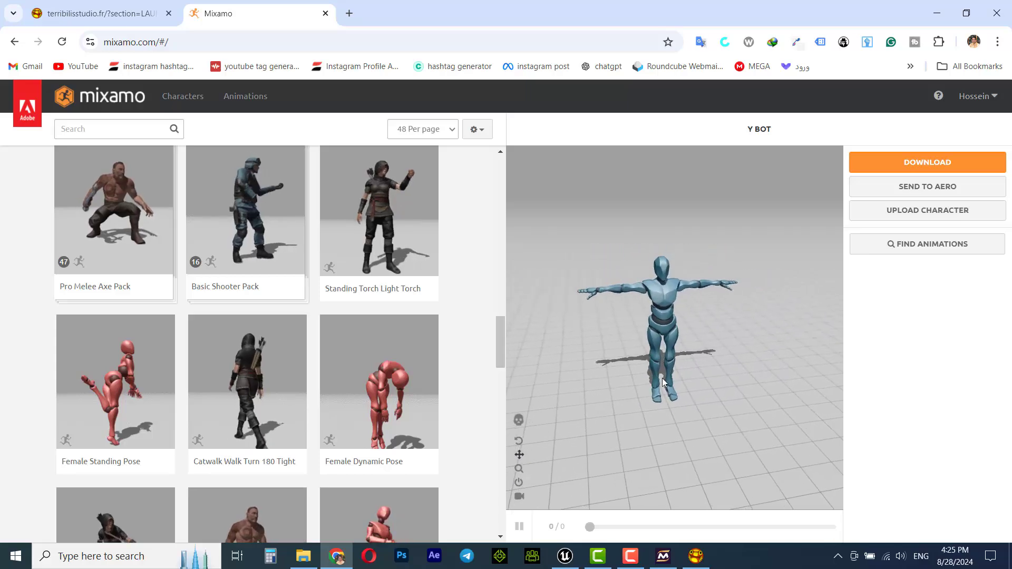
{"action": "left_click", "coordinate": [518, 469]}
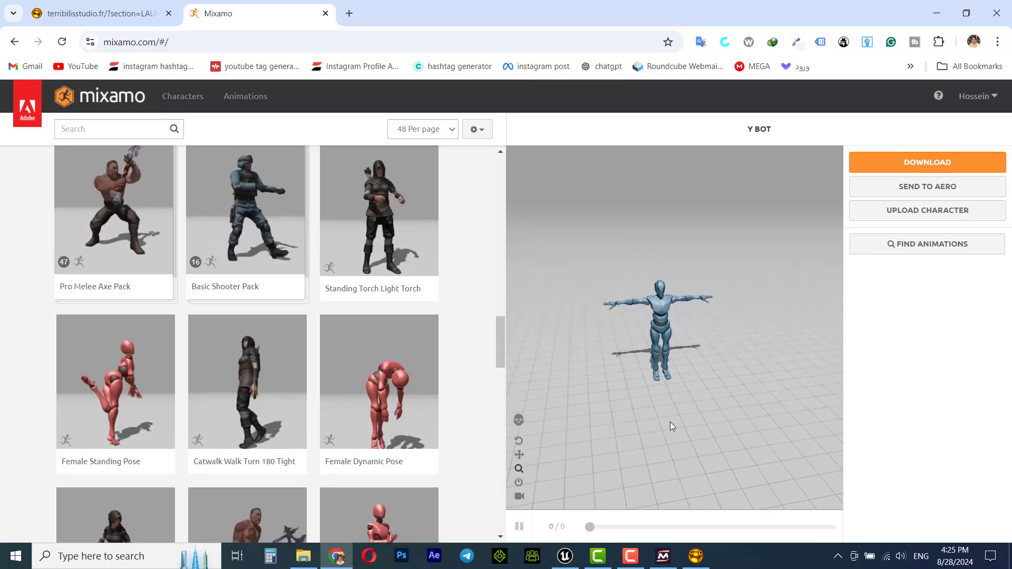
{"action": "left_click_drag", "start_coordinate": [671, 422], "coordinate": [662, 486]}
{"action": "scroll", "coordinate": [655, 283], "scroll_direction": "up", "scroll_amount": 3}
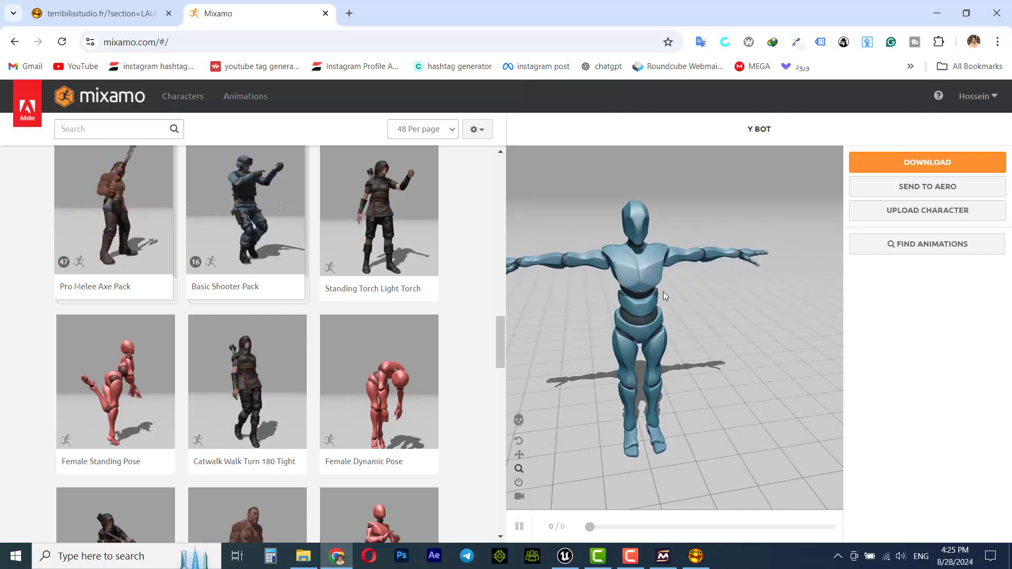
{"action": "scroll", "coordinate": [690, 337], "scroll_direction": "up", "scroll_amount": 1}
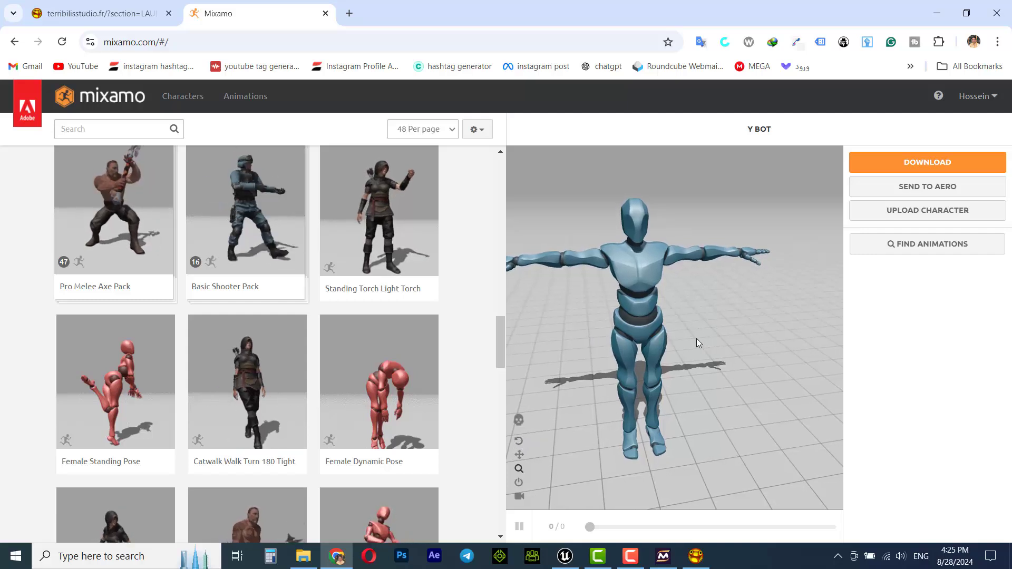
{"action": "left_click_drag", "start_coordinate": [639, 358], "coordinate": [688, 375]}
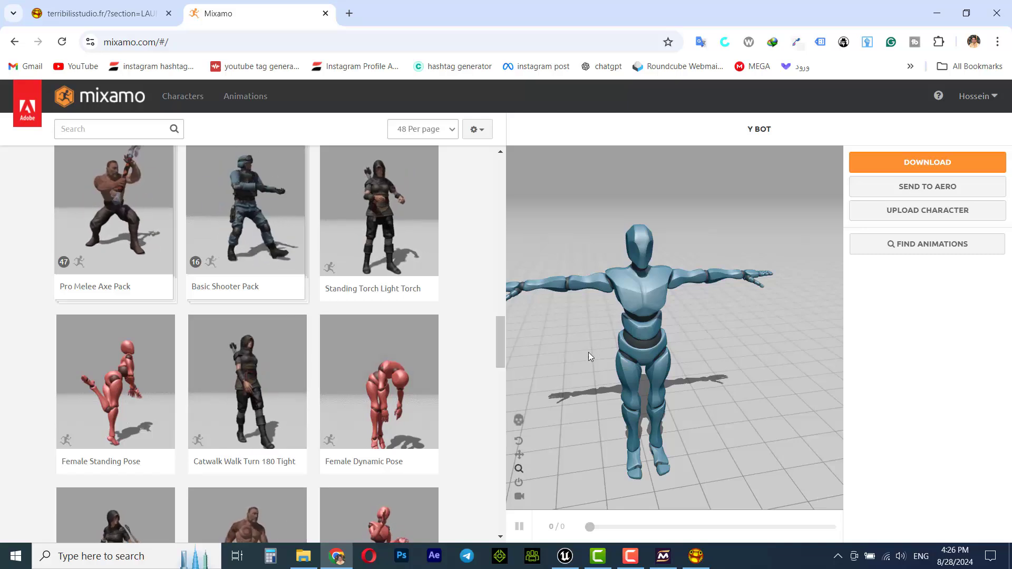
Step: Switch to File Explorer and open the Quinn unreal engine 5 folder inside mixamo_converter's Mannequins folder
{"action": "mouse_move", "coordinate": [303, 556]}
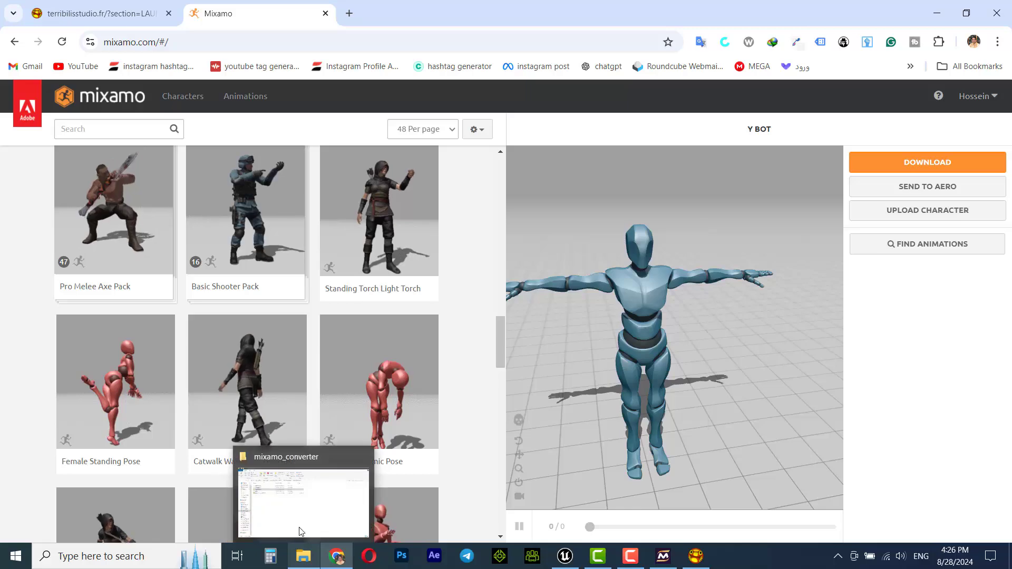
{"action": "left_click", "coordinate": [301, 532]}
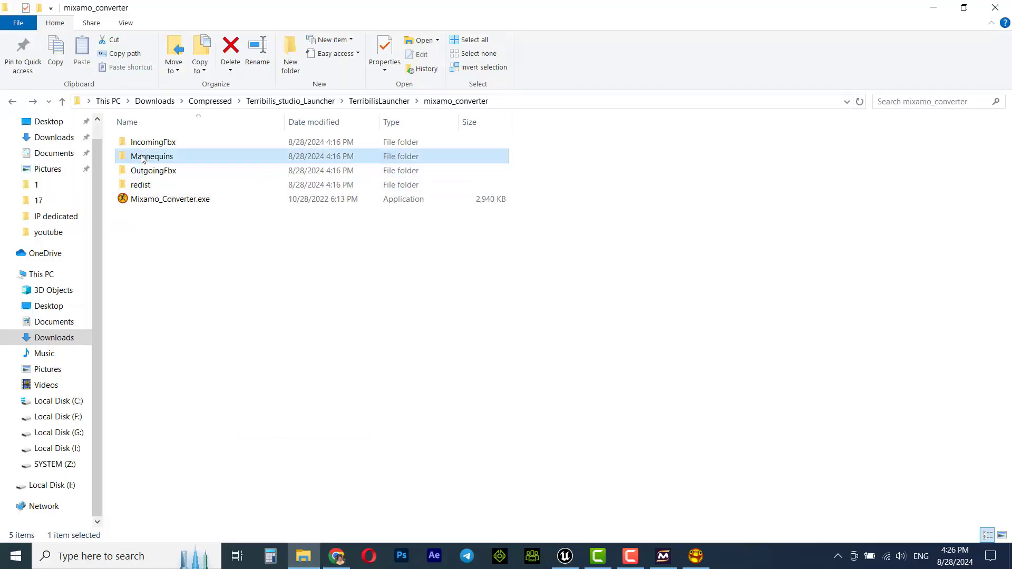
{"action": "double_click", "coordinate": [152, 157]}
{"action": "left_click", "coordinate": [168, 185]}
{"action": "double_click", "coordinate": [169, 186]}
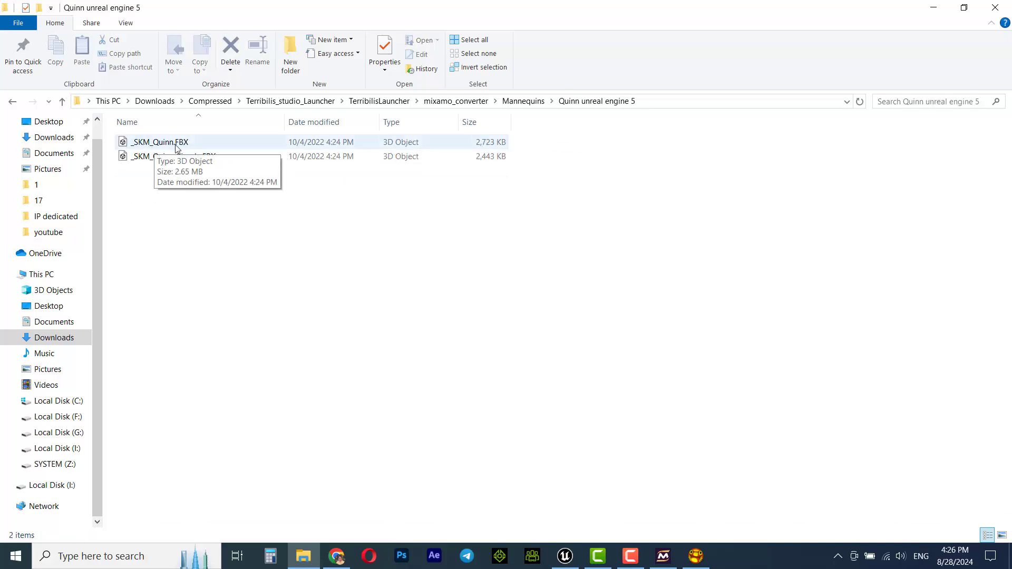
Step: Return to Mixamo in Chrome, upload _SKM_Quinn.FBX as a character and confirm replacing the current character with it
{"action": "left_click", "coordinate": [336, 555]}
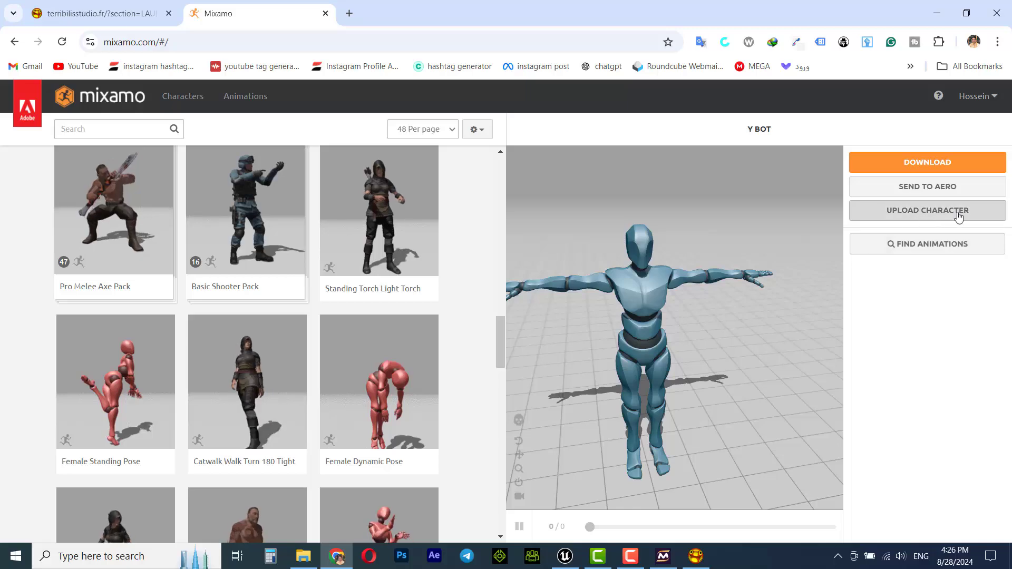
{"action": "left_click", "coordinate": [922, 216]}
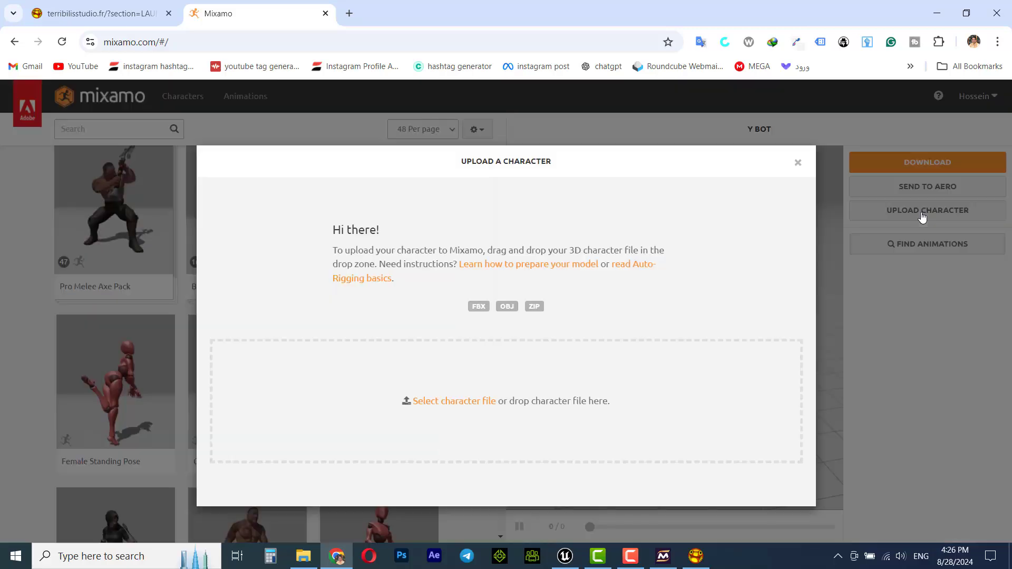
{"action": "left_click", "coordinate": [337, 557]}
{"action": "left_click_drag", "start_coordinate": [158, 142], "coordinate": [484, 403]}
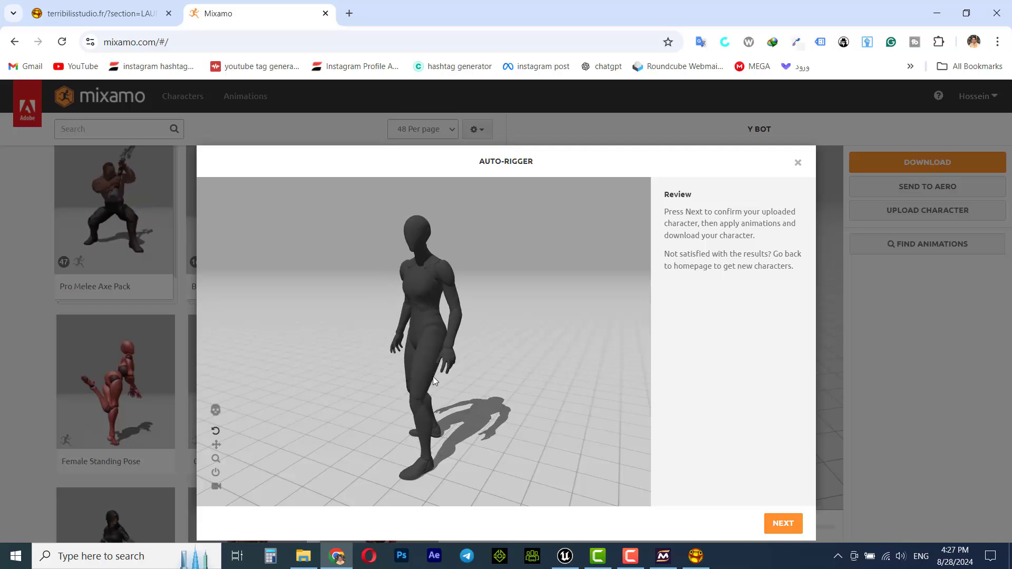
{"action": "left_click", "coordinate": [779, 527]}
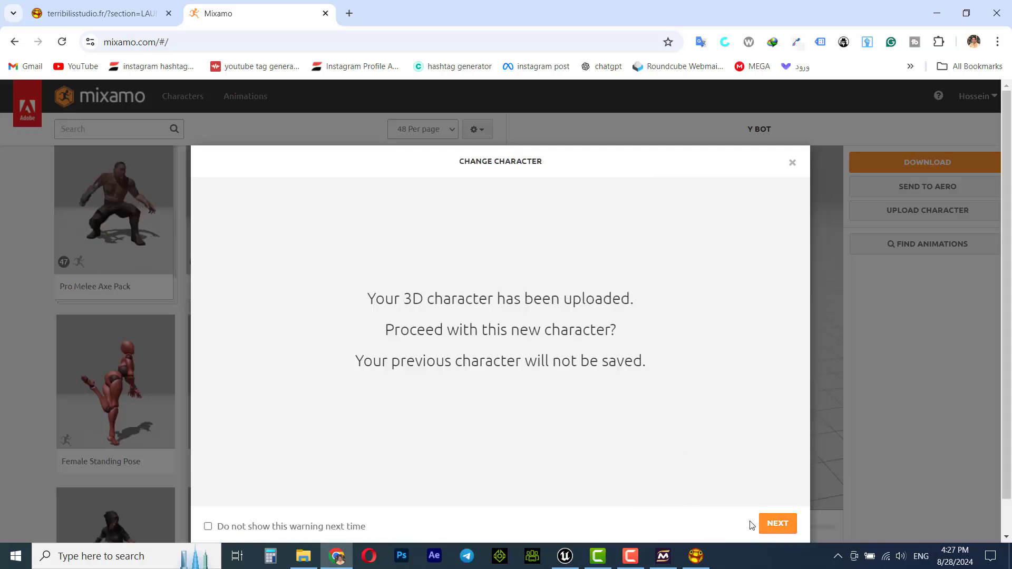
{"action": "left_click", "coordinate": [778, 525]}
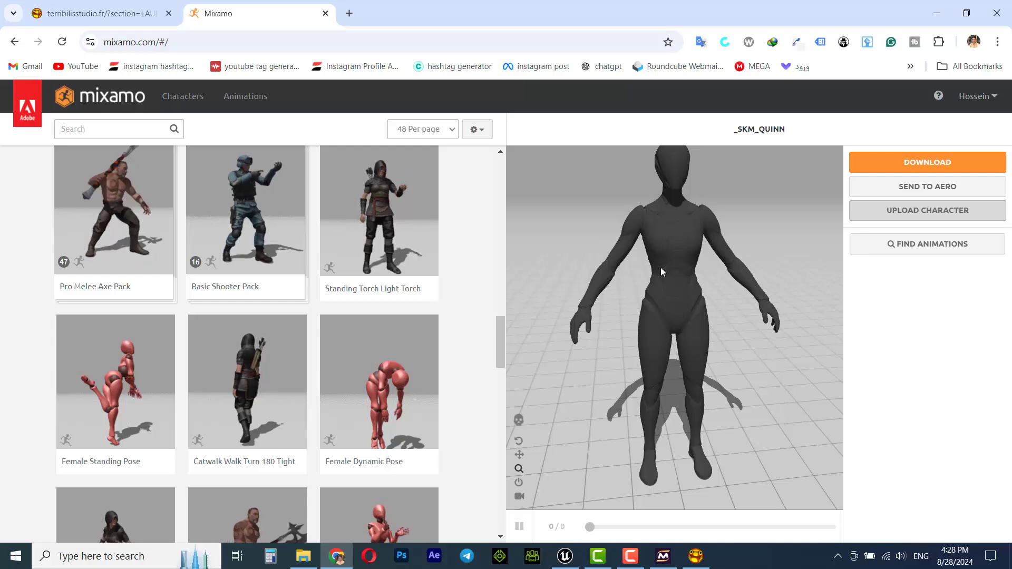
Step: Search the animation library for "walk" and apply the Start Walking animation to the _SKM_Quinn character
{"action": "scroll", "coordinate": [172, 426], "scroll_direction": "down", "scroll_amount": 3}
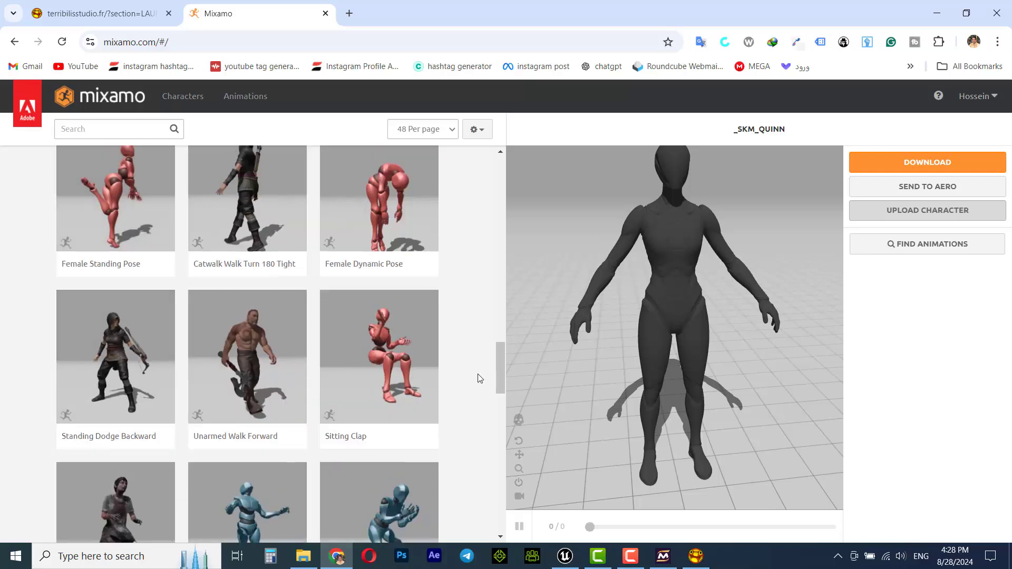
{"action": "scroll", "coordinate": [182, 301], "scroll_direction": "up", "scroll_amount": 5}
{"action": "scroll", "coordinate": [181, 301], "scroll_direction": "up", "scroll_amount": 3}
{"action": "left_click", "coordinate": [112, 129]}
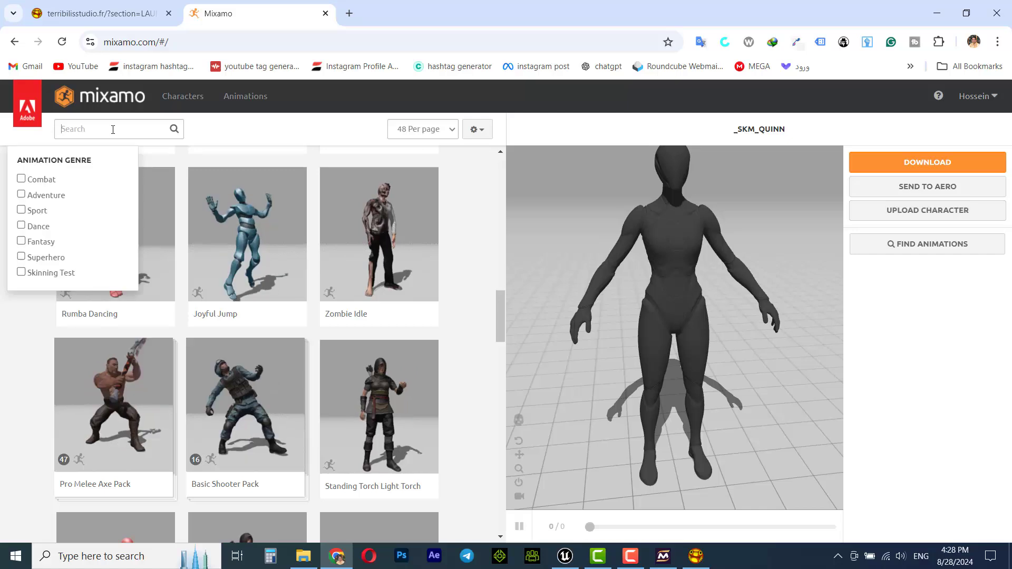
{"action": "type", "text": "walk"}
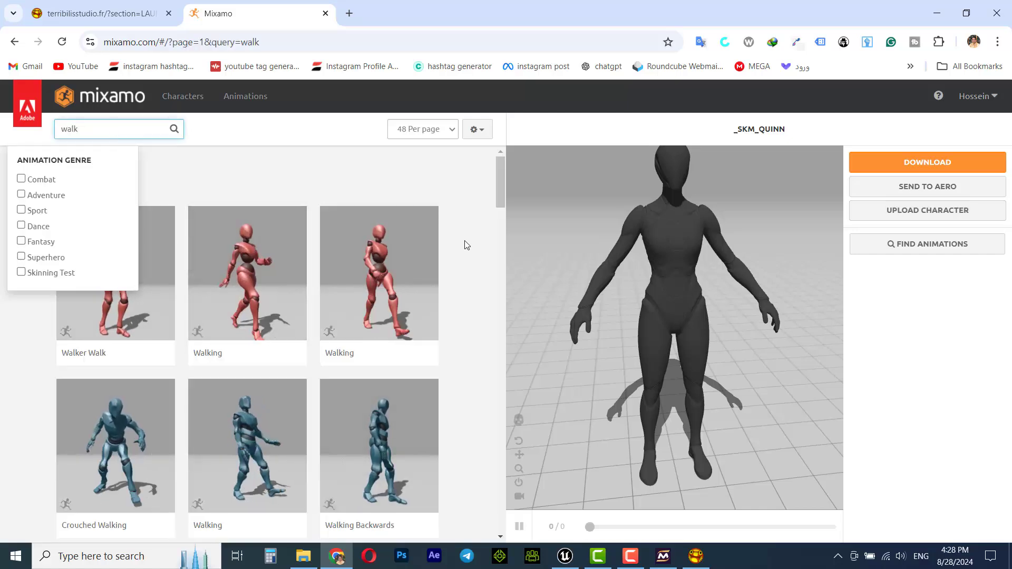
{"action": "left_click_drag", "start_coordinate": [499, 199], "coordinate": [467, 476]}
{"action": "left_click", "coordinate": [384, 423]}
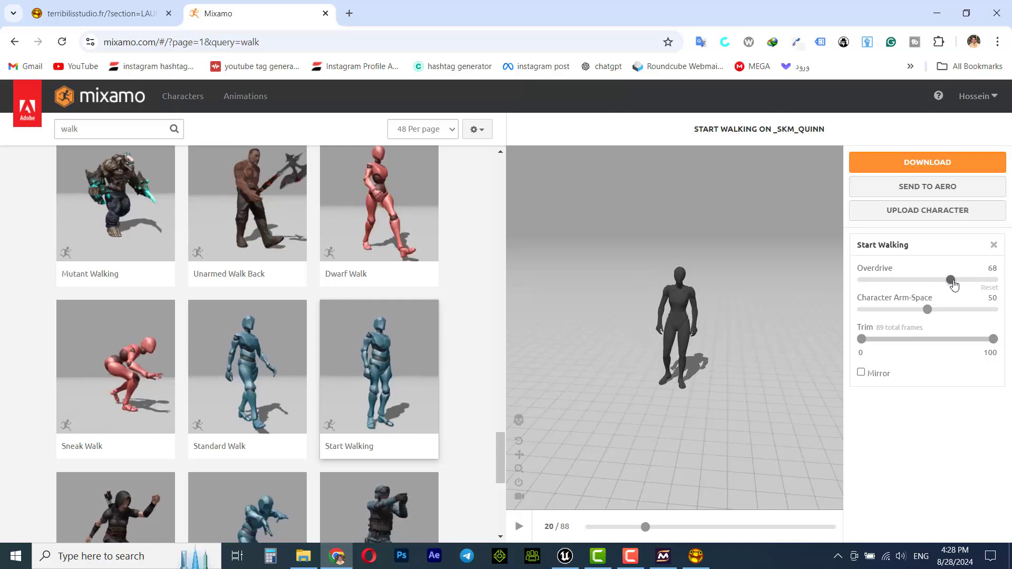
Step: Try Overdrive values of 77 and 15 on the Start Walking animation, and restore it to 50
{"action": "left_click_drag", "start_coordinate": [962, 283], "coordinate": [962, 281]}
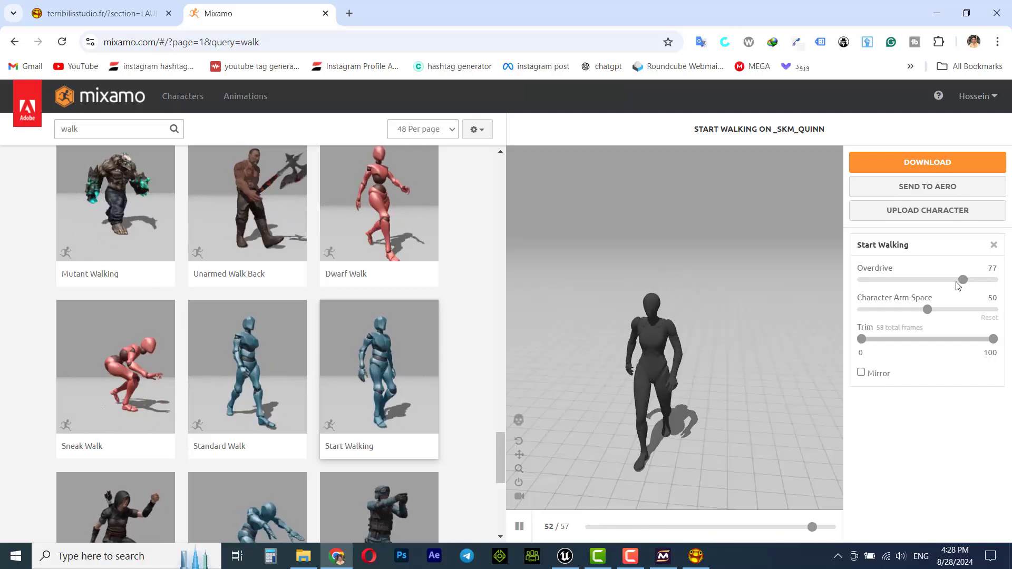
{"action": "left_click_drag", "start_coordinate": [880, 282], "coordinate": [881, 280]}
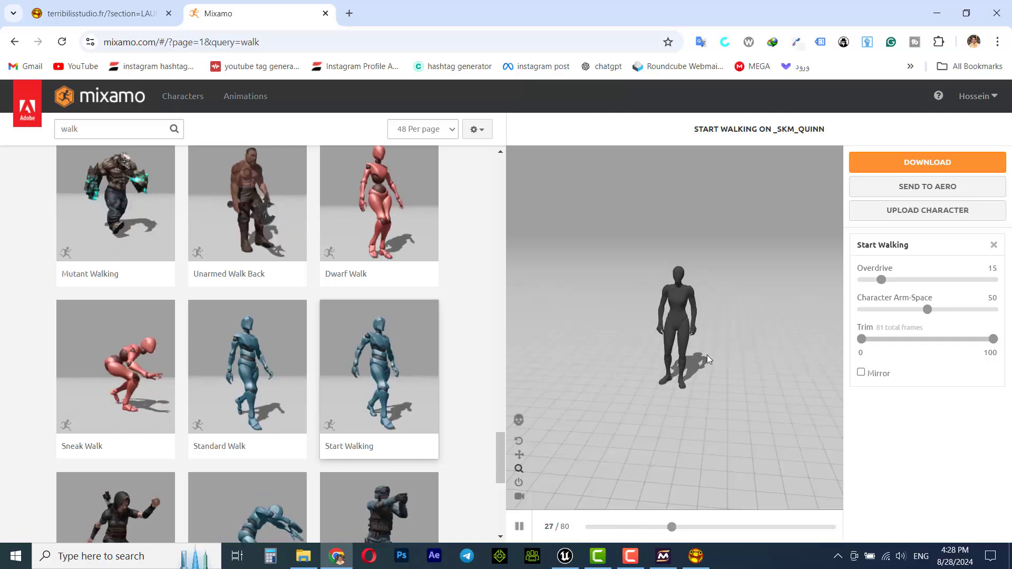
{"action": "left_click", "coordinate": [882, 279]}
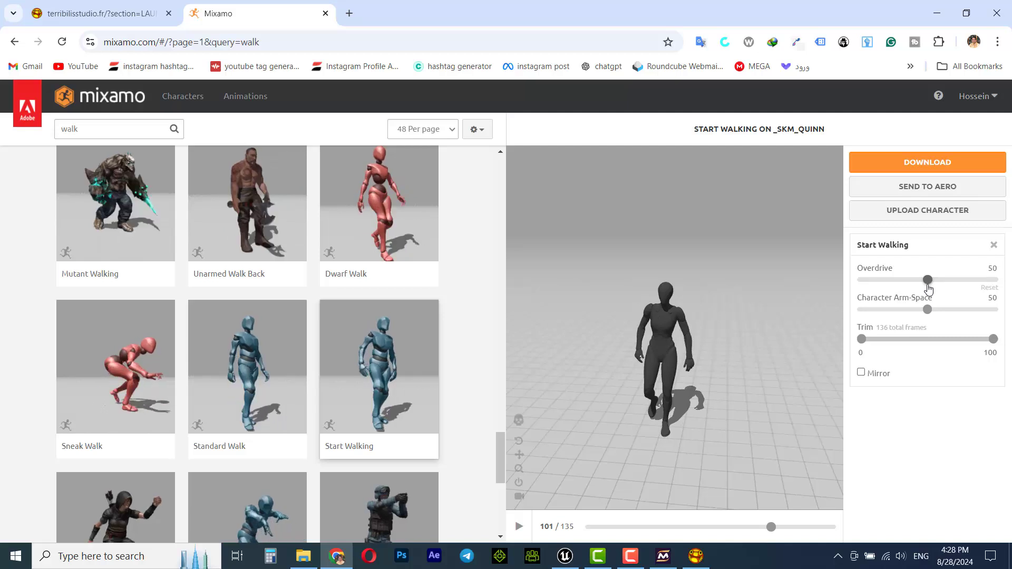
{"action": "left_click_drag", "start_coordinate": [929, 289], "coordinate": [928, 288]}
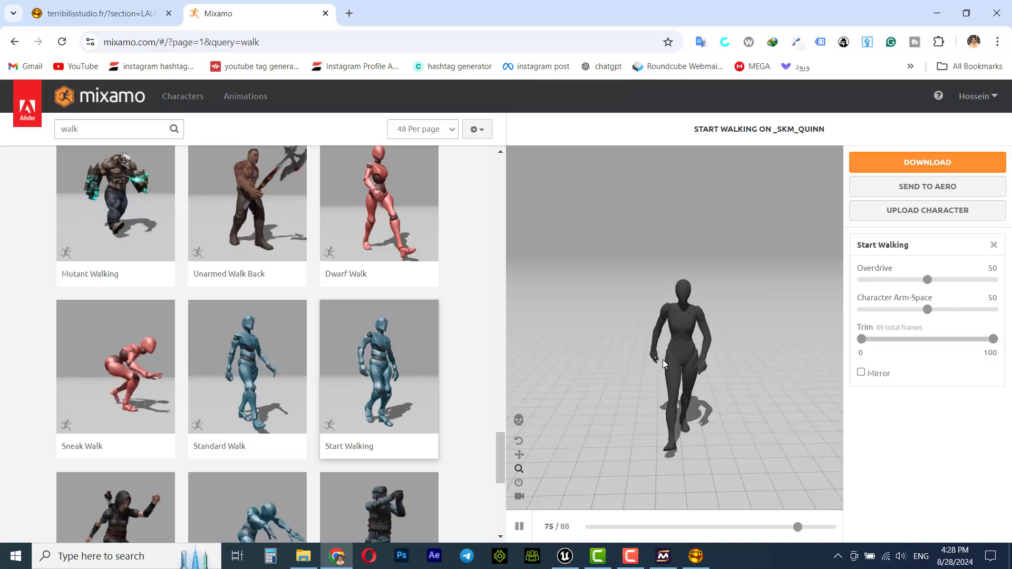
Step: Try a Character Arm-Space of 100 and the Mirror option on Start Walking, and restore Arm-Space 50 without mirroring
{"action": "left_click_drag", "start_coordinate": [928, 315], "coordinate": [945, 315]}
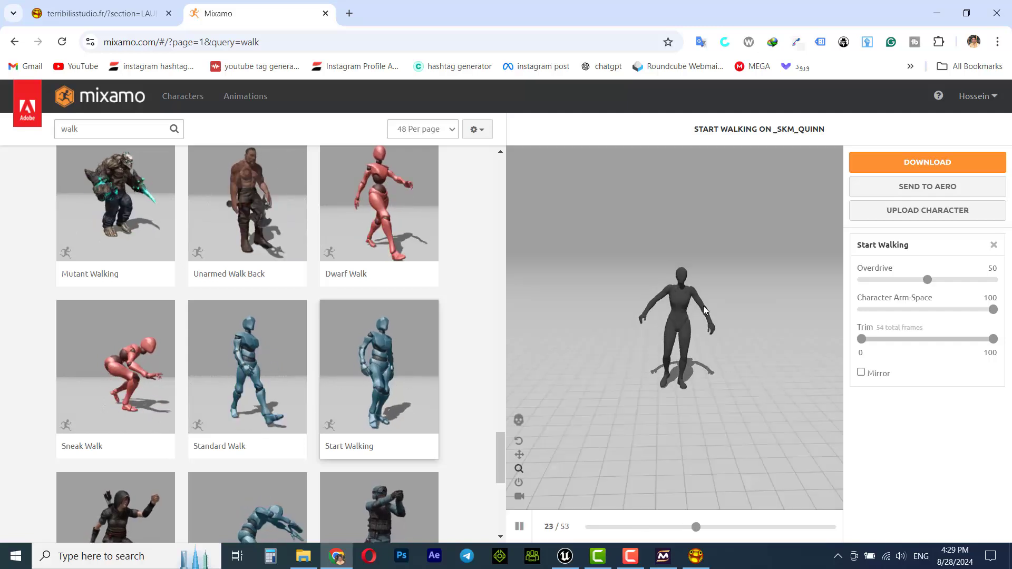
{"action": "left_click", "coordinate": [926, 311]}
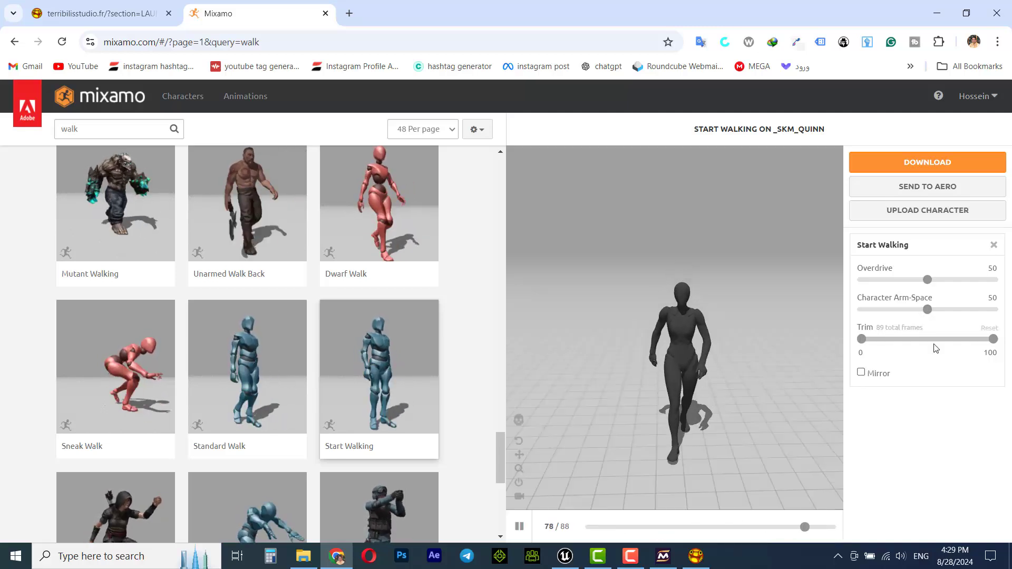
{"action": "left_click", "coordinate": [861, 373]}
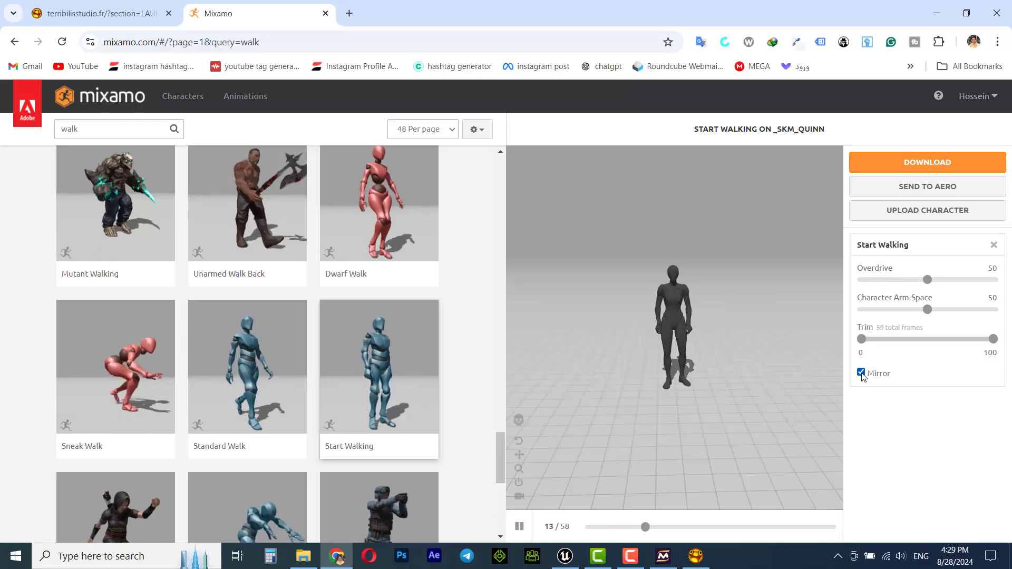
{"action": "left_click", "coordinate": [860, 372]}
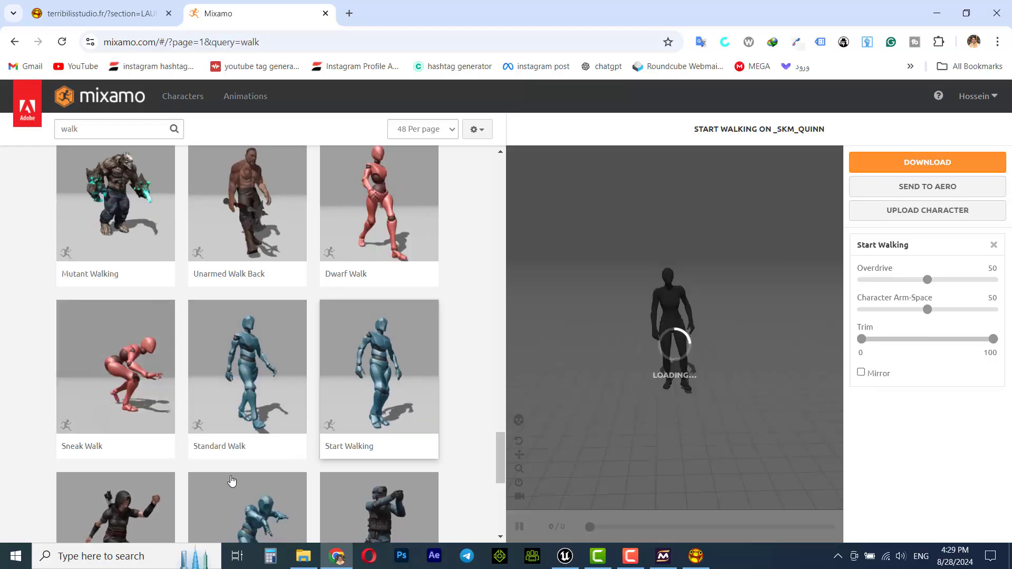
{"action": "scroll", "coordinate": [235, 463], "scroll_direction": "down", "scroll_amount": 3}
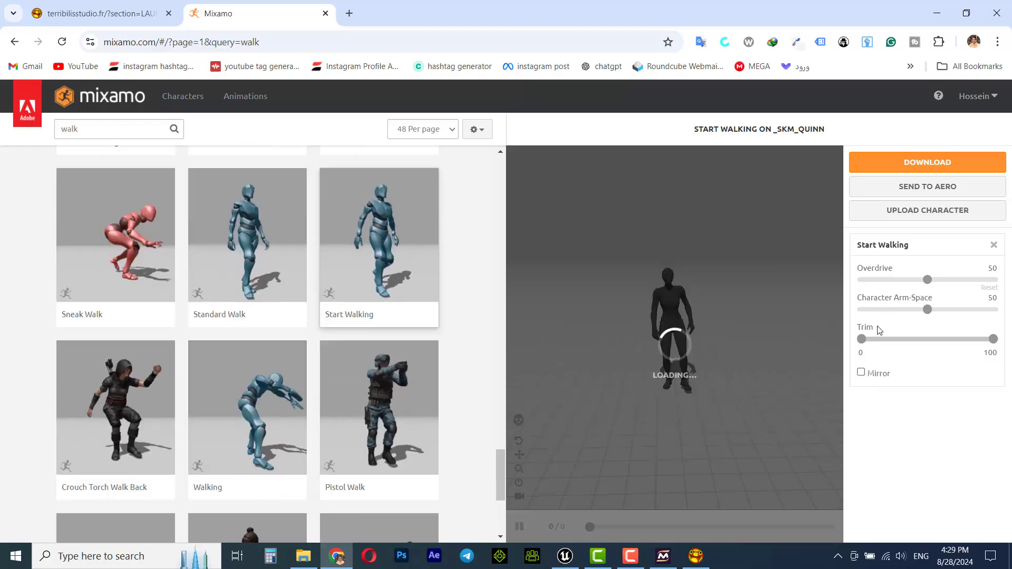
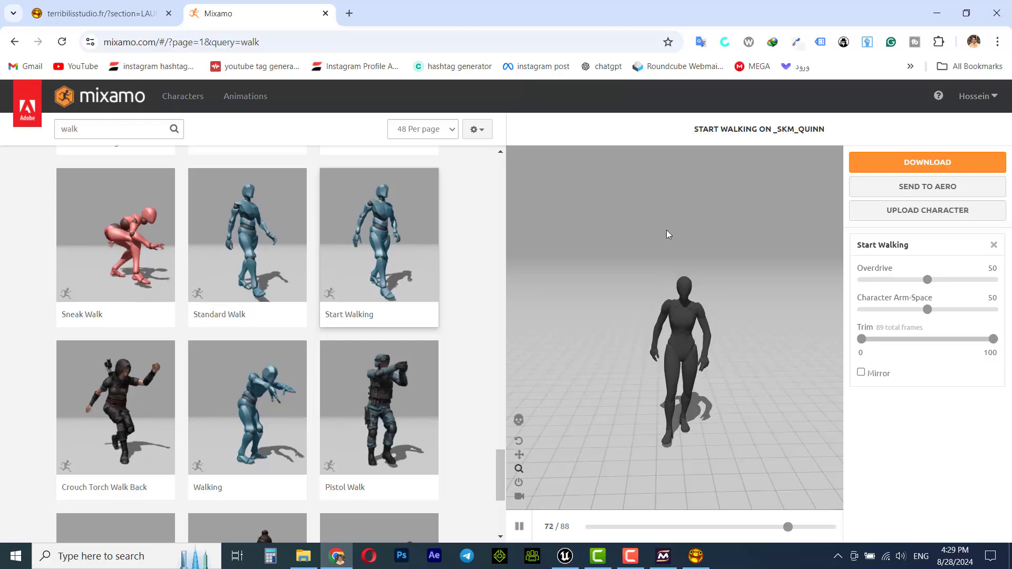
Step: Download the Start Walking animation as FBX Binary without skin, at 30 frames per second and with no keyframe reduction
{"action": "left_click", "coordinate": [927, 167]}
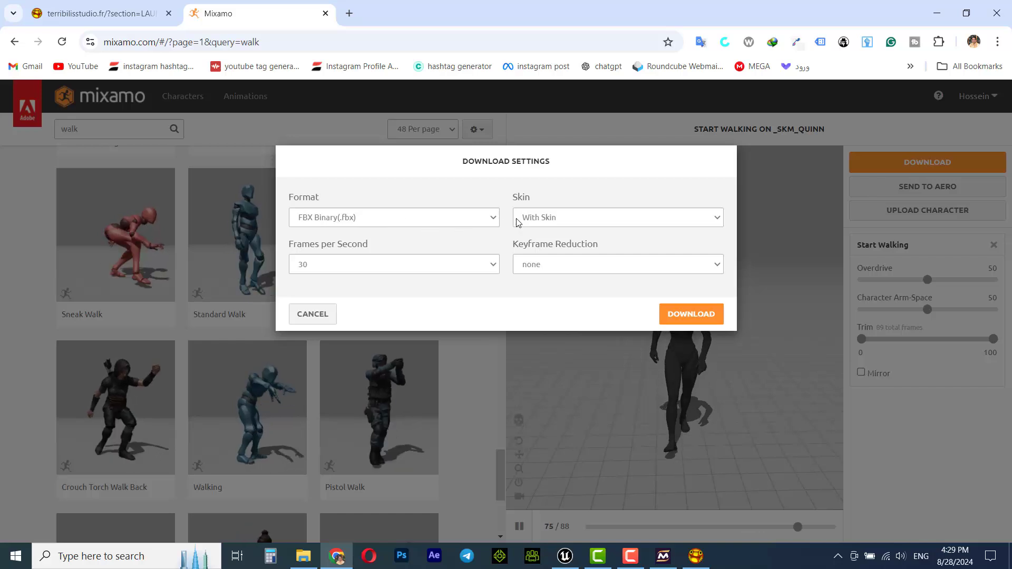
{"action": "left_click", "coordinate": [566, 220]}
{"action": "left_click", "coordinate": [561, 253]}
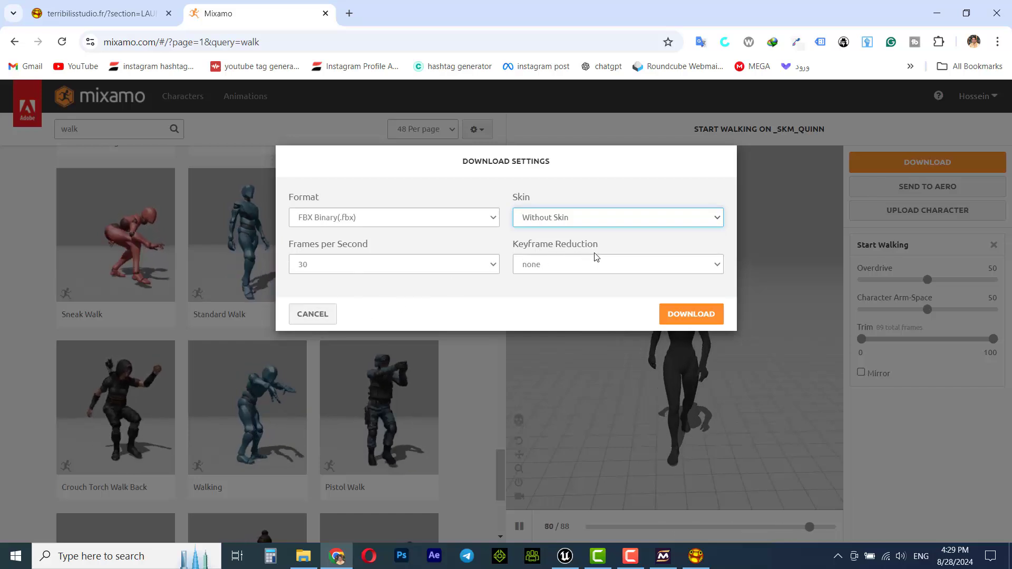
{"action": "left_click", "coordinate": [690, 316]}
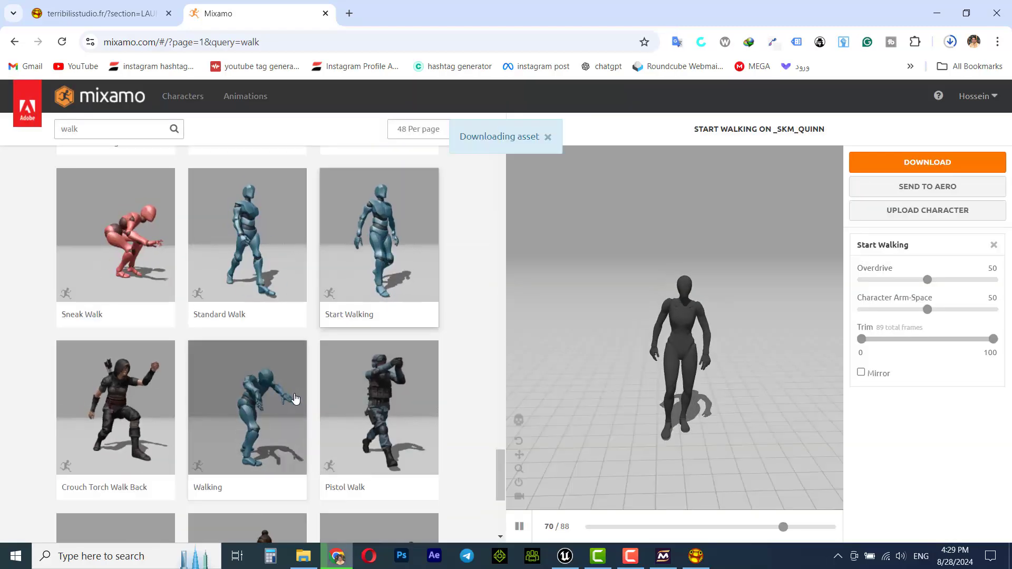
Step: Apply the Standard Walk animation and download it as FBX Binary without skin, at 30 frames per second with no keyframe reduction
{"action": "left_click", "coordinate": [244, 256]}
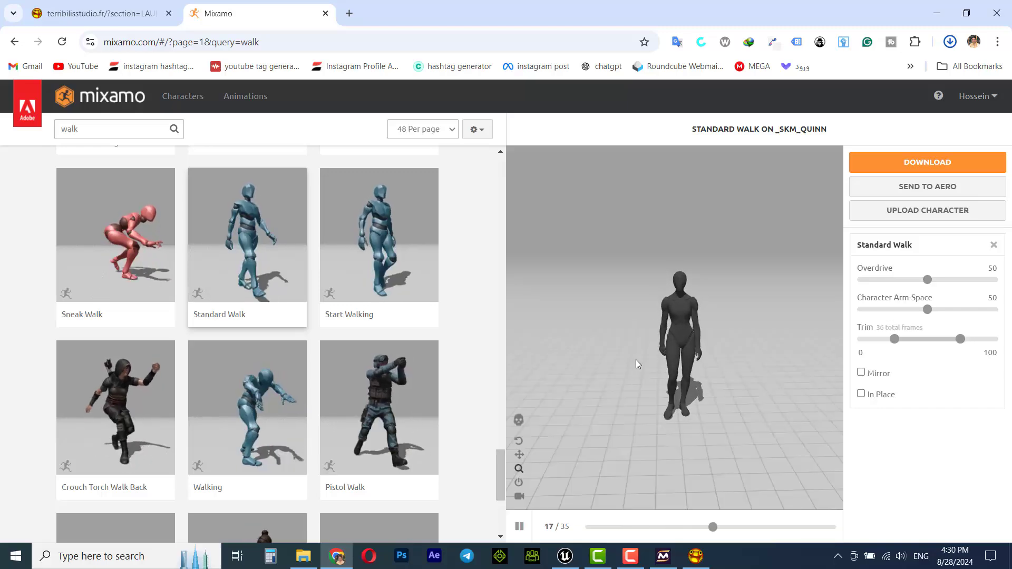
{"action": "left_click", "coordinate": [927, 162]}
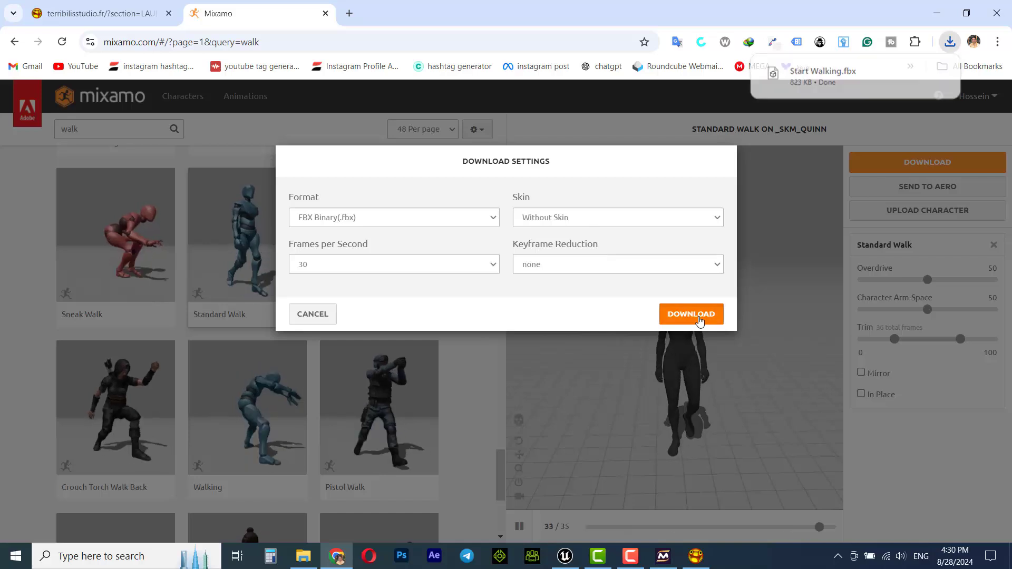
{"action": "left_click", "coordinate": [696, 316]}
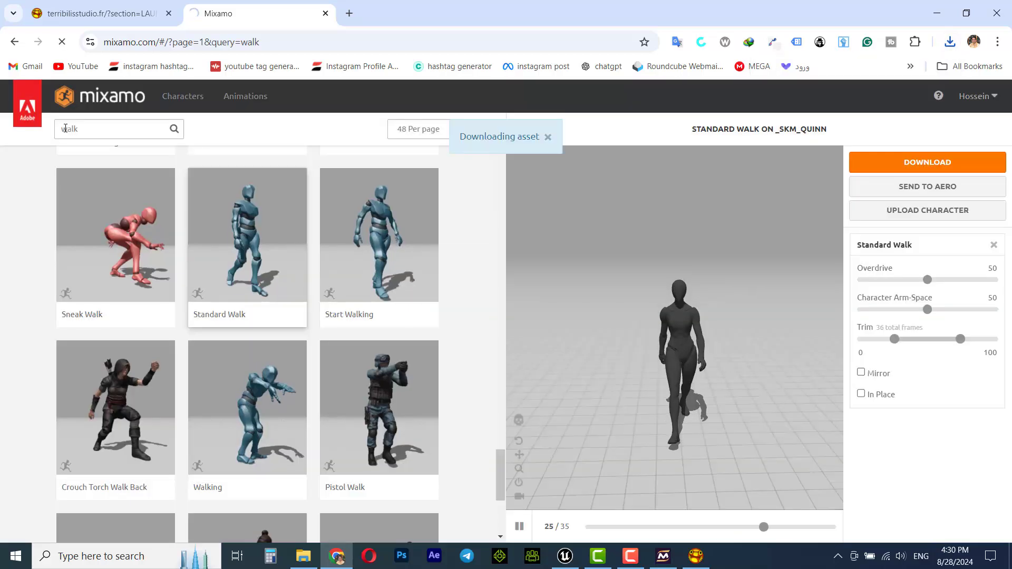
Step: Search for "stop walk" and download the Stop Walking animation as FBX Binary without skin, at 30 frames per second with no keyframe reduction
{"action": "left_click", "coordinate": [64, 130]}
{"action": "type", "text": "stop"}
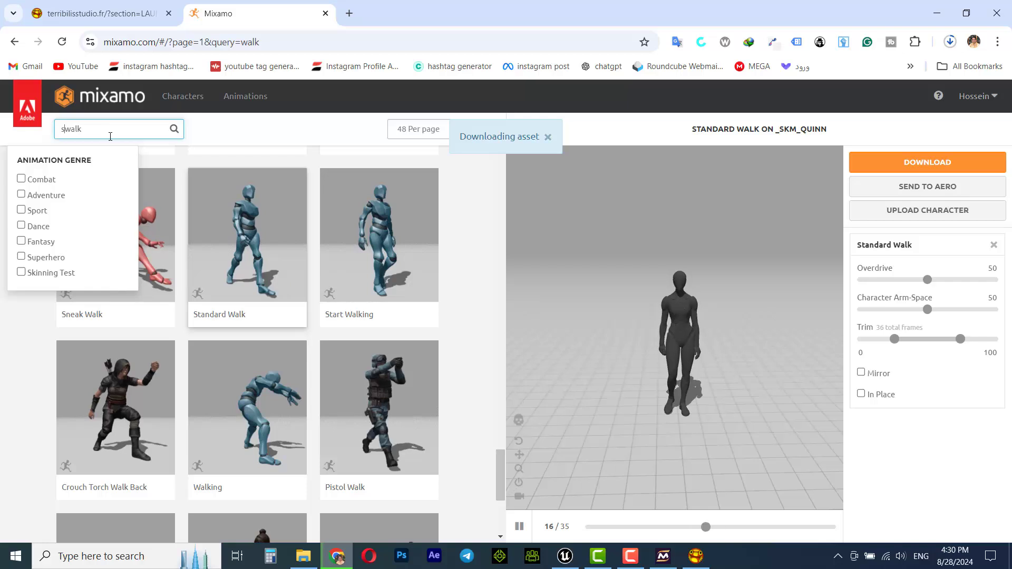
{"action": "key", "text": "Return"}
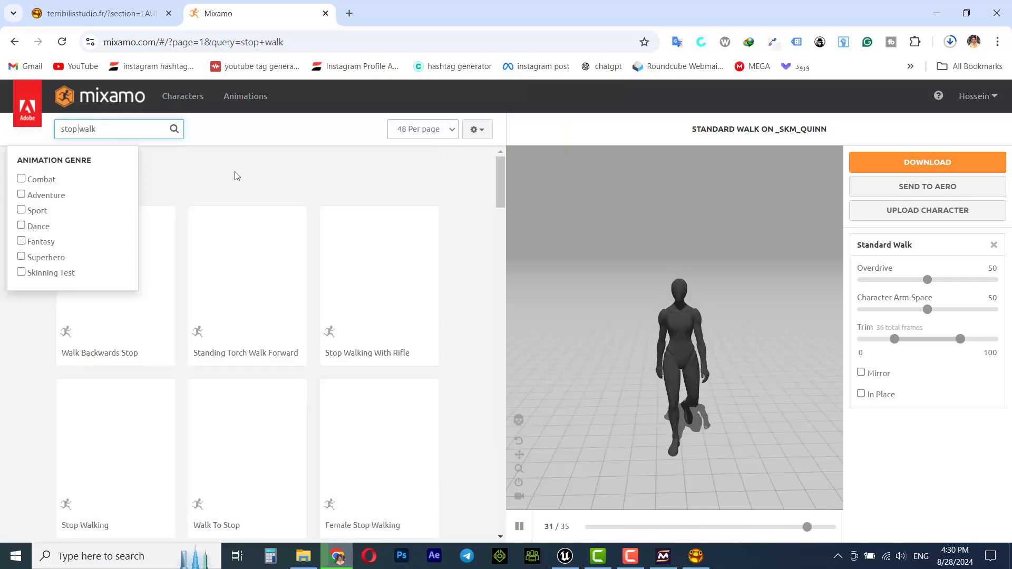
{"action": "scroll", "coordinate": [234, 174], "scroll_direction": "down", "scroll_amount": 10}
{"action": "left_click", "coordinate": [116, 342]}
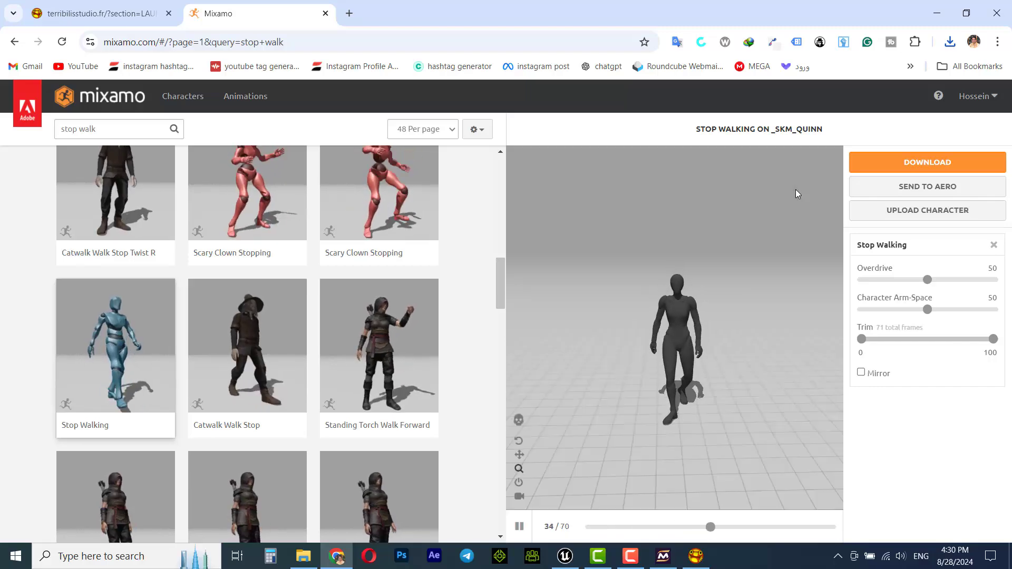
{"action": "left_click", "coordinate": [927, 162]}
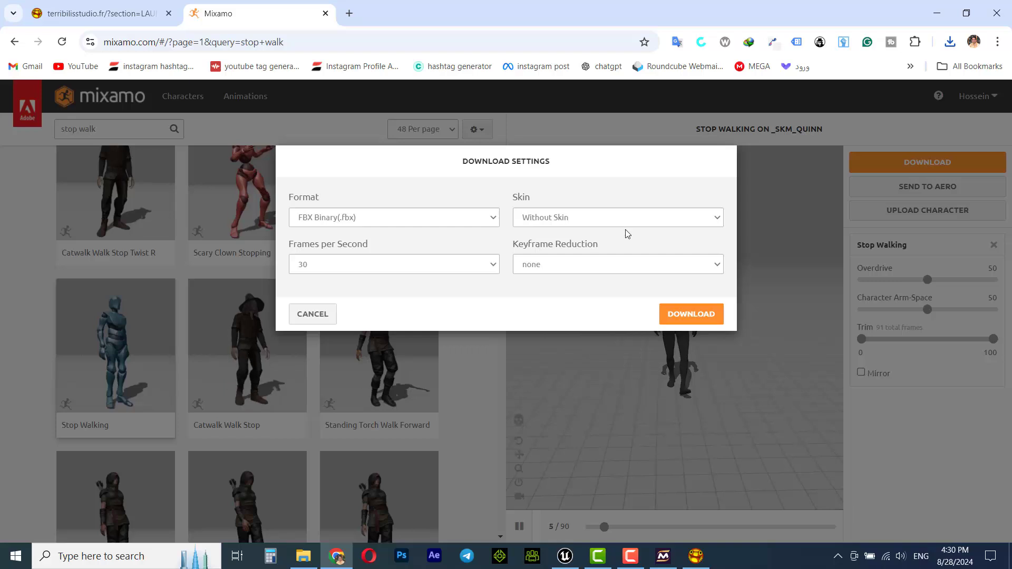
{"action": "left_click", "coordinate": [706, 314]}
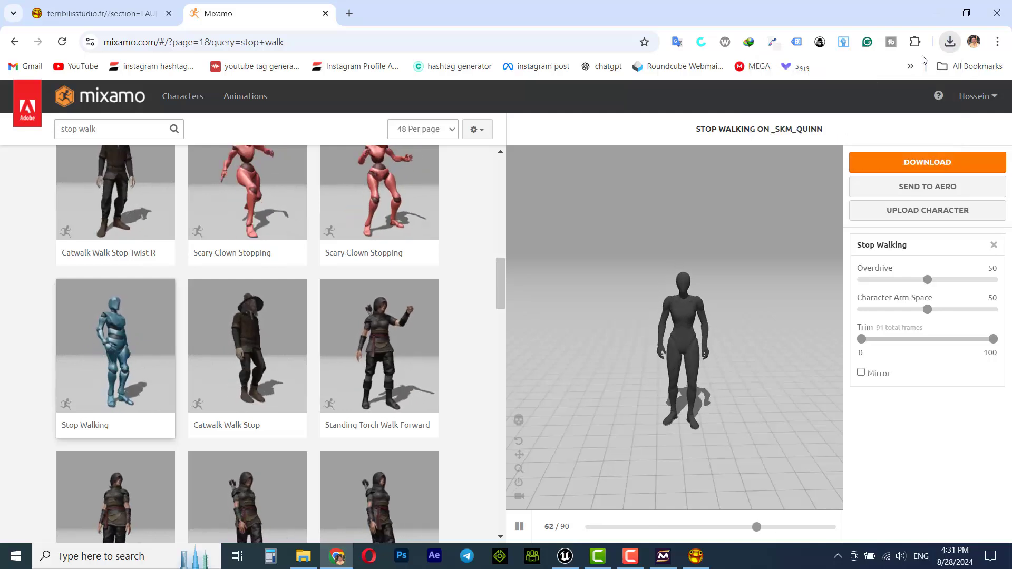
Step: Show the downloaded animations in the Downloads folder and copy Stop Walking.fbx, Standard Walk.fbx and Start Walking.fbx
{"action": "left_click", "coordinate": [949, 42]}
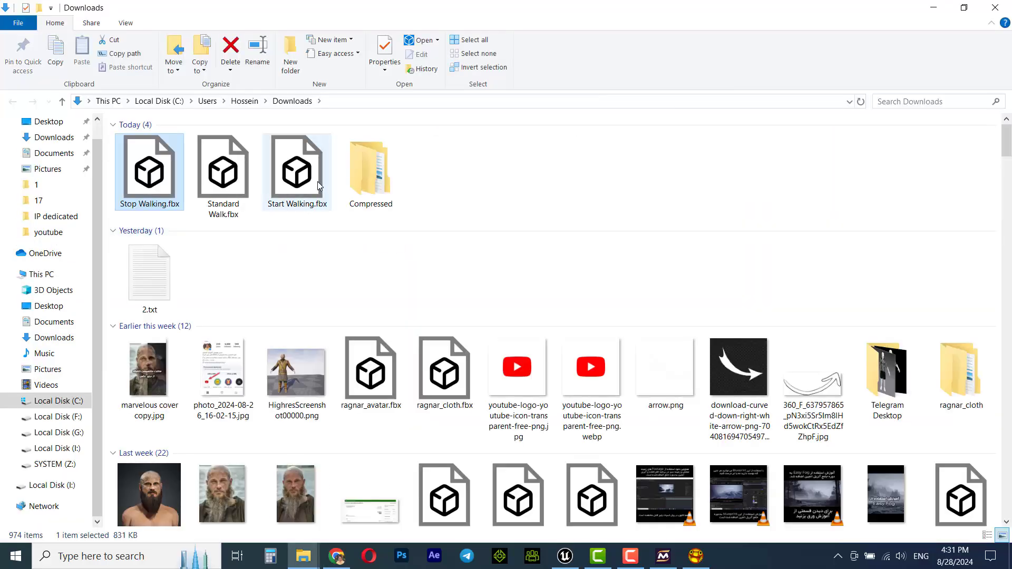
{"action": "left_click", "coordinate": [317, 181]}
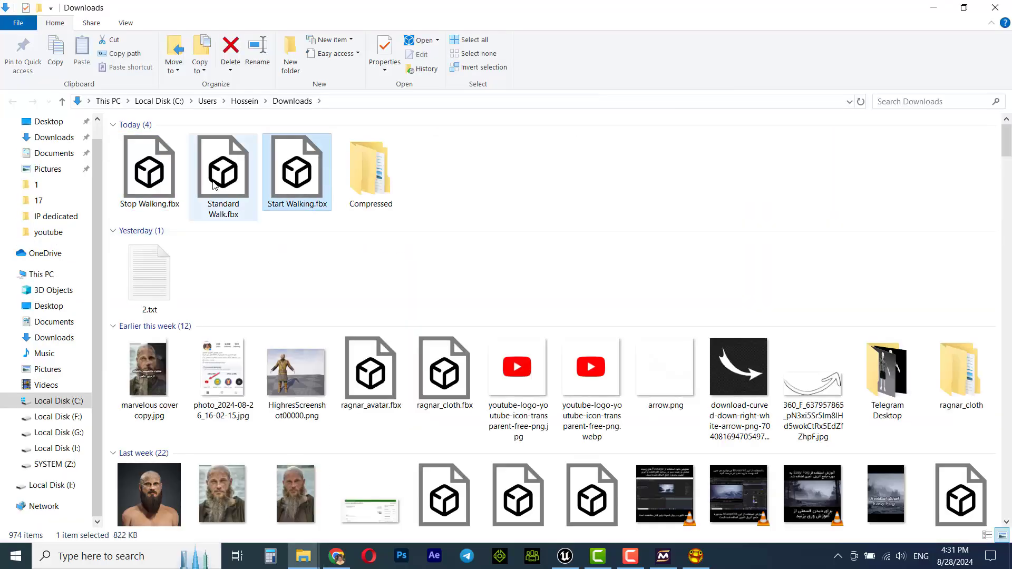
{"action": "left_click", "coordinate": [160, 183], "text": "shift"}
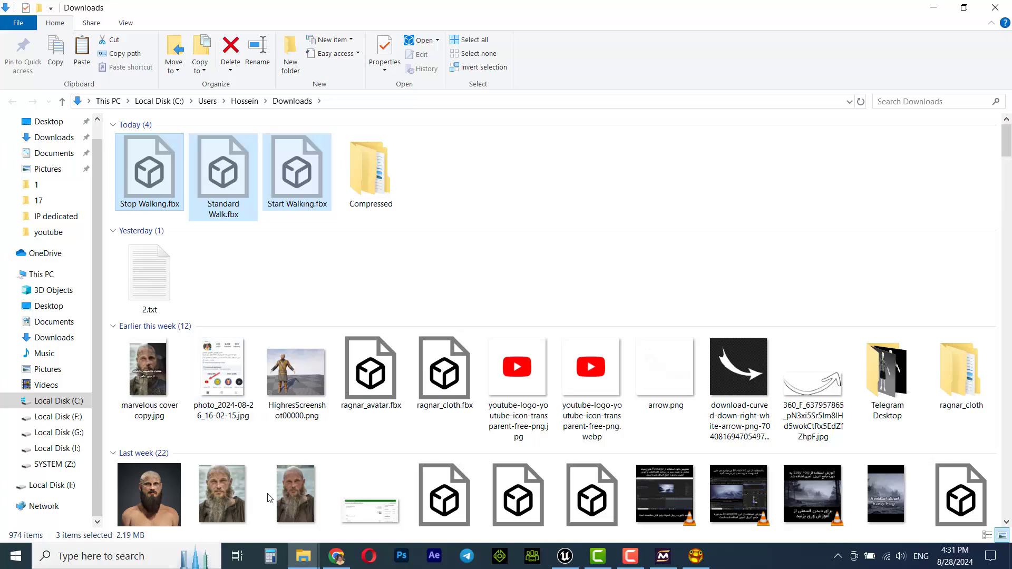
Step: Paste the three copied FBX files into the IncomingFbx folder inside mixamo_converter
{"action": "mouse_move", "coordinate": [303, 556]}
{"action": "left_click", "coordinate": [228, 520]}
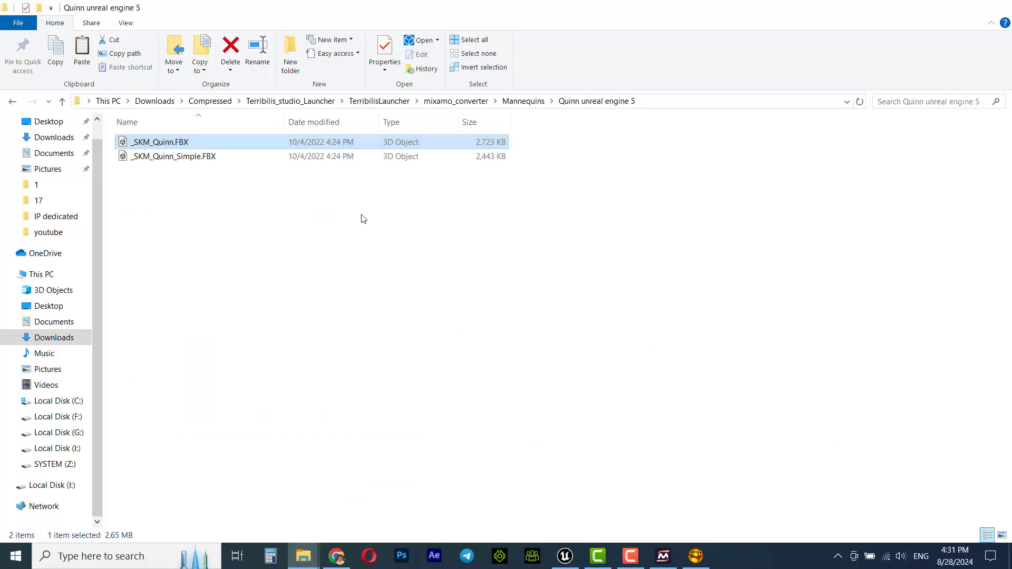
{"action": "left_click", "coordinate": [524, 101]}
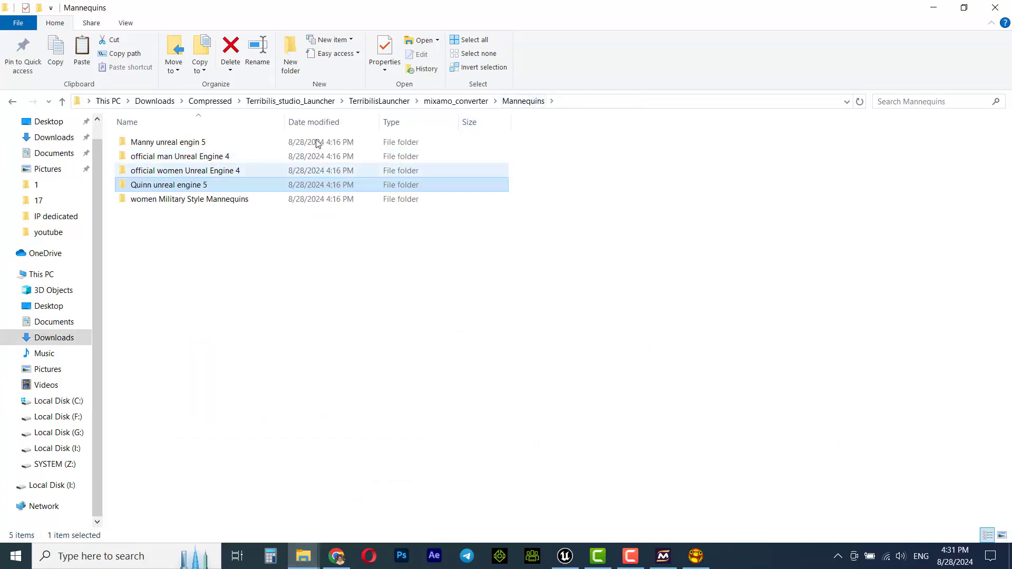
{"action": "left_click", "coordinate": [379, 102]}
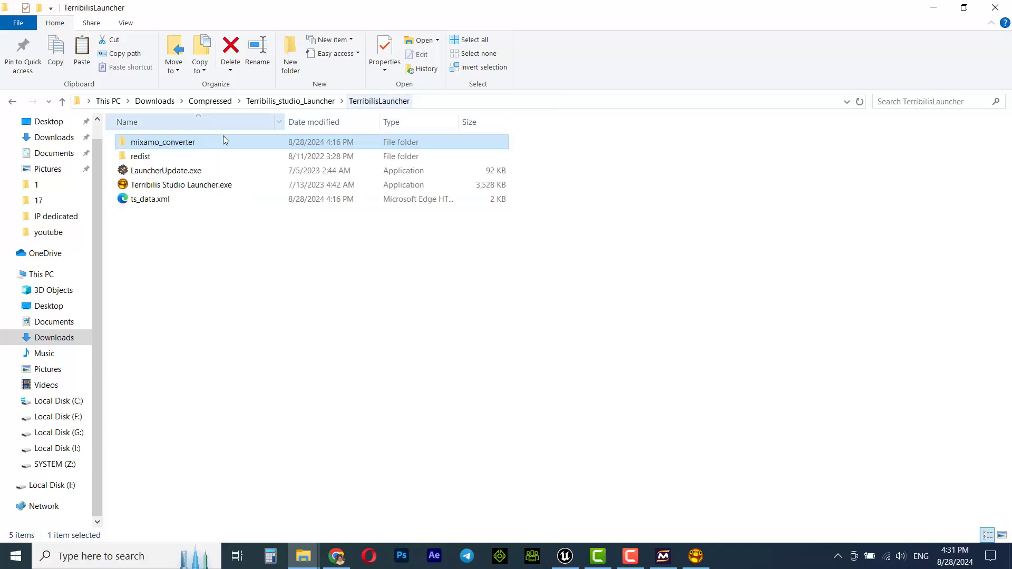
{"action": "double_click", "coordinate": [185, 145]}
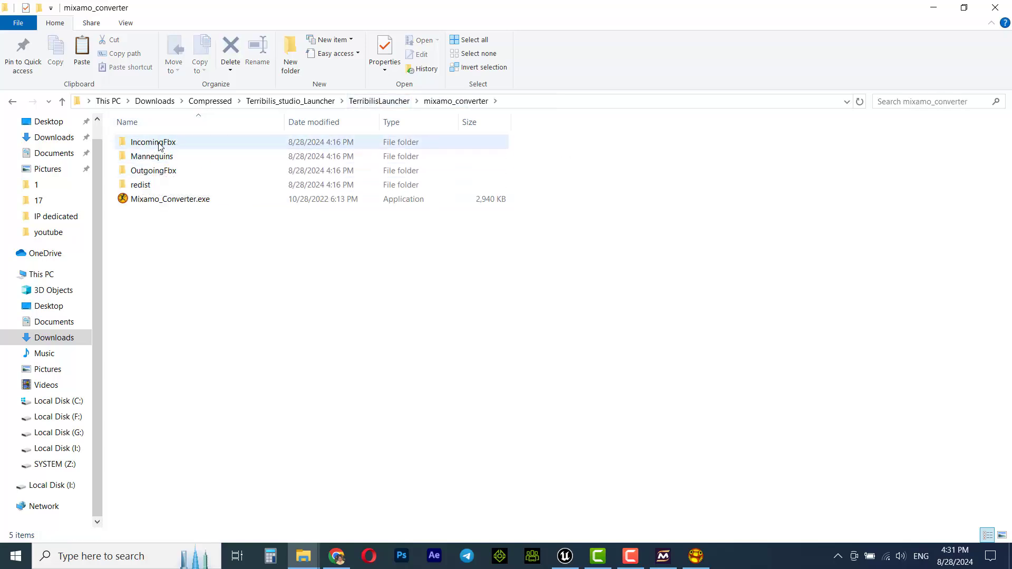
{"action": "double_click", "coordinate": [161, 147]}
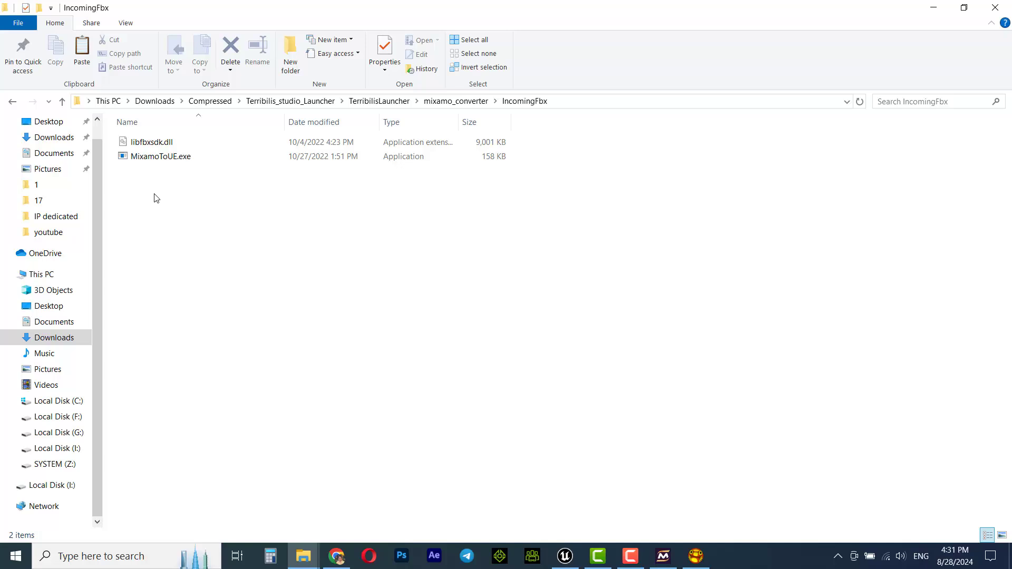
{"action": "key", "text": "ctrl+v"}
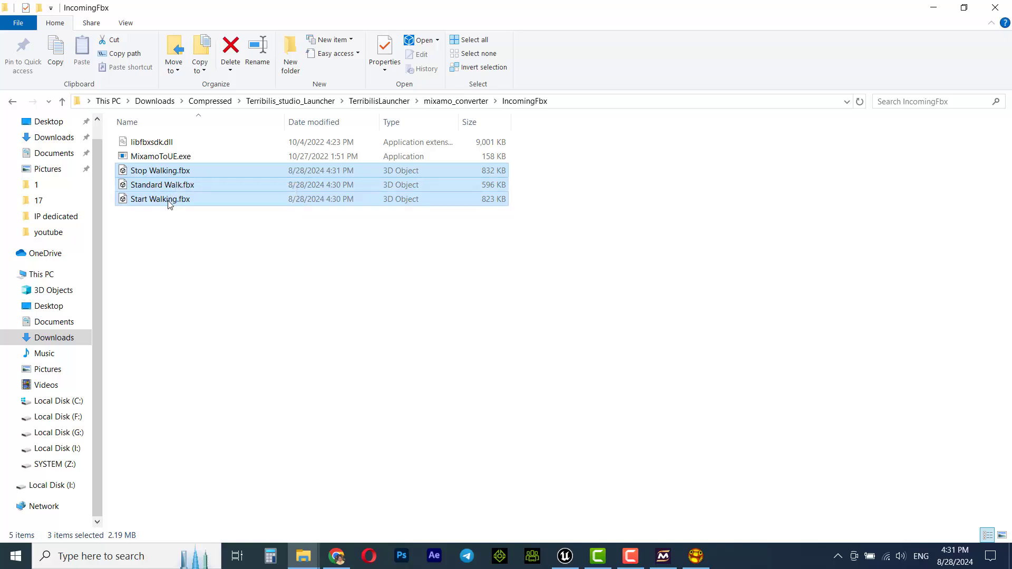
Step: Launch Mixamo_Converter.exe from the mixamo_converter folder and enter its conversion process
{"action": "left_click", "coordinate": [449, 102]}
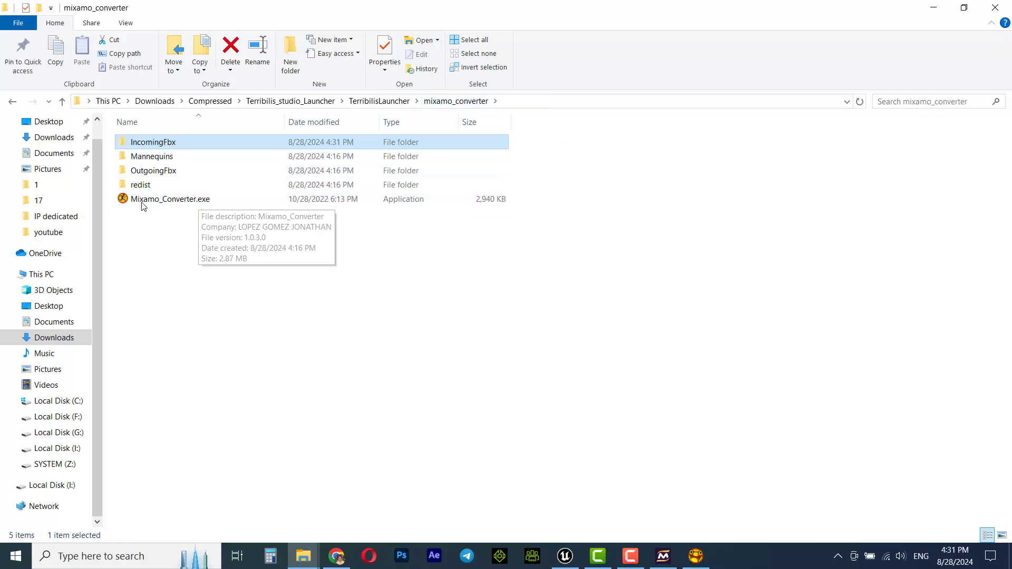
{"action": "left_click", "coordinate": [158, 201]}
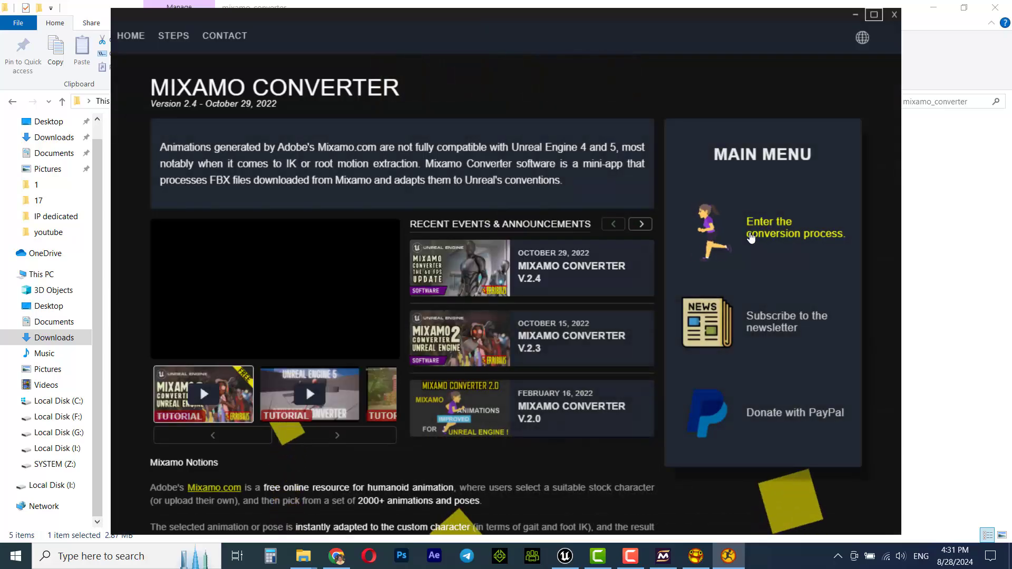
{"action": "left_click", "coordinate": [772, 232]}
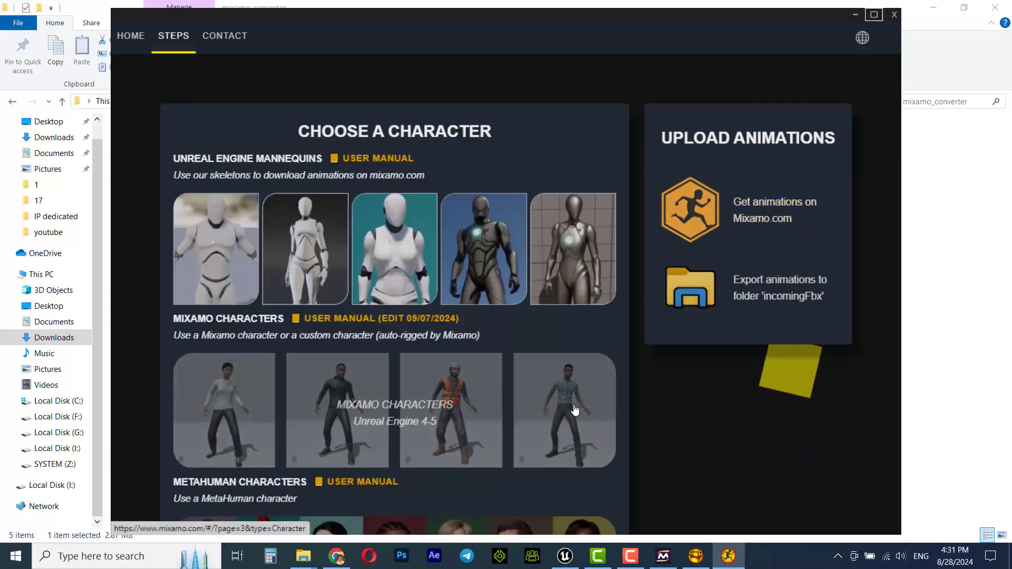
Step: Convert the three walk animations with the .UE name suffix and open the folder containing the converted files
{"action": "scroll", "coordinate": [598, 382], "scroll_direction": "down", "scroll_amount": 15}
{"action": "scroll", "coordinate": [597, 377], "scroll_direction": "up", "scroll_amount": 5}
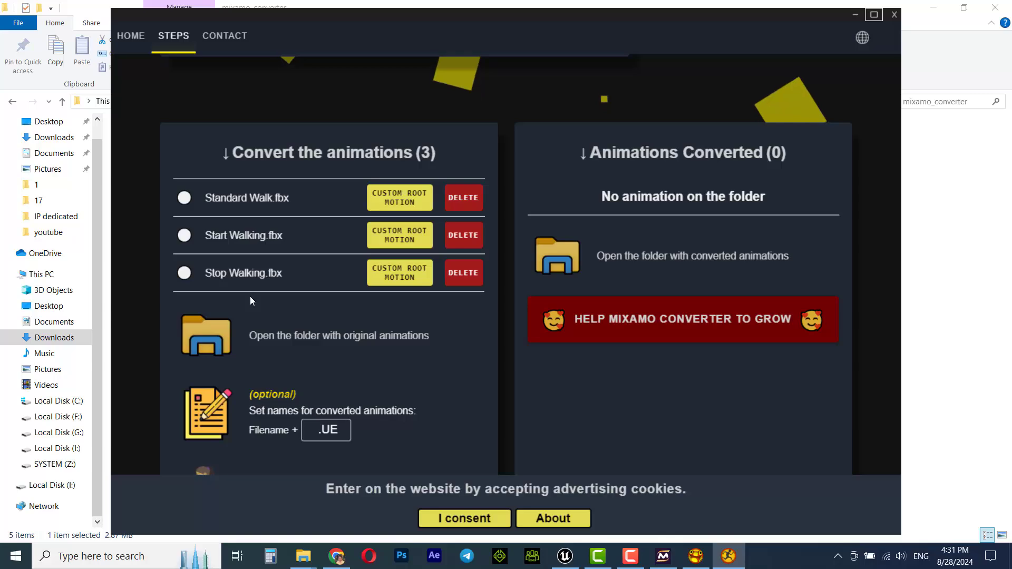
{"action": "scroll", "coordinate": [250, 296], "scroll_direction": "down", "scroll_amount": 2}
{"action": "scroll", "coordinate": [253, 274], "scroll_direction": "down", "scroll_amount": 1}
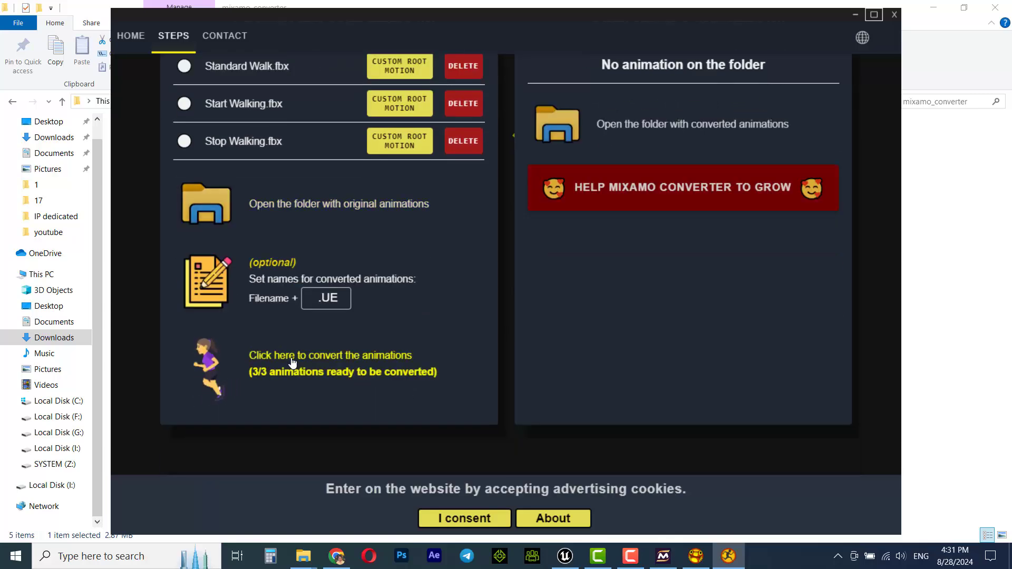
{"action": "left_click", "coordinate": [339, 367]}
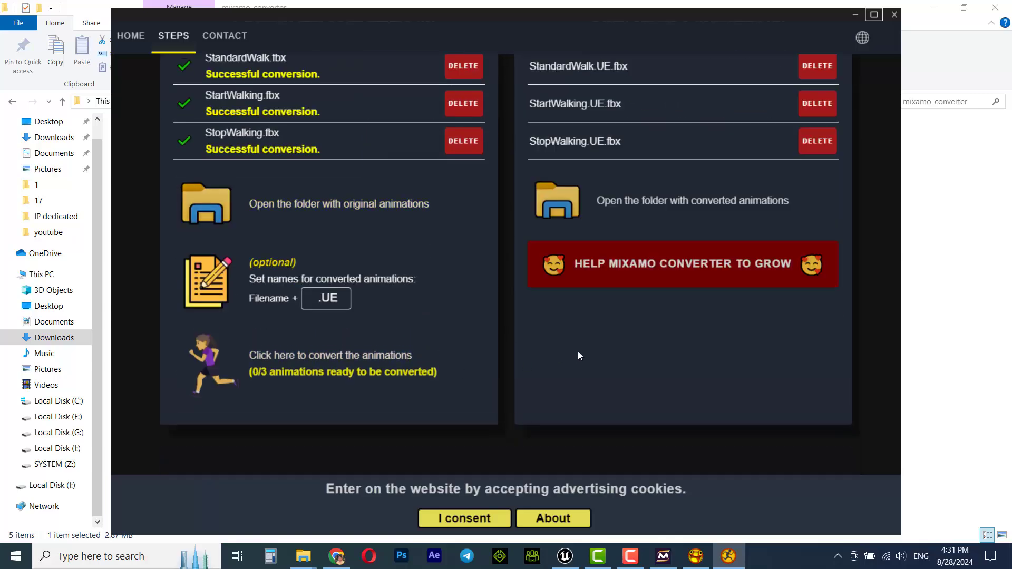
{"action": "scroll", "coordinate": [578, 351], "scroll_direction": "up", "scroll_amount": 3}
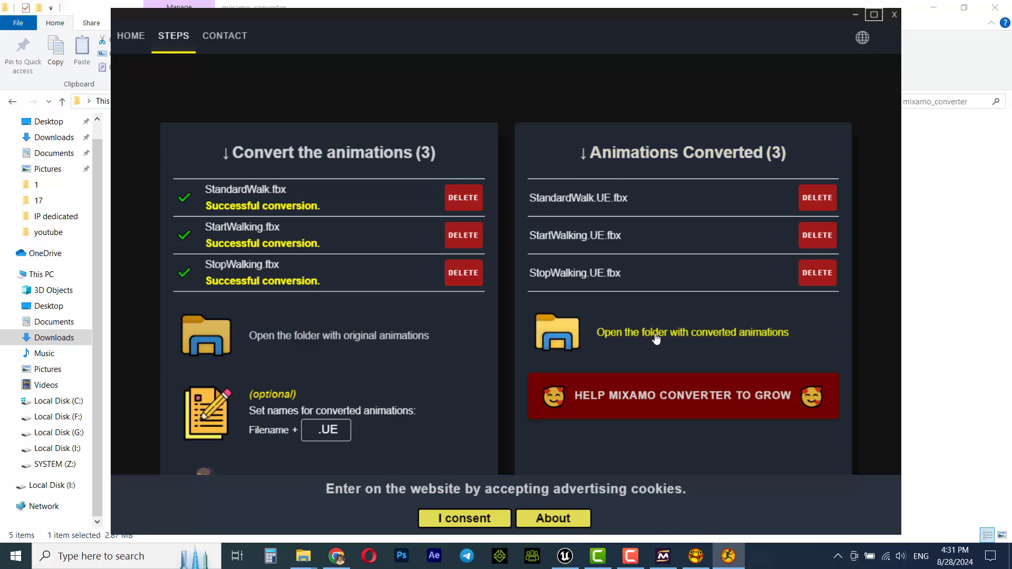
{"action": "left_click", "coordinate": [634, 337]}
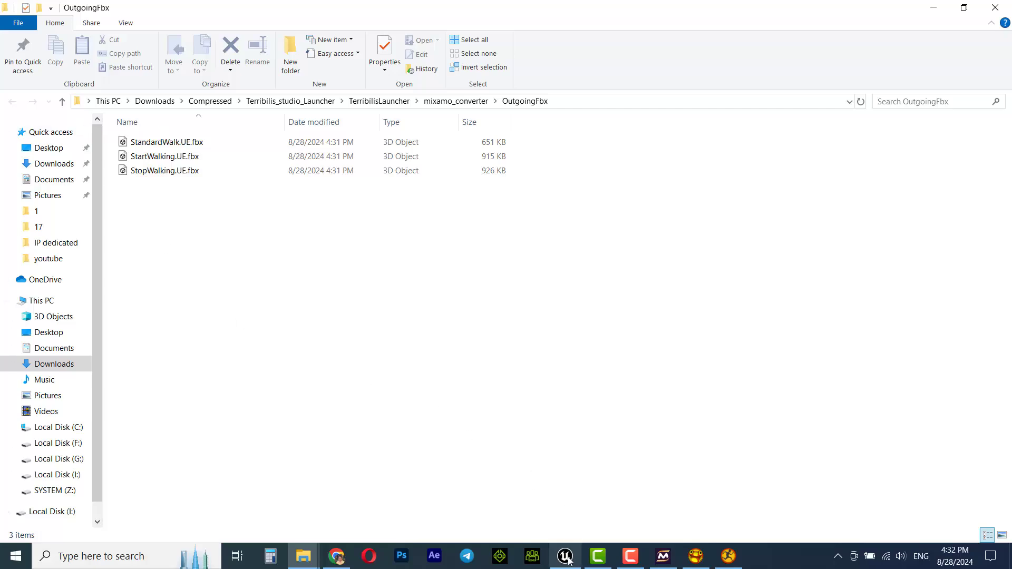
Step: Switch to Unreal Engine and add the Third Person blueprint content pack to the ragnar_lothbrok project
{"action": "left_click", "coordinate": [551, 502]}
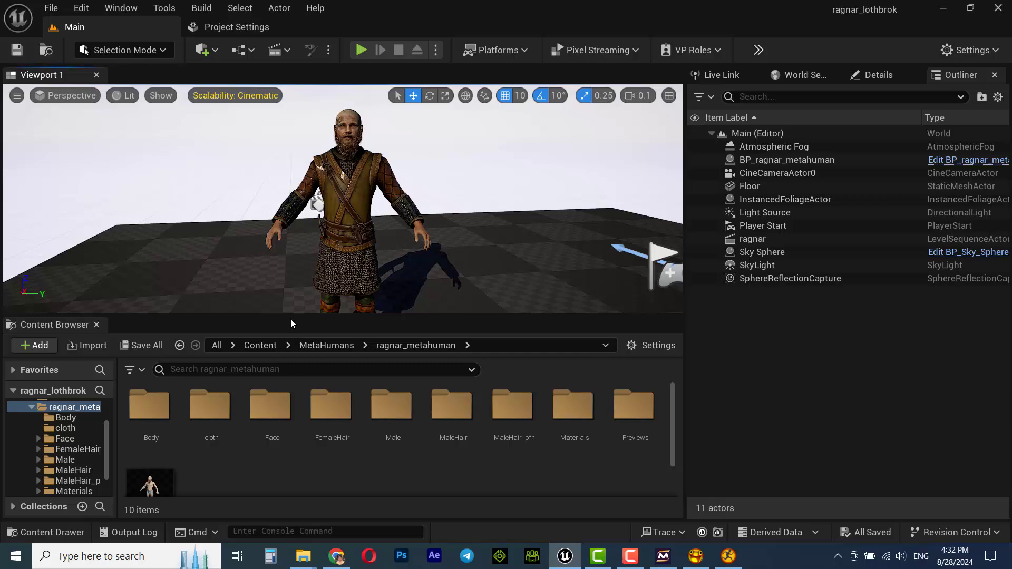
{"action": "left_click_drag", "start_coordinate": [329, 316], "coordinate": [330, 280]}
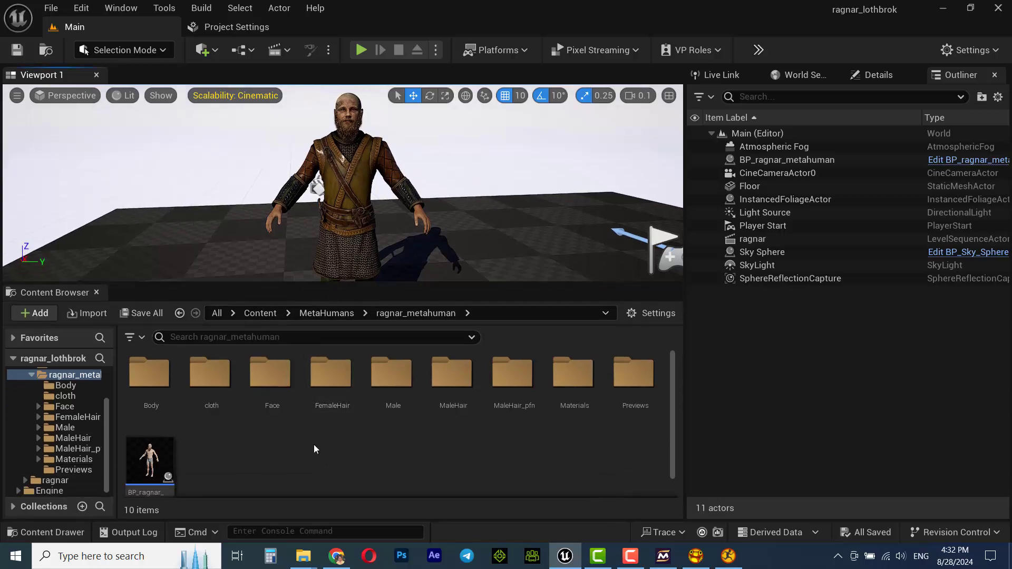
{"action": "right_click", "coordinate": [345, 459]}
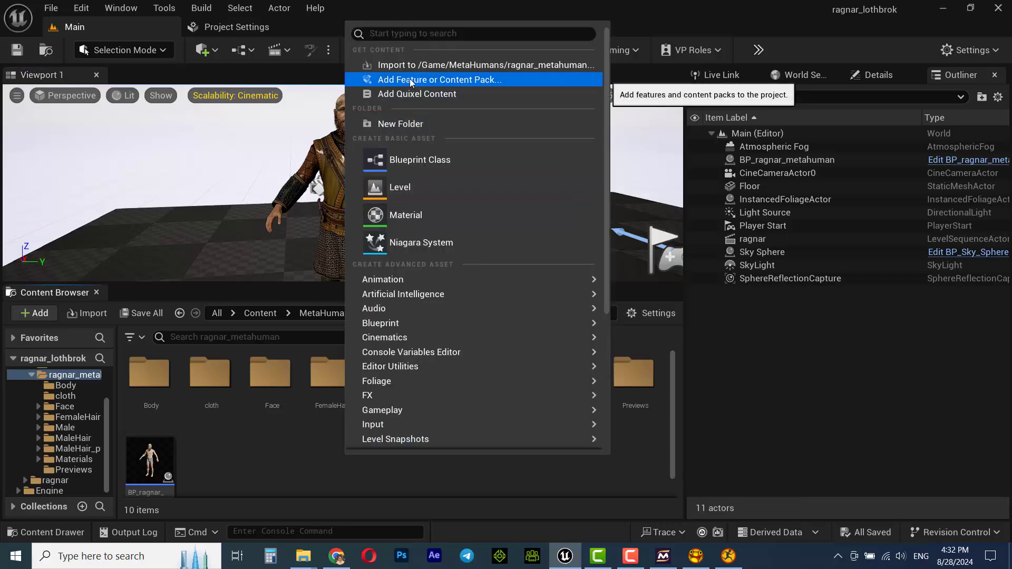
{"action": "left_click", "coordinate": [470, 82]}
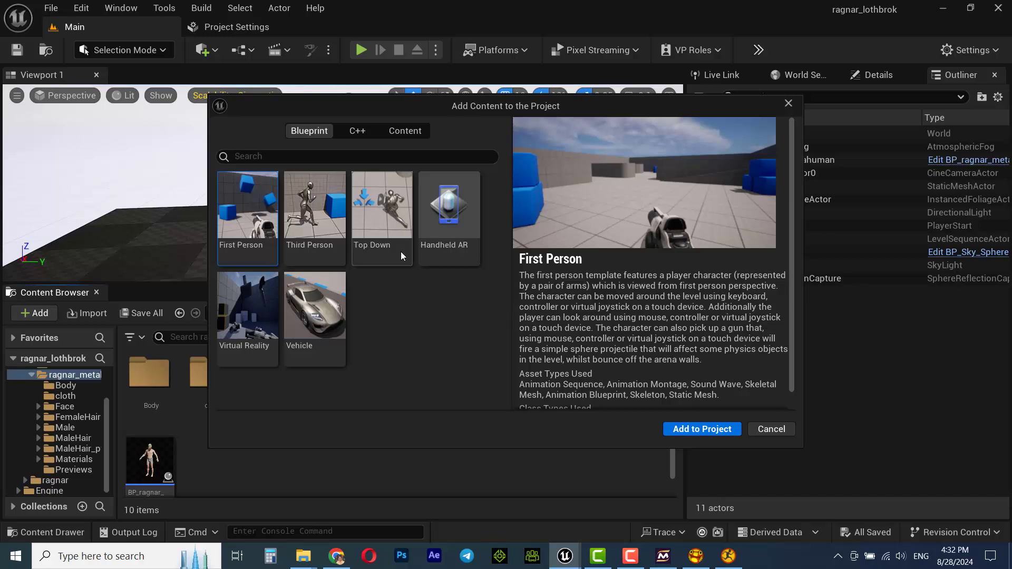
{"action": "left_click", "coordinate": [312, 211]}
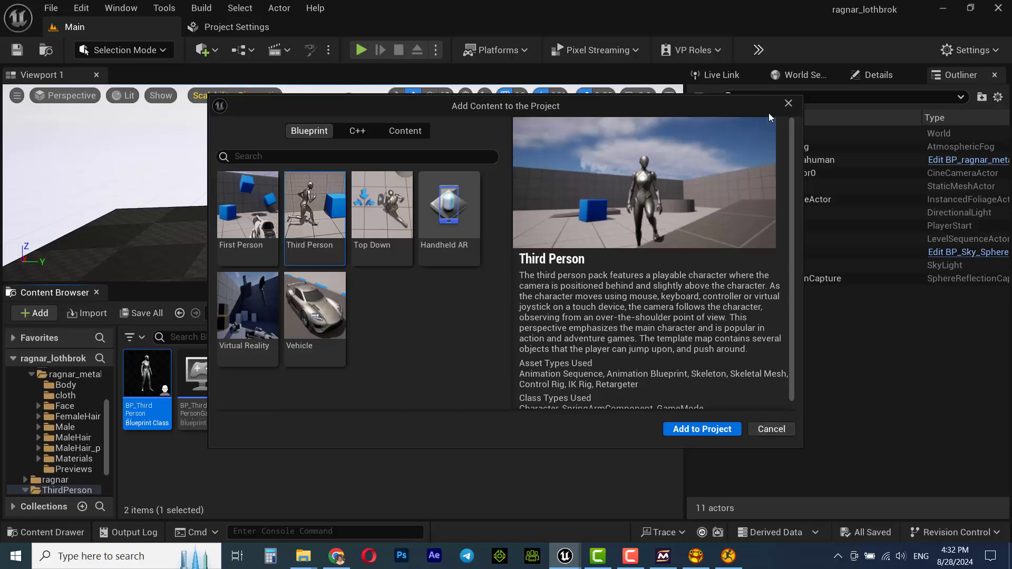
{"action": "left_click", "coordinate": [788, 104]}
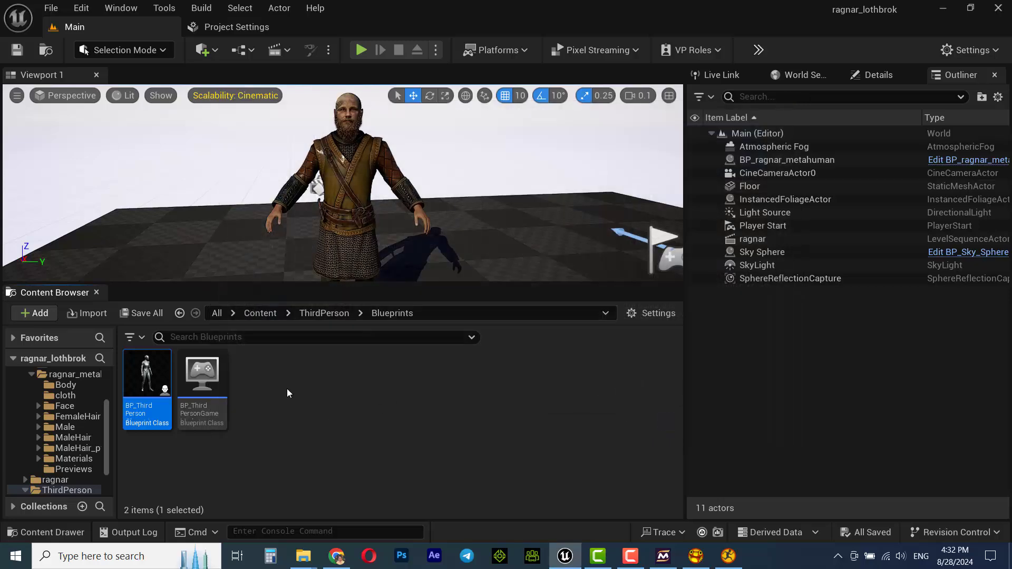
Step: Open the SKM_Quinn skeletal mesh from the Content/Characters/Mannequins/Meshes folder
{"action": "left_click", "coordinate": [261, 314]}
{"action": "double_click", "coordinate": [202, 373]}
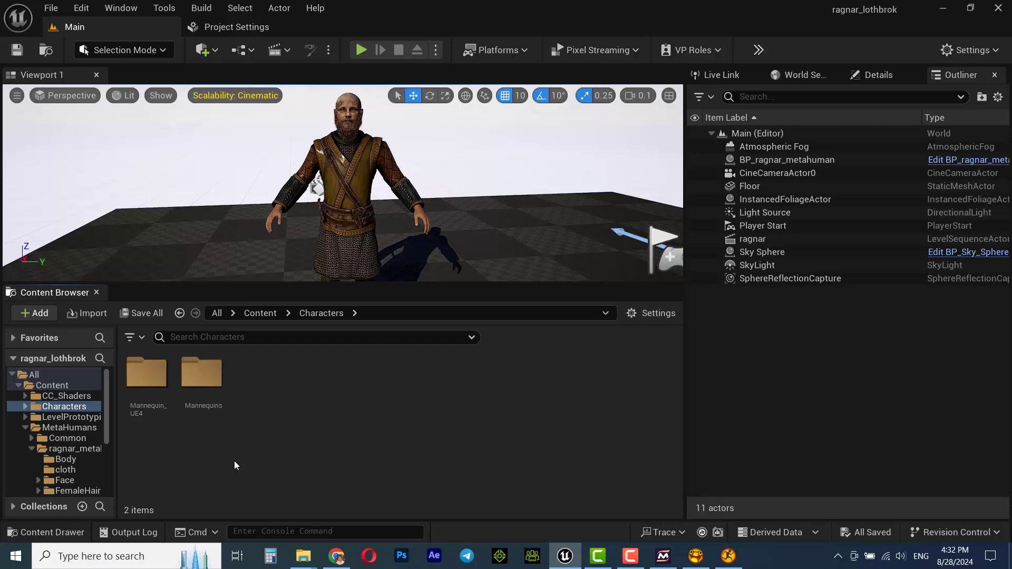
{"action": "double_click", "coordinate": [202, 373]}
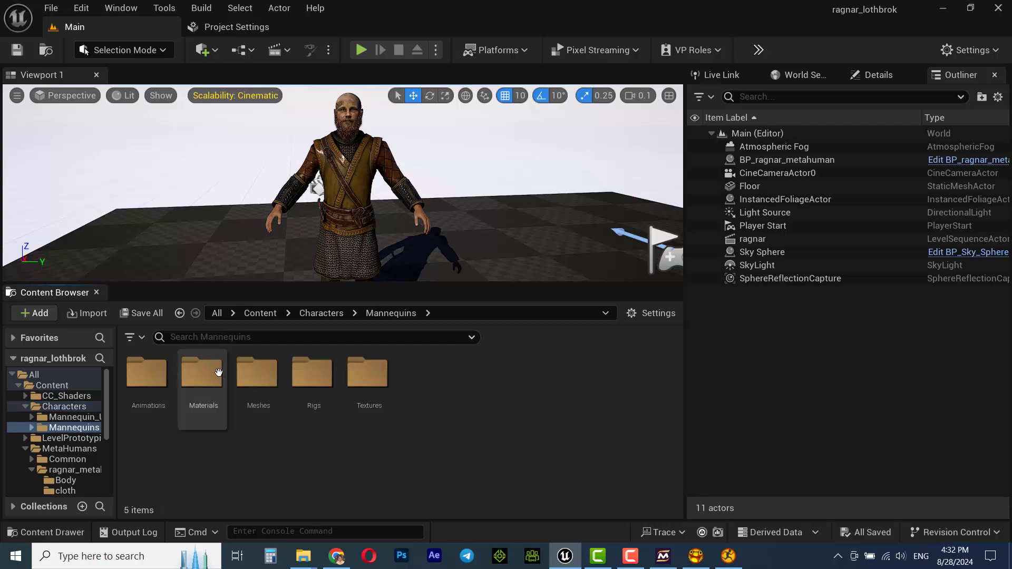
{"action": "double_click", "coordinate": [275, 383]}
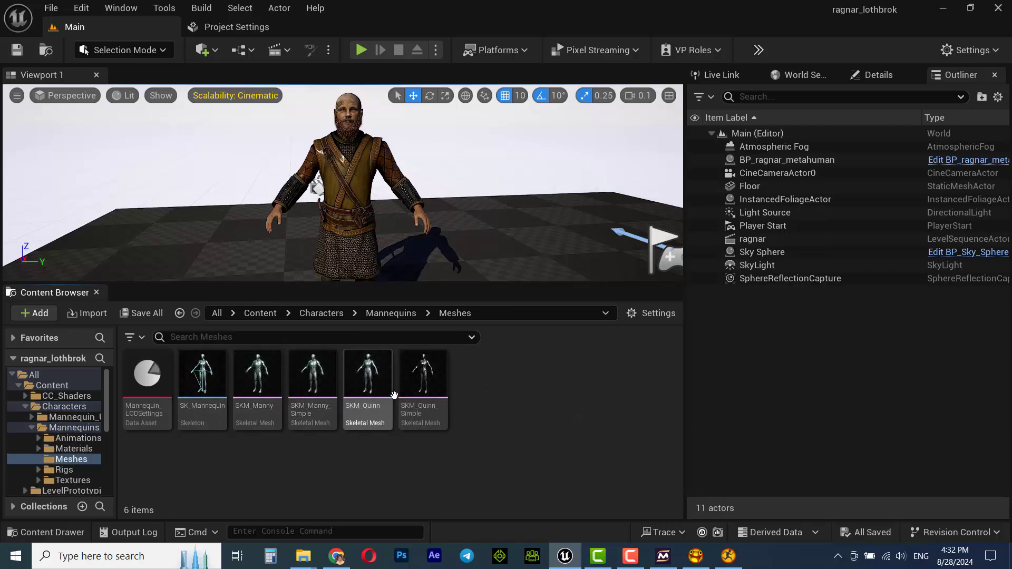
{"action": "left_click", "coordinate": [367, 376]}
{"action": "double_click", "coordinate": [367, 376]}
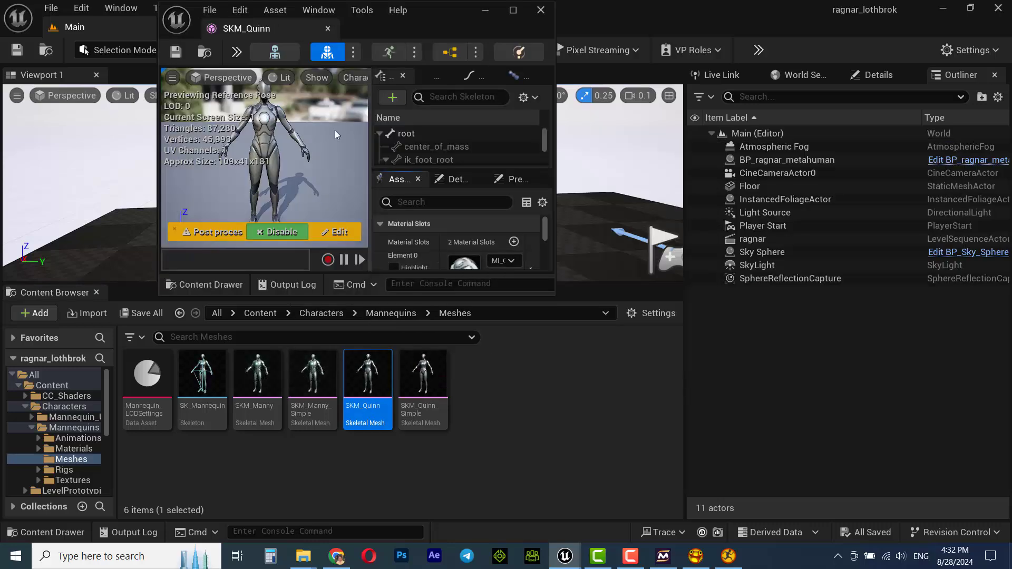
Step: Examine the SKM_Quinn mesh in an enlarged editor window and close it
{"action": "left_click", "coordinate": [514, 11]}
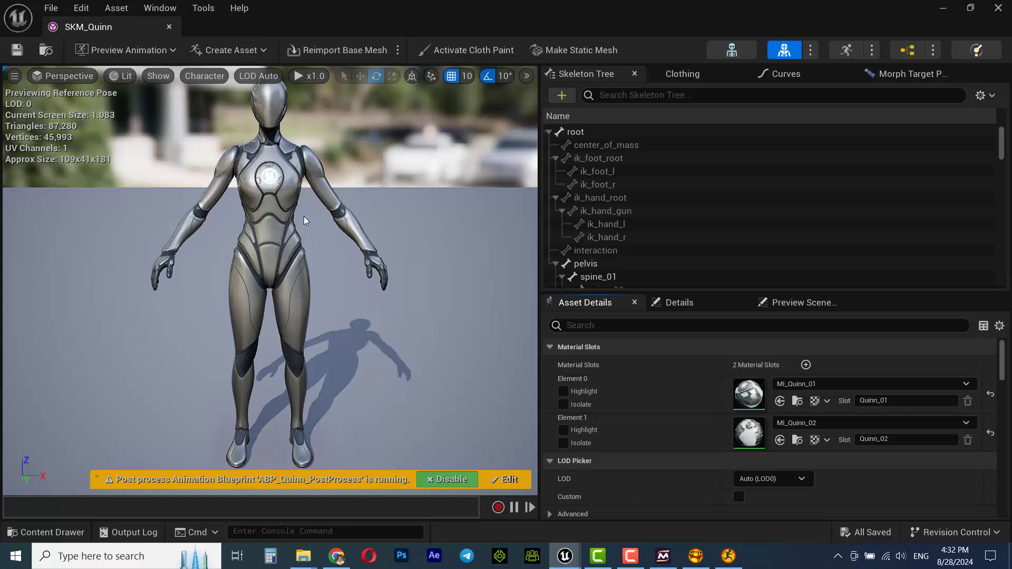
{"action": "left_click", "coordinate": [169, 27]}
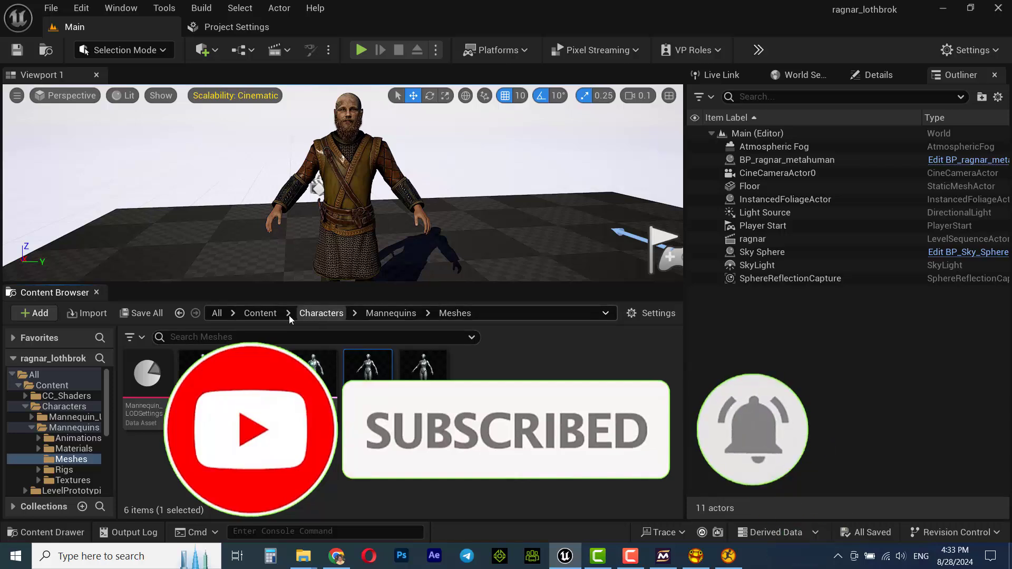
Step: Create a folder named animation inside Content/MetaHumans/ragnar_metahuman and open it
{"action": "left_click", "coordinate": [257, 313]}
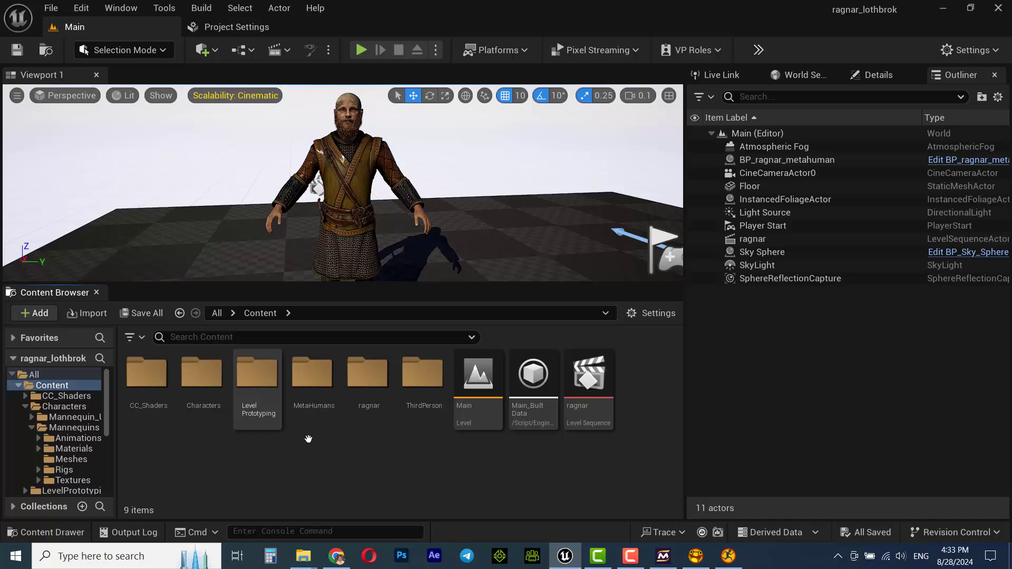
{"action": "double_click", "coordinate": [312, 374]}
{"action": "left_click", "coordinate": [207, 372]}
{"action": "double_click", "coordinate": [207, 372]}
{"action": "right_click", "coordinate": [251, 443]}
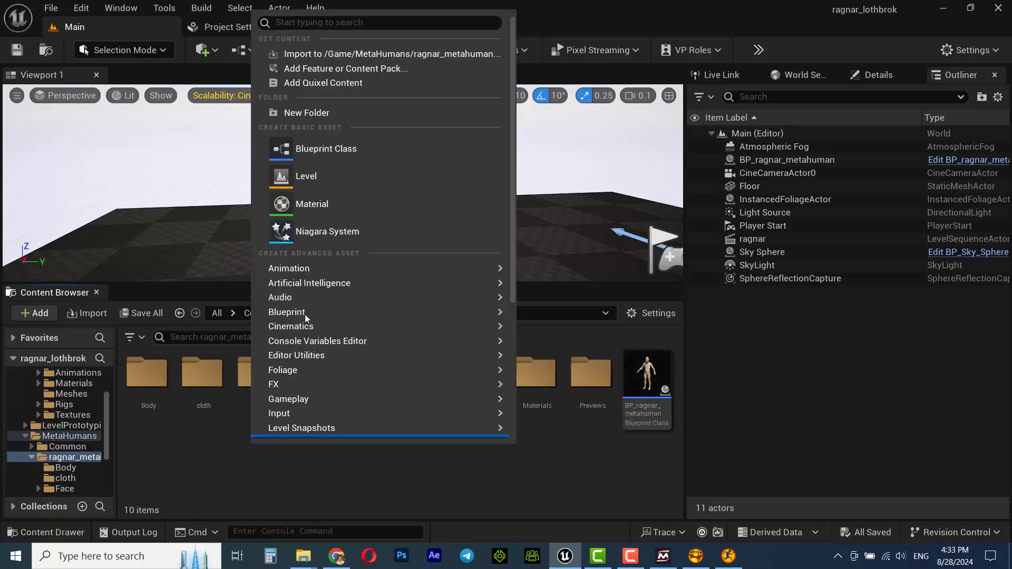
{"action": "left_click", "coordinate": [350, 114]}
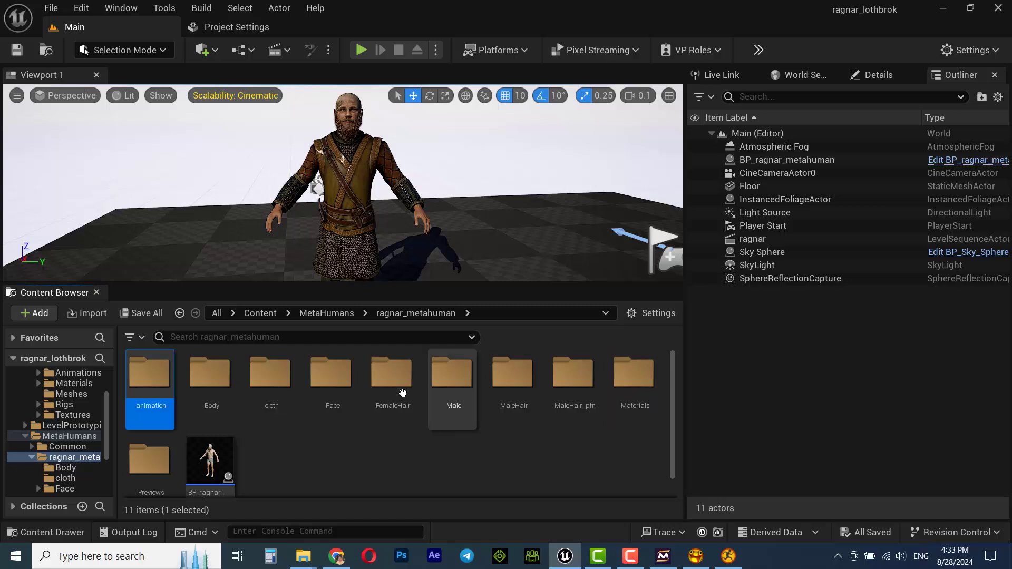
{"action": "key", "text": "Return"}
{"action": "key", "text": "Return"}
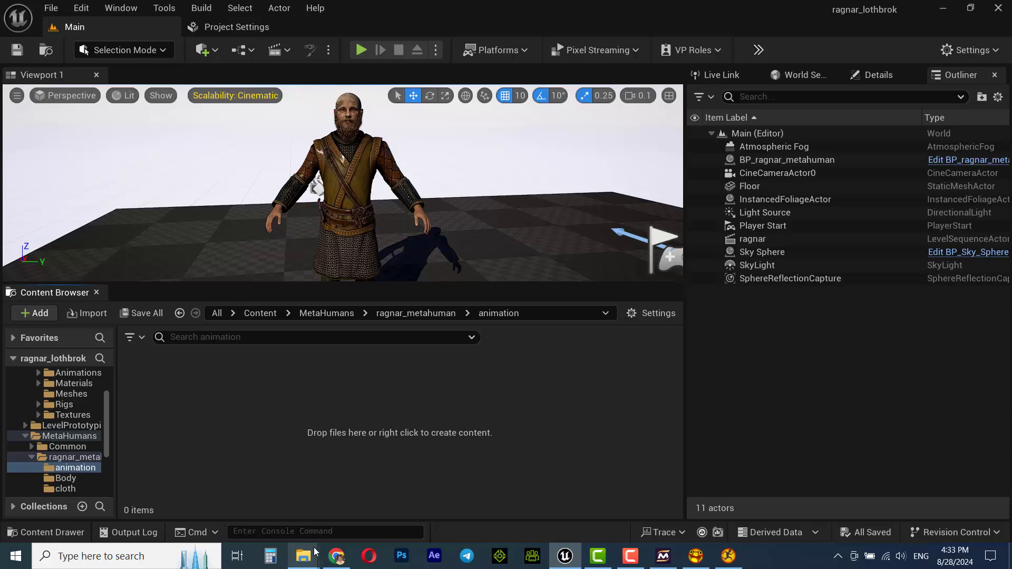
Step: Import the three converted walk FBX files from OutgoingFbx into the animation folder, using the SK_Mannequin skeleton for all
{"action": "mouse_move", "coordinate": [315, 552]}
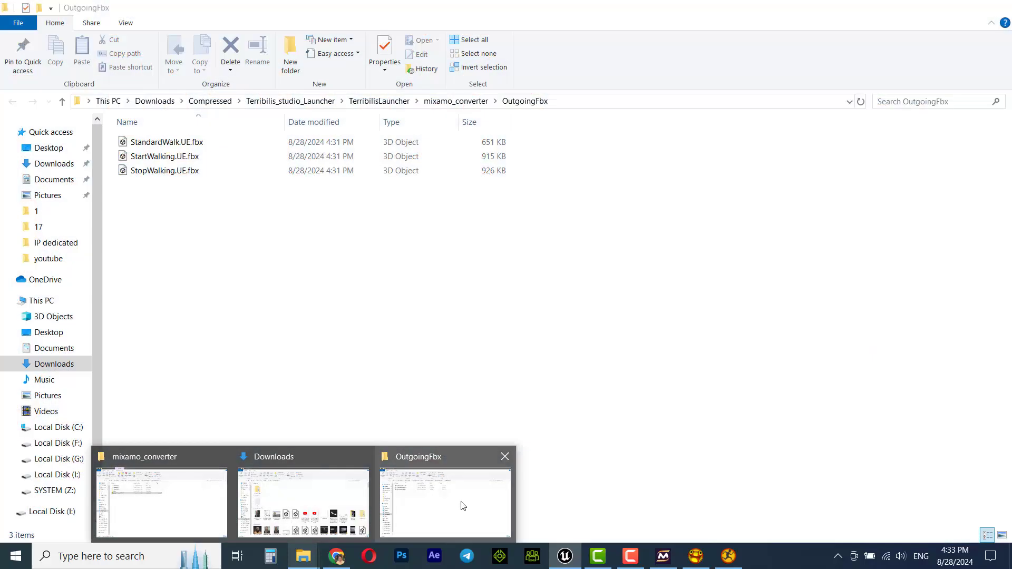
{"action": "left_click", "coordinate": [463, 506]}
{"action": "left_click_drag", "start_coordinate": [198, 201], "coordinate": [287, 399]}
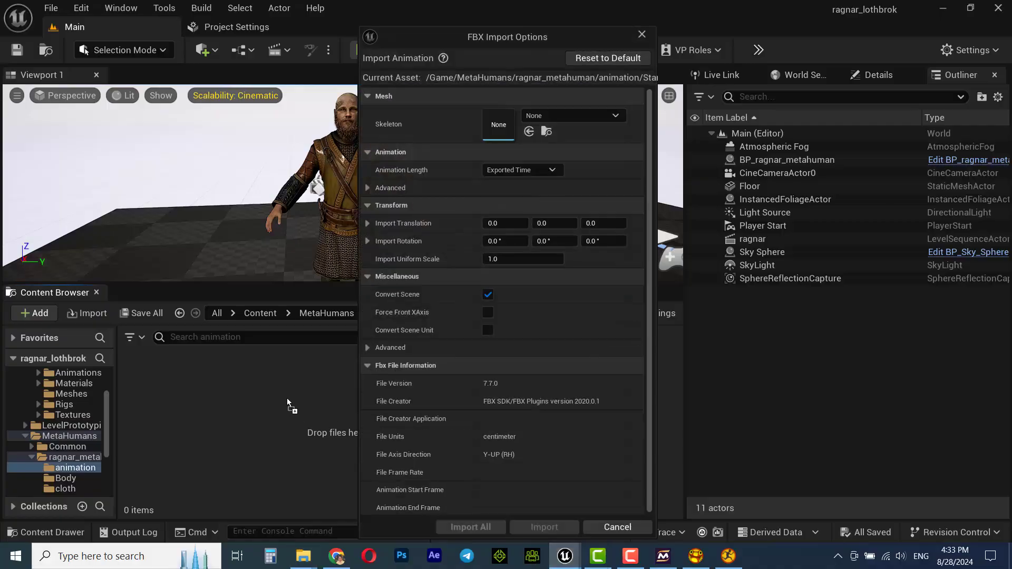
{"action": "left_click", "coordinate": [577, 117]}
{"action": "scroll", "coordinate": [613, 334], "scroll_direction": "down", "scroll_amount": 4}
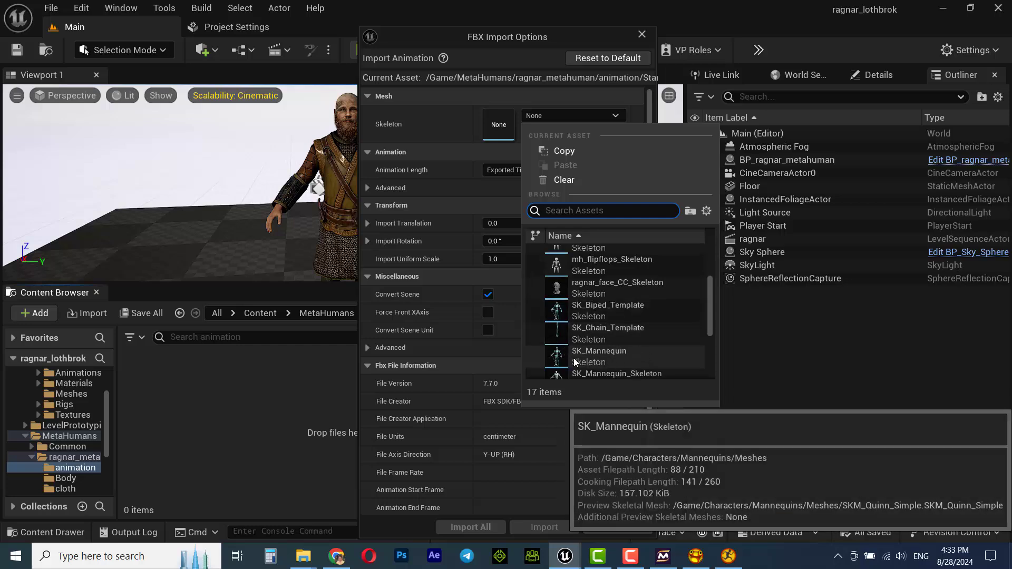
{"action": "left_click", "coordinate": [597, 358]}
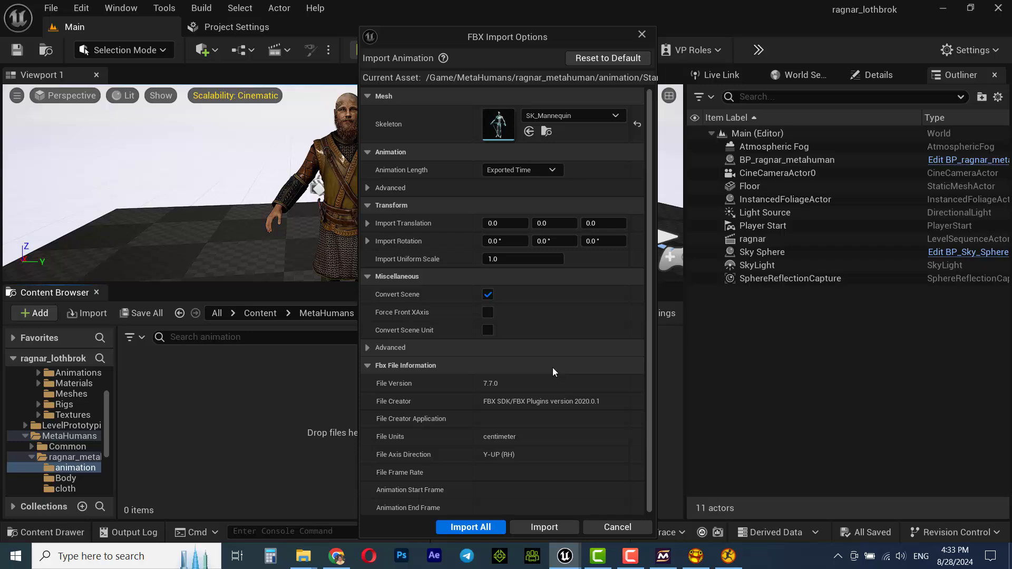
{"action": "left_click", "coordinate": [479, 527]}
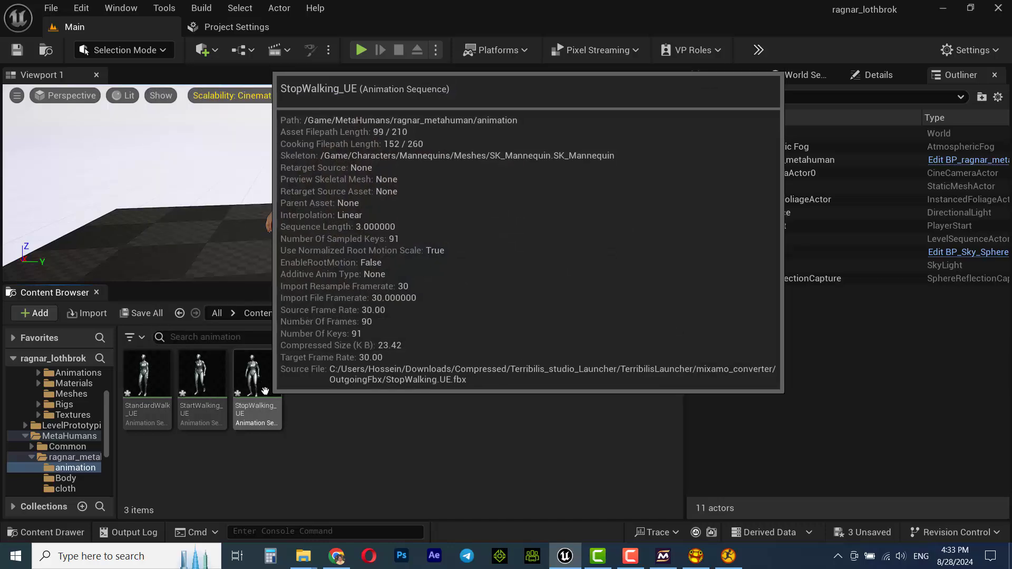
Step: Preview the imported StandardWalk_UE and StartWalking_UE animations on the mannequin and close each one
{"action": "double_click", "coordinate": [147, 373]}
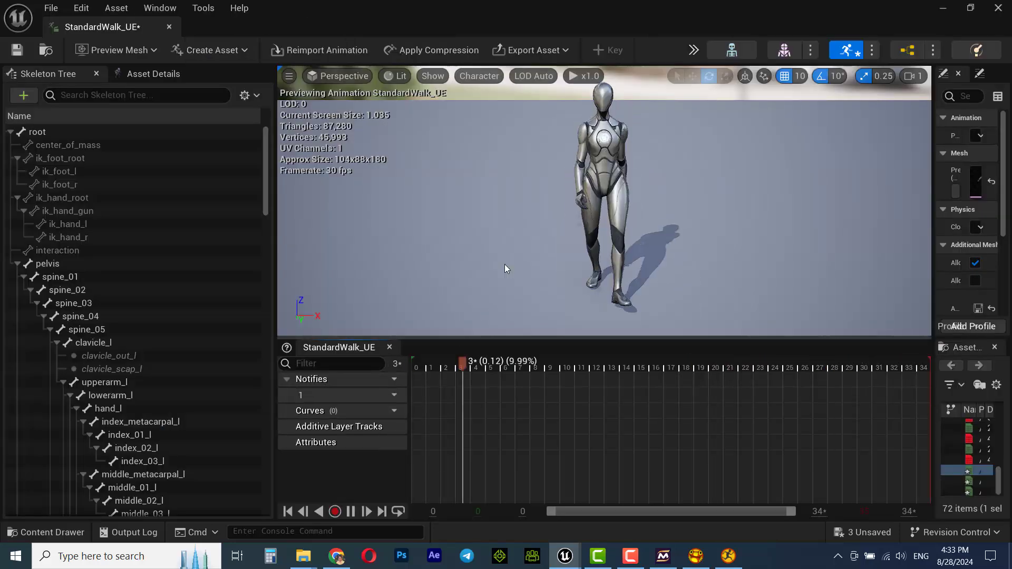
{"action": "left_click", "coordinate": [169, 27]}
{"action": "double_click", "coordinate": [202, 373]}
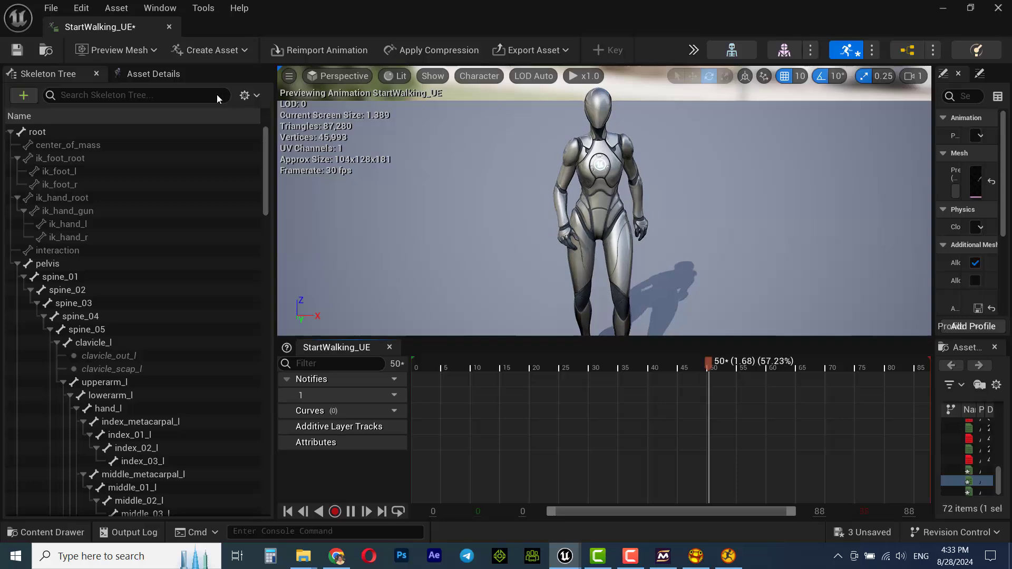
{"action": "left_click", "coordinate": [169, 26]}
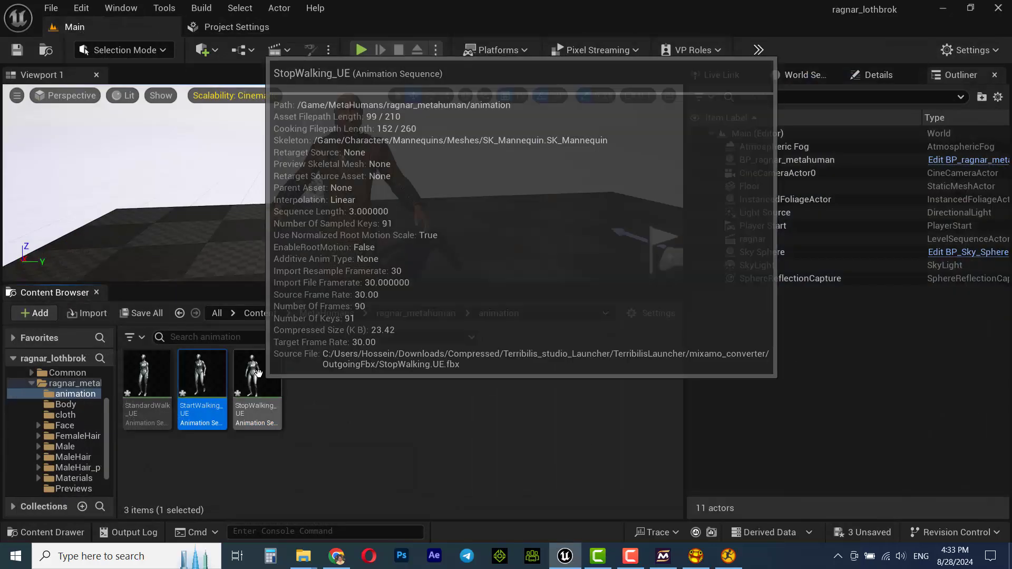
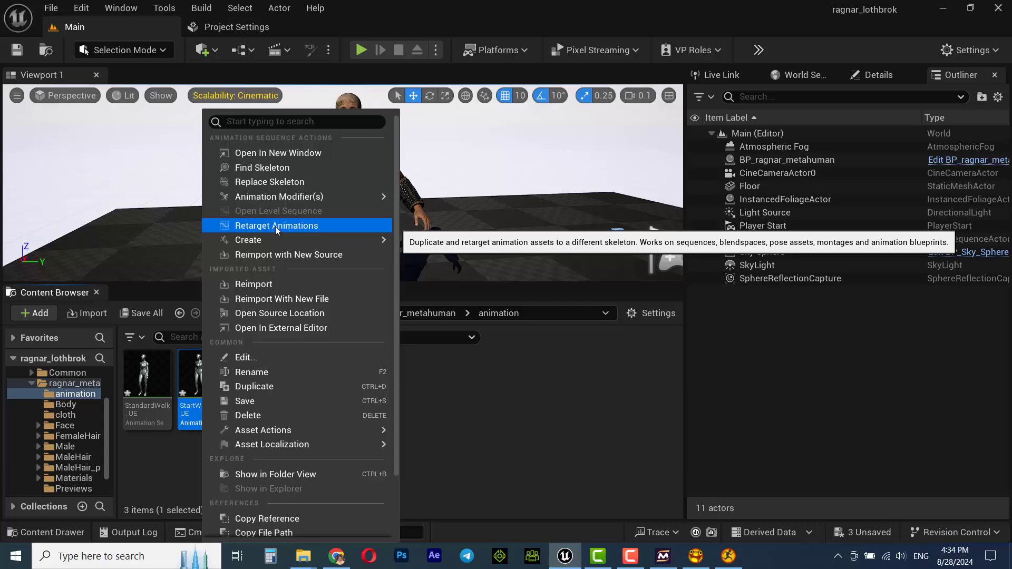
Step: Open Retarget Animations for StartWalking_UE, look through the target skeletal mesh choices, and minimize the window
{"action": "left_click", "coordinate": [276, 227]}
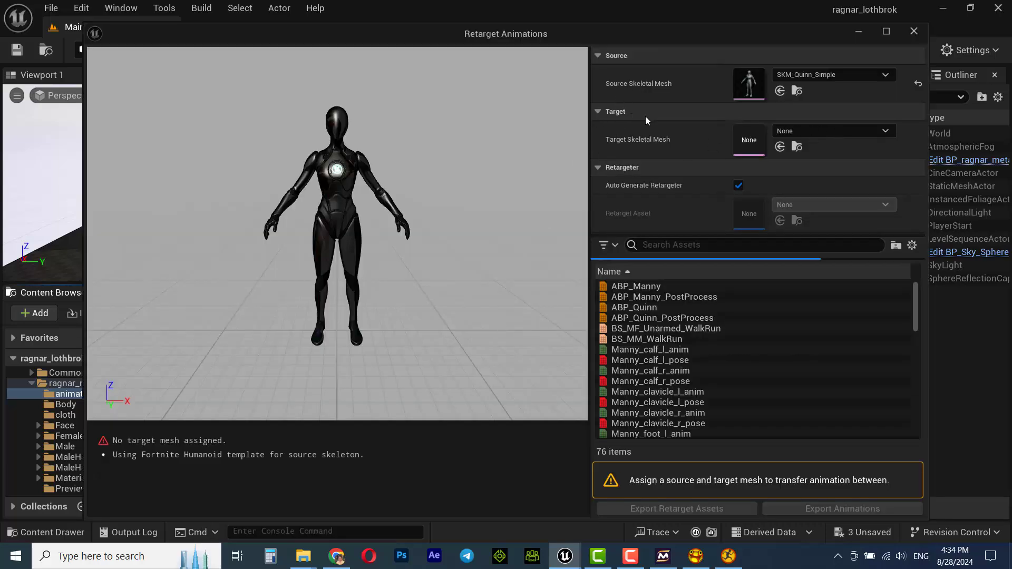
{"action": "left_click", "coordinate": [841, 132]}
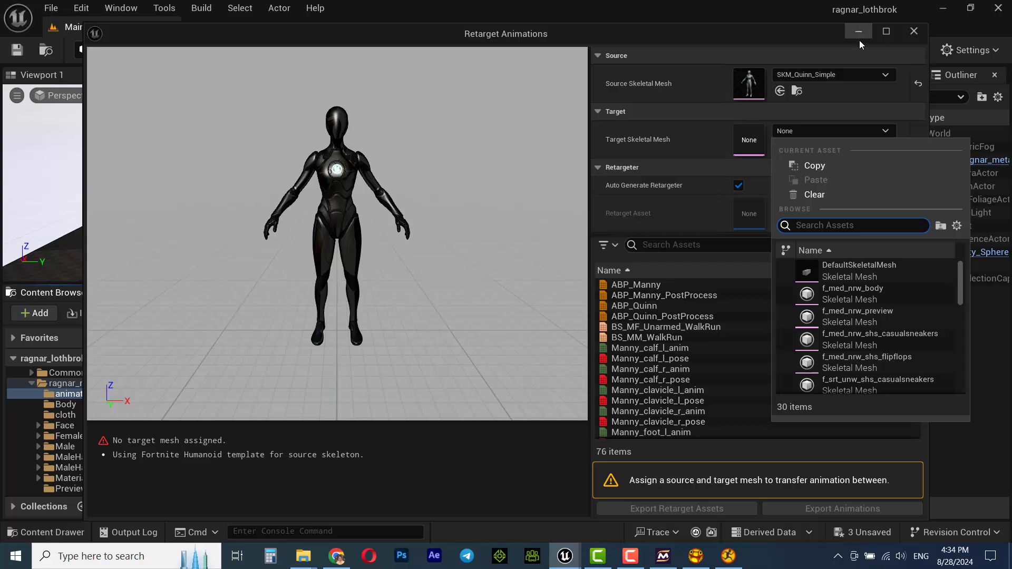
{"action": "left_click", "coordinate": [913, 32]}
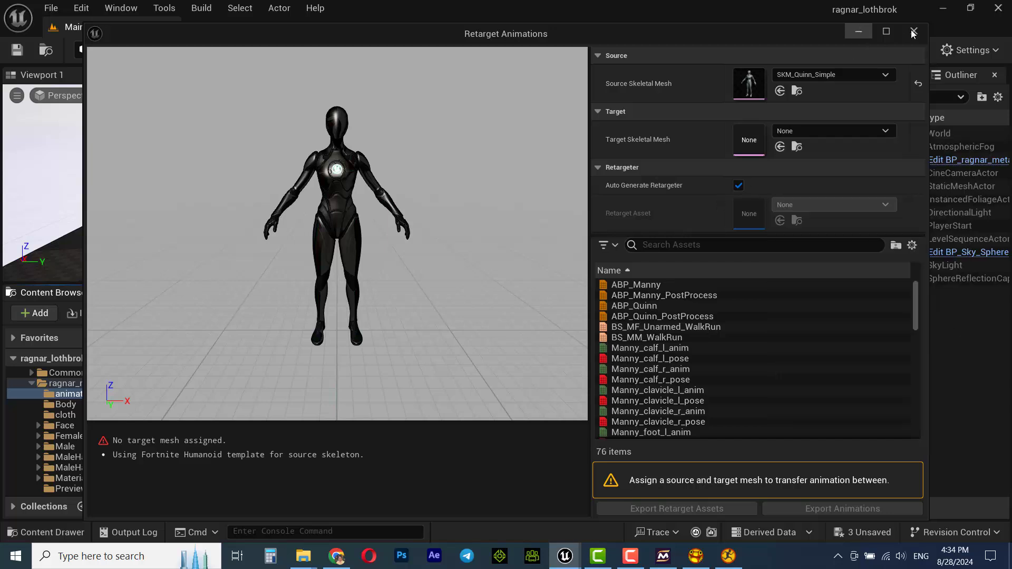
{"action": "left_click", "coordinate": [846, 132]}
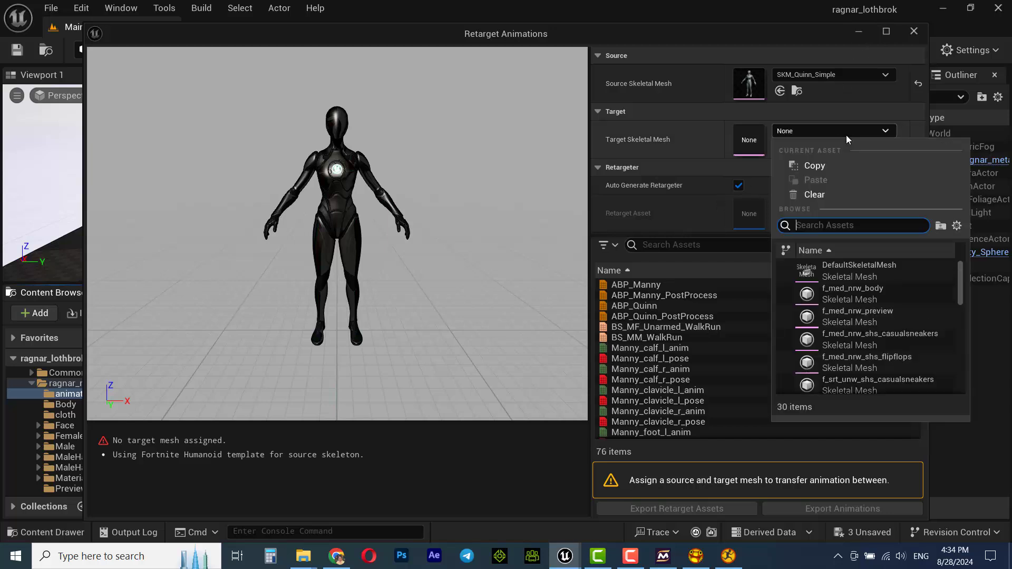
{"action": "left_click", "coordinate": [857, 32]}
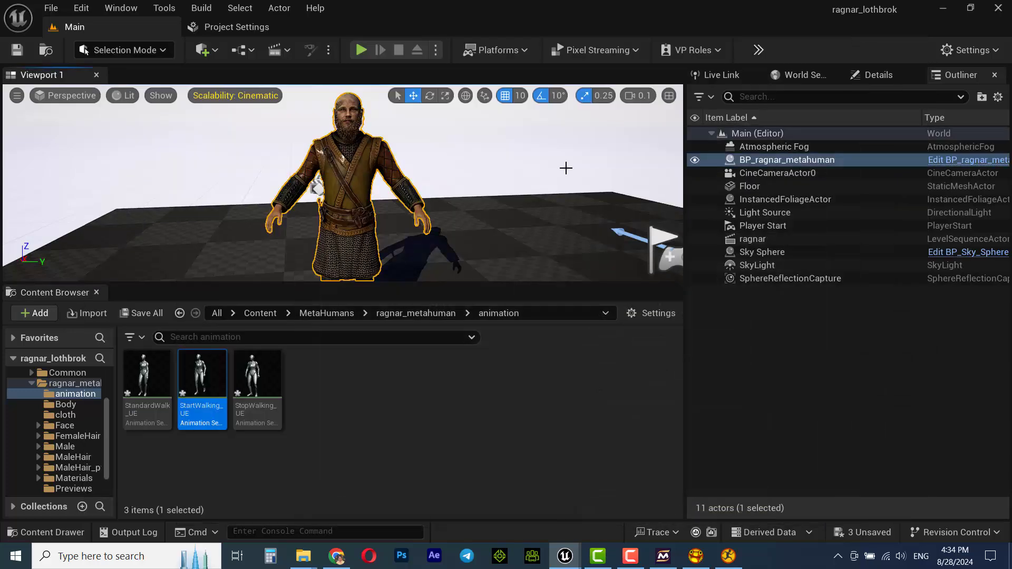
Step: Open the BP_ragnar_metahuman blueprint, check which skeletal mesh its Body component uses, and minimize the blueprint editor
{"action": "left_click", "coordinate": [980, 165]}
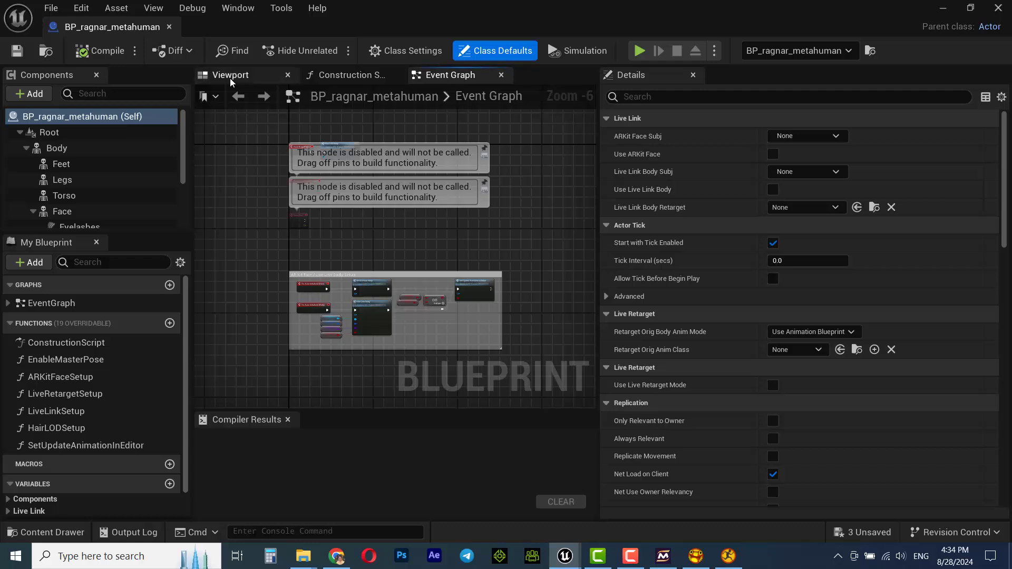
{"action": "left_click", "coordinate": [230, 77]}
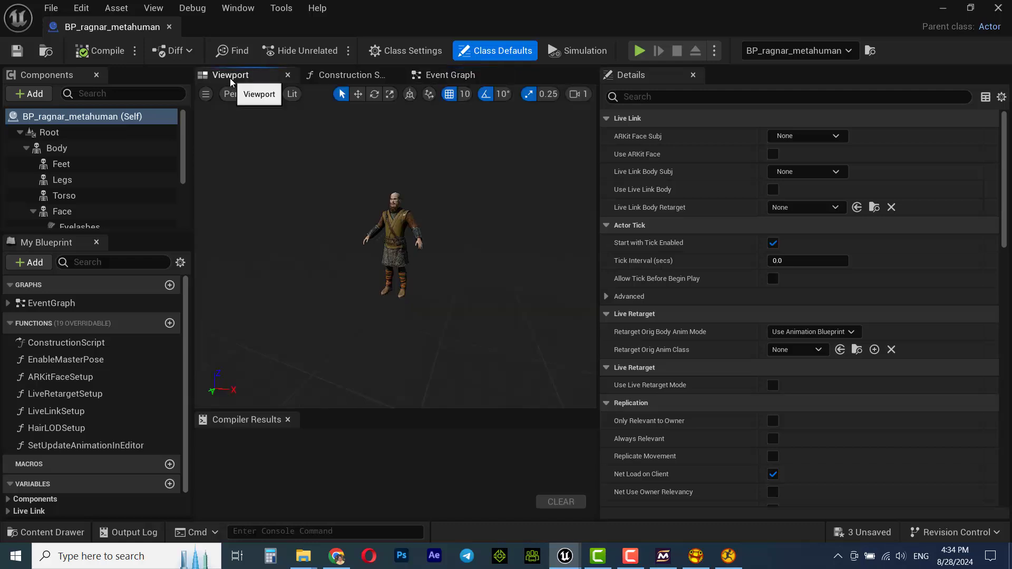
{"action": "left_click", "coordinate": [62, 150]}
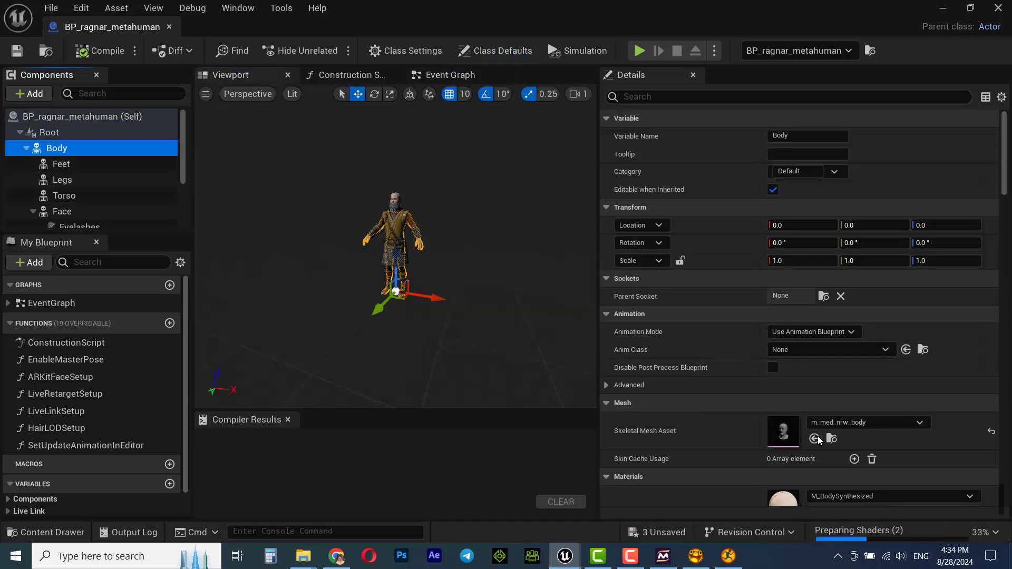
{"action": "scroll", "coordinate": [748, 435], "scroll_direction": "down", "scroll_amount": 1}
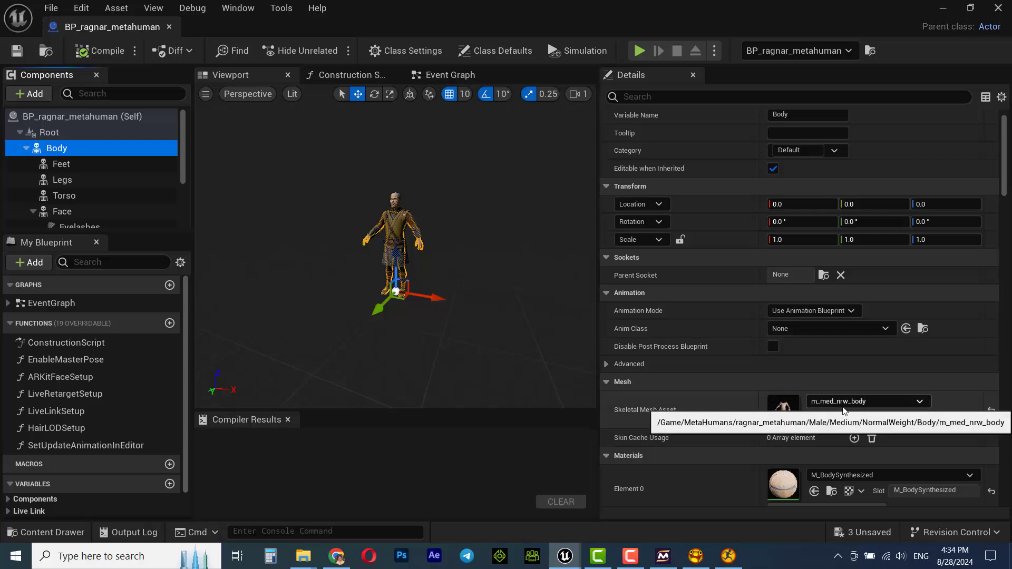
{"action": "left_click", "coordinate": [942, 9]}
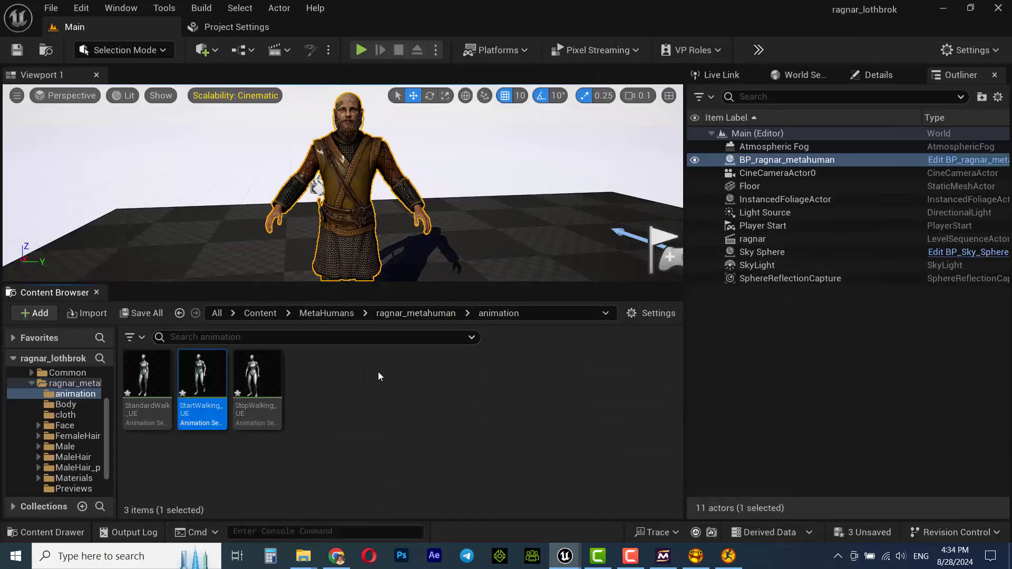
Step: Return to the Retarget Animations window and set the target skeletal mesh to m_med_nrw_body from the ragnar_metahuman folder
{"action": "mouse_move", "coordinate": [563, 559]}
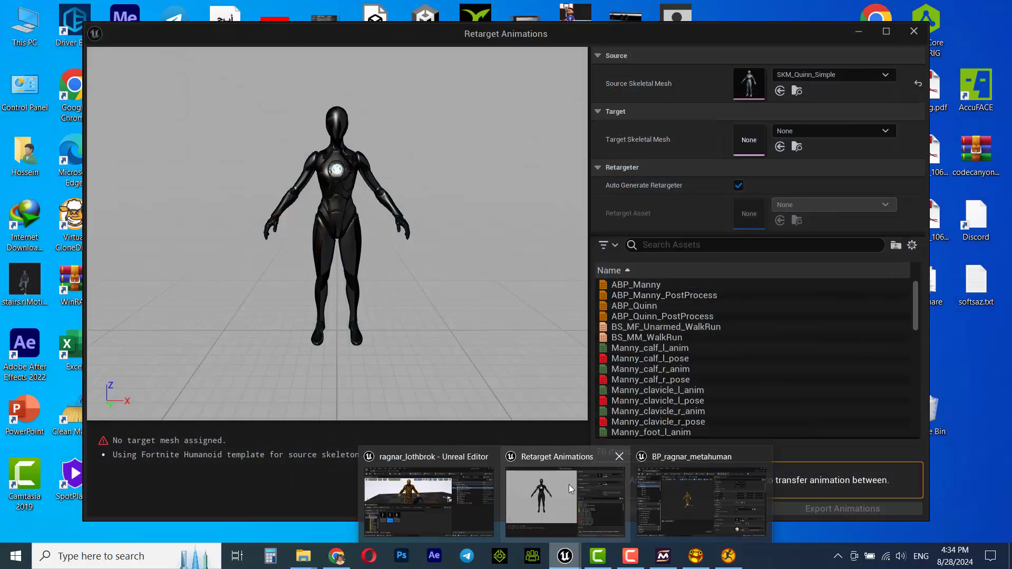
{"action": "left_click", "coordinate": [568, 485]}
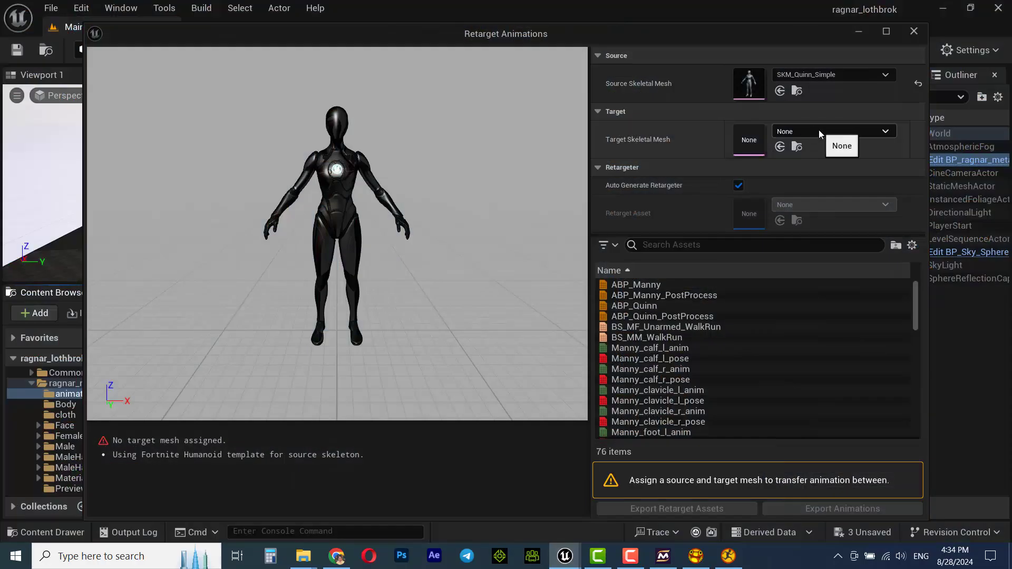
{"action": "left_click", "coordinate": [818, 129]}
{"action": "scroll", "coordinate": [855, 350], "scroll_direction": "down", "scroll_amount": 2}
{"action": "scroll", "coordinate": [873, 353], "scroll_direction": "down", "scroll_amount": 3}
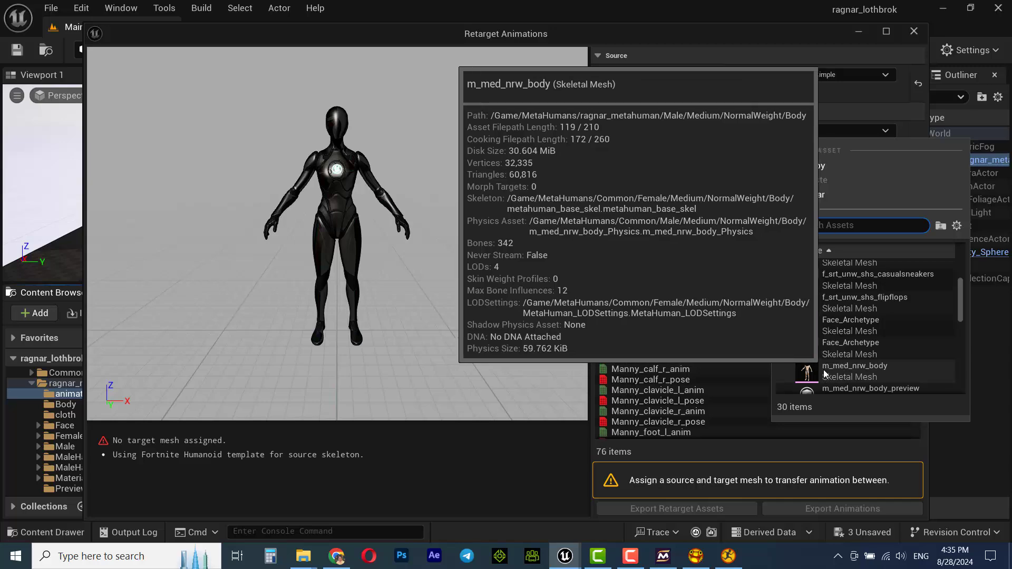
{"action": "left_click", "coordinate": [837, 370]}
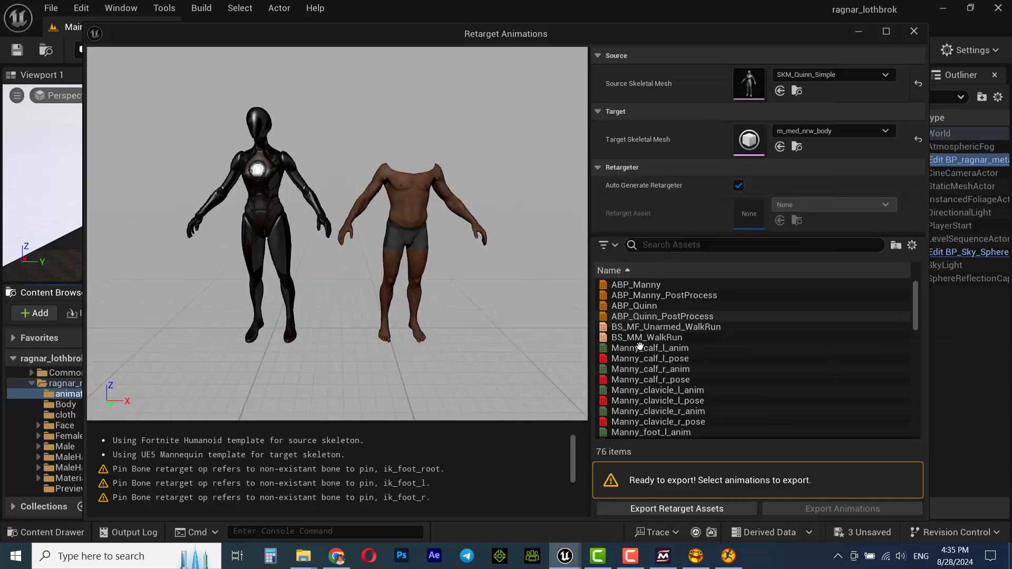
Step: Export the retargeted StartWalking_UE animation to the MetaHumans/ragnar_metahuman/animation folder with the default batch export options
{"action": "scroll", "coordinate": [652, 343], "scroll_direction": "down", "scroll_amount": 12}
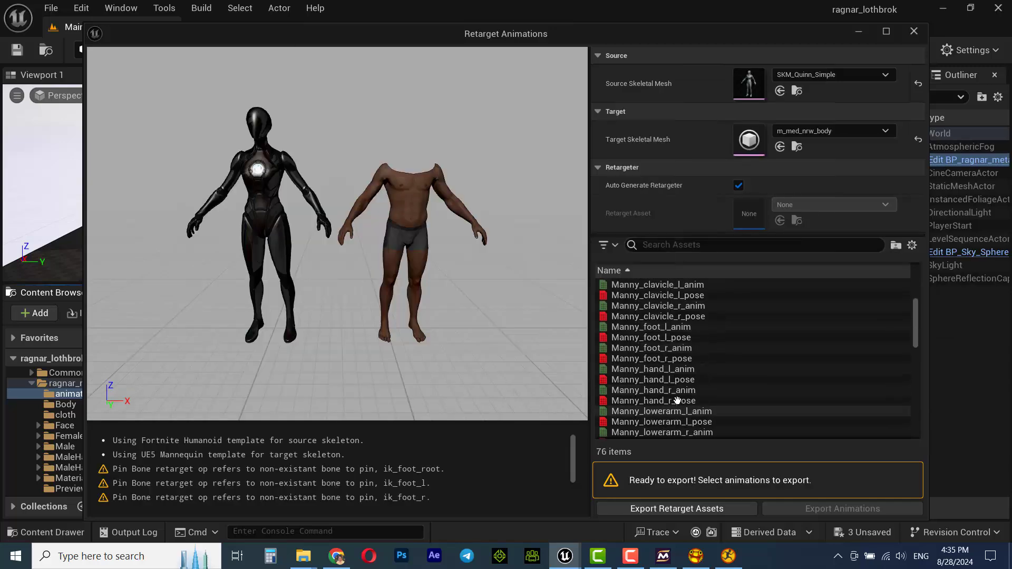
{"action": "scroll", "coordinate": [678, 418], "scroll_direction": "down", "scroll_amount": 8}
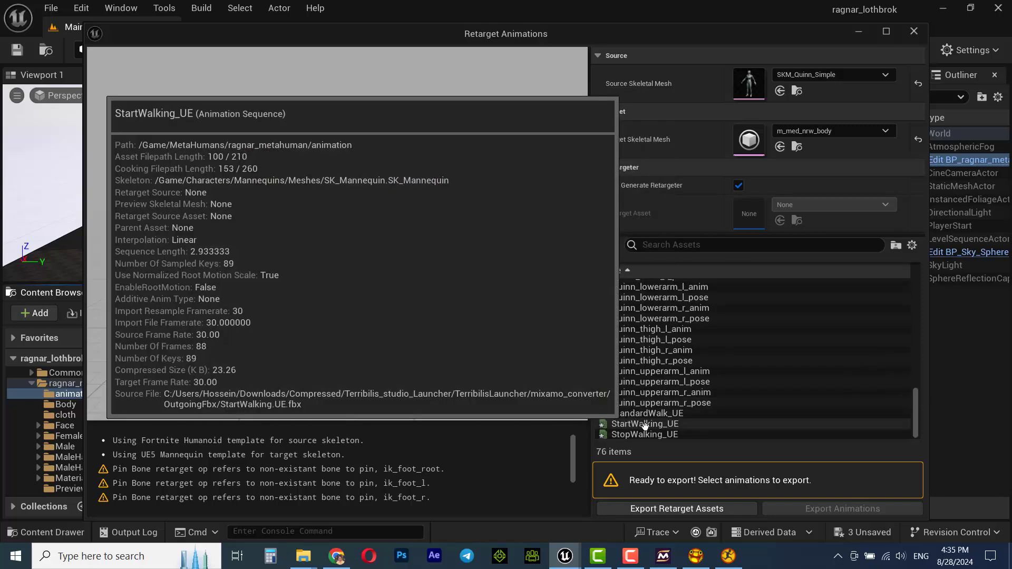
{"action": "left_click", "coordinate": [628, 423]}
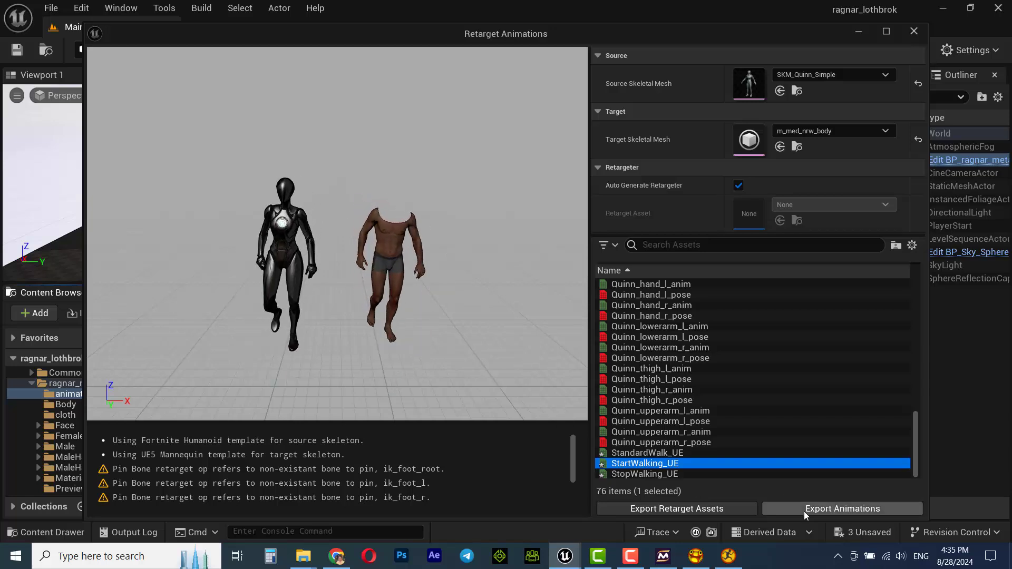
{"action": "left_click", "coordinate": [820, 509]}
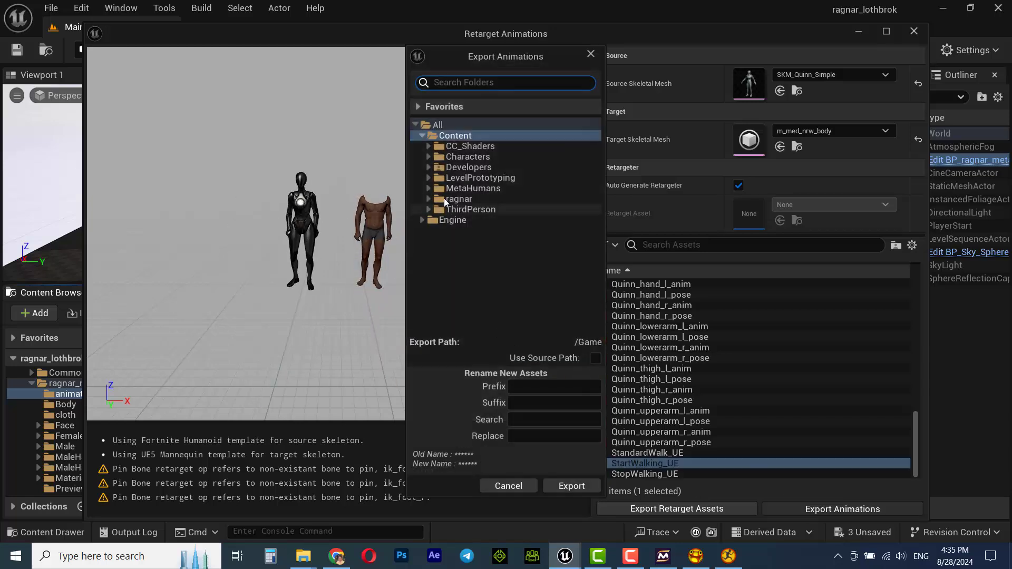
{"action": "left_click", "coordinate": [428, 188]}
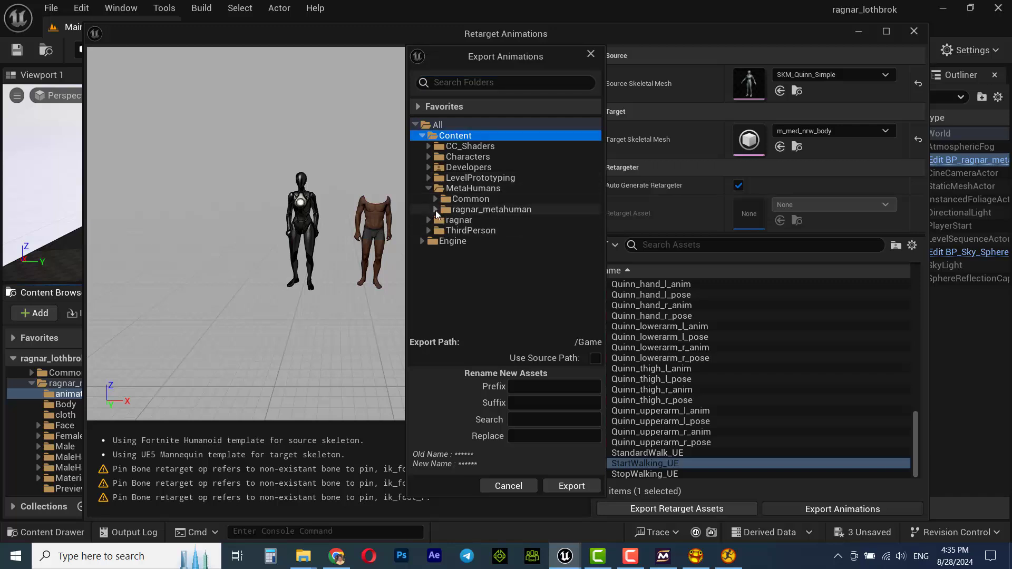
{"action": "left_click", "coordinate": [434, 210]}
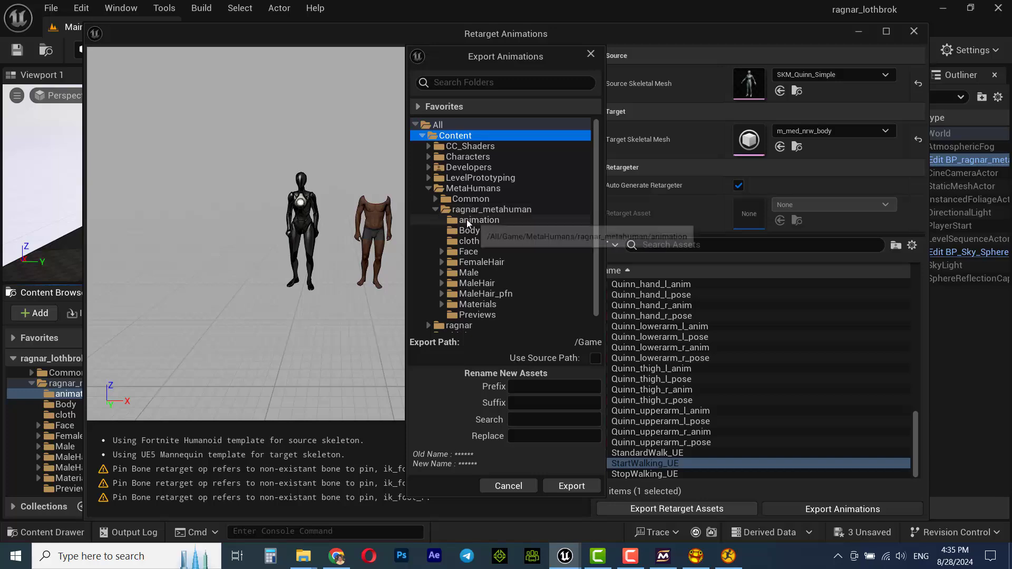
{"action": "left_click", "coordinate": [446, 219]}
{"action": "left_click", "coordinate": [577, 488]}
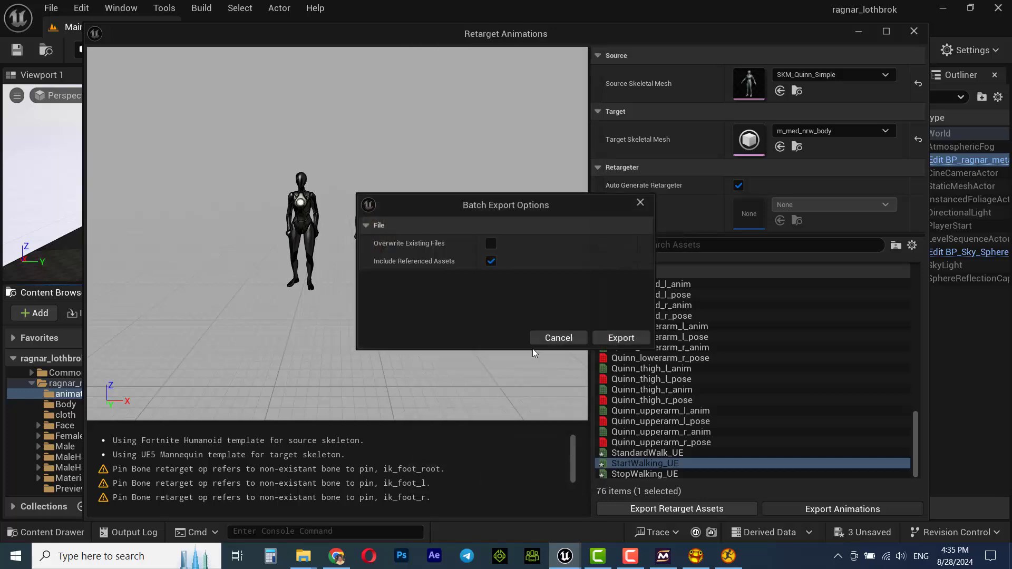
{"action": "left_click", "coordinate": [620, 337]}
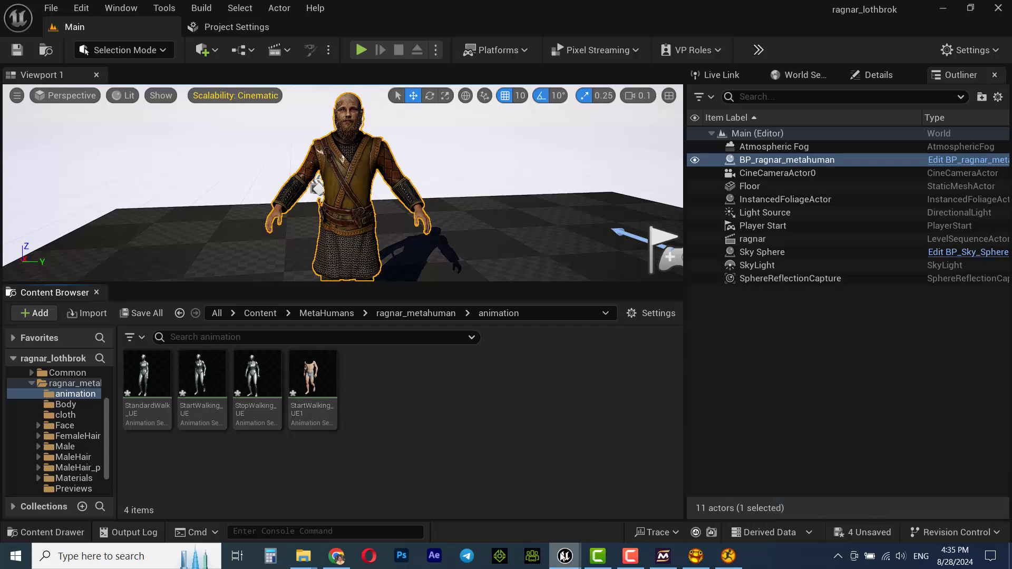
Step: Return to the Retarget Animations window and export the retargeted StopWalking_UE animation to the same animation folder
{"action": "mouse_move", "coordinate": [572, 556]}
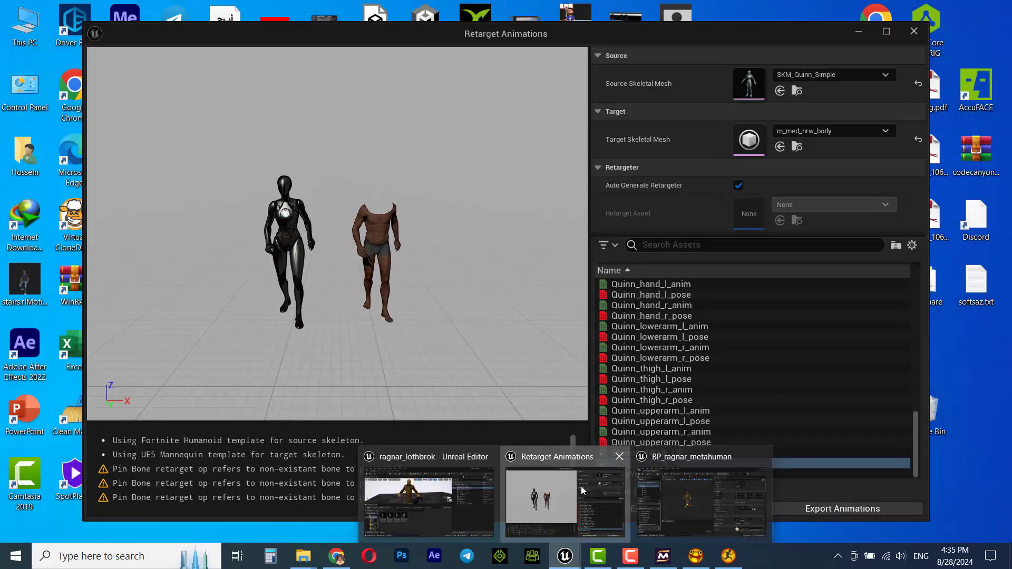
{"action": "left_click", "coordinate": [581, 486]}
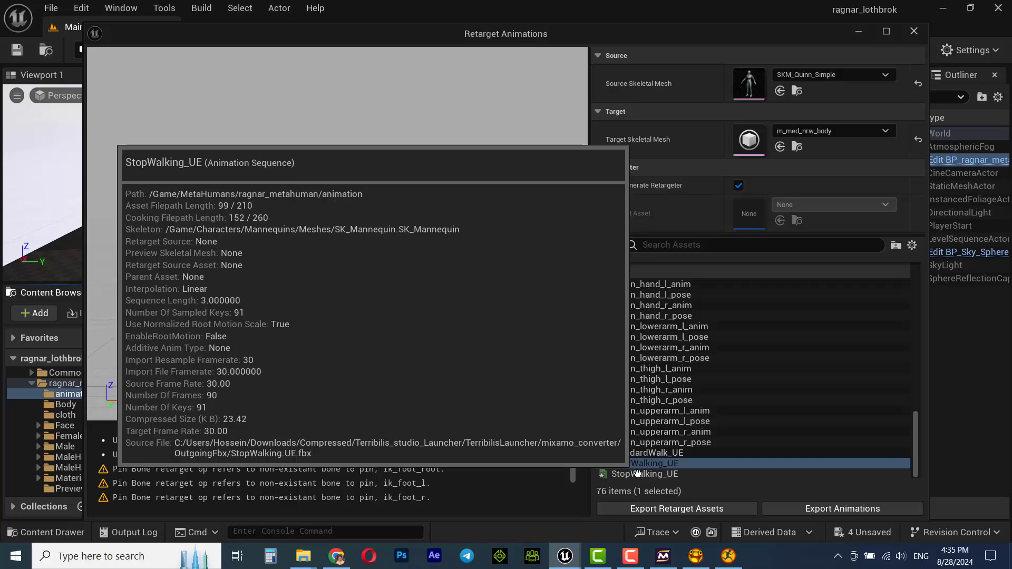
{"action": "left_click", "coordinate": [644, 474]}
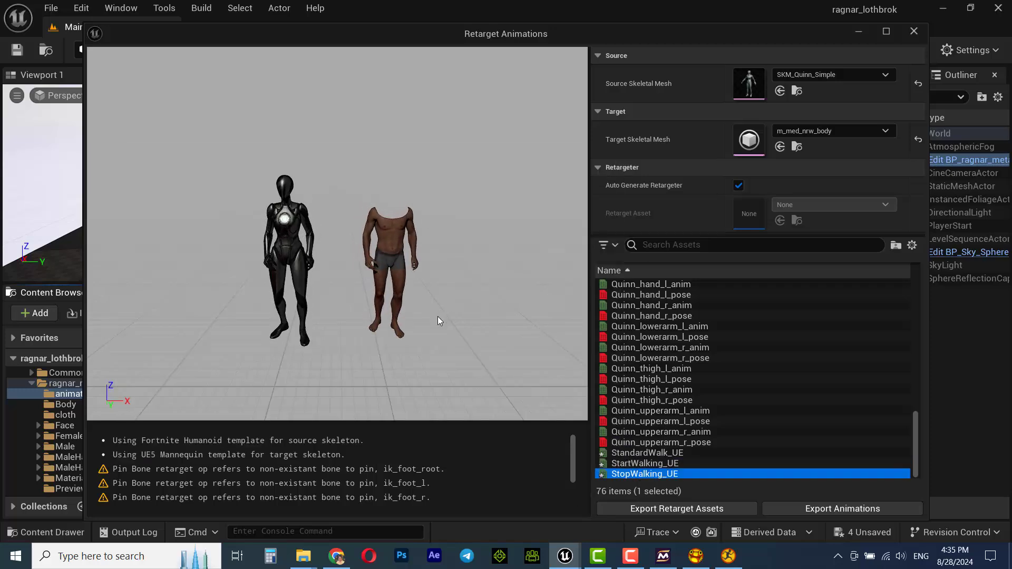
{"action": "left_click", "coordinate": [841, 508]}
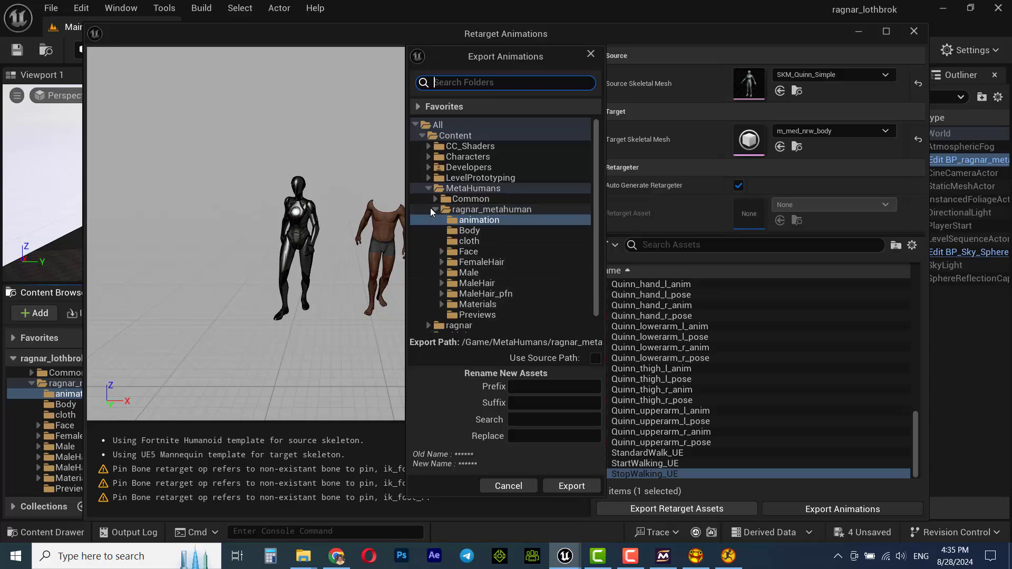
{"action": "left_click", "coordinate": [571, 486]}
{"action": "left_click", "coordinate": [614, 338]}
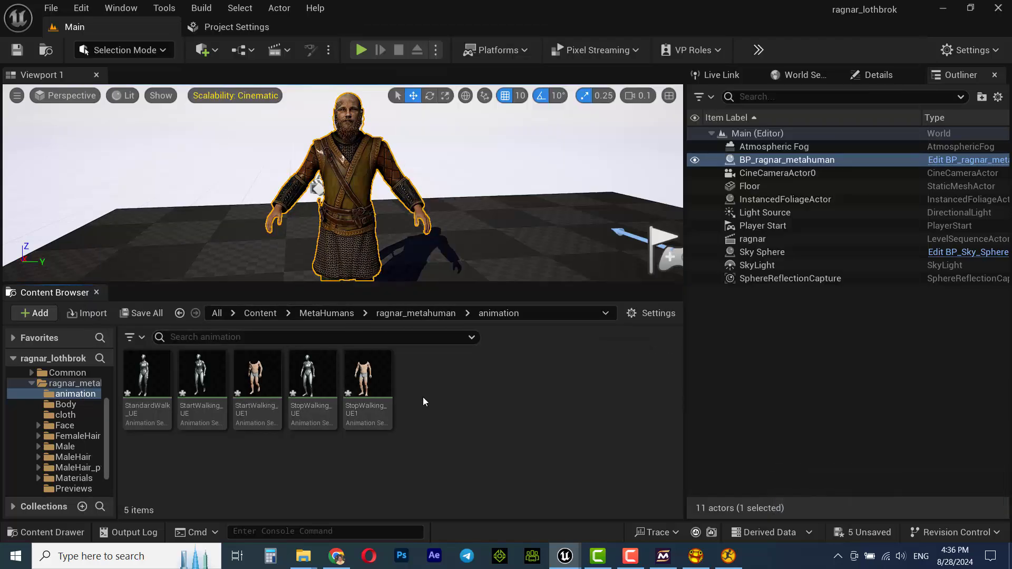
Step: Reopen the Retarget Animations window and export the retargeted StandardWalk_UE animation to the ragnar_metahuman animation folder
{"action": "mouse_move", "coordinate": [328, 418]}
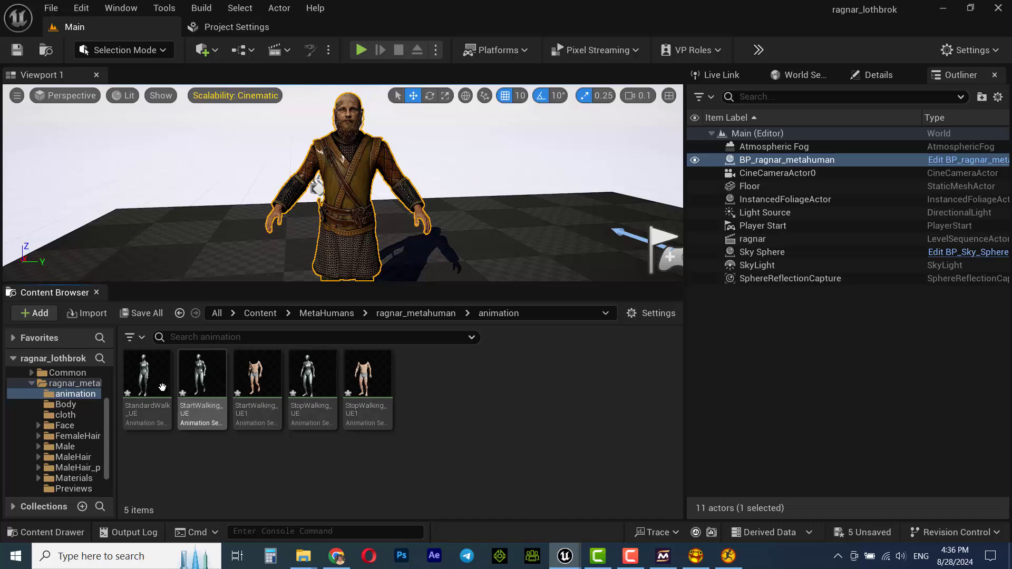
{"action": "mouse_move", "coordinate": [565, 561]}
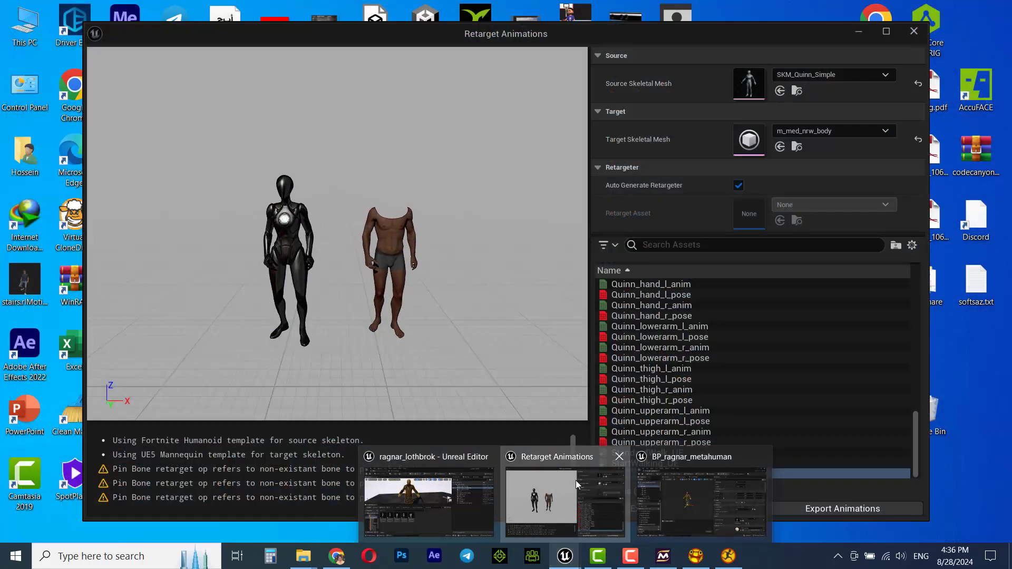
{"action": "left_click", "coordinate": [577, 484]}
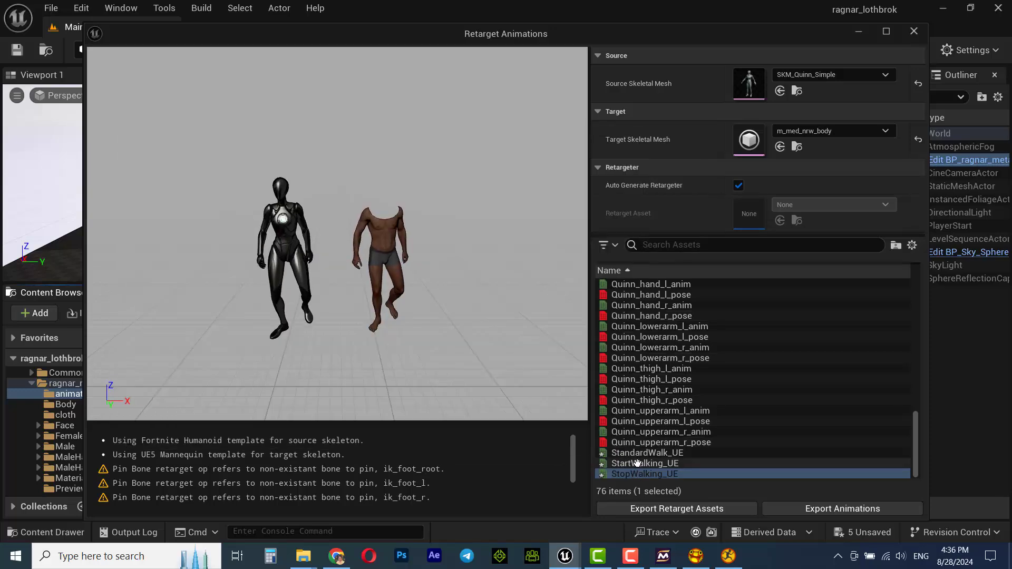
{"action": "left_click", "coordinate": [681, 454]}
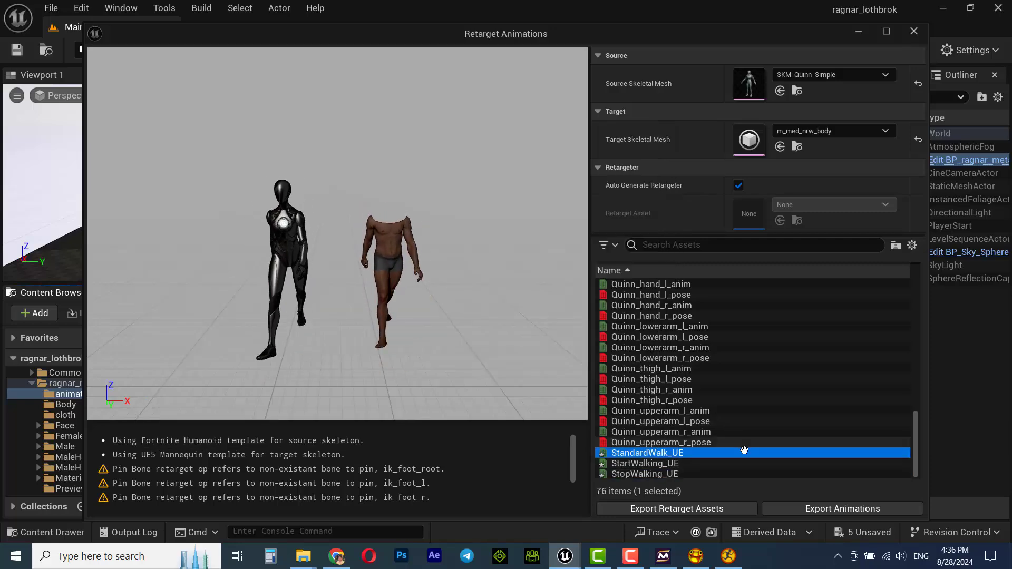
{"action": "left_click", "coordinate": [827, 508]}
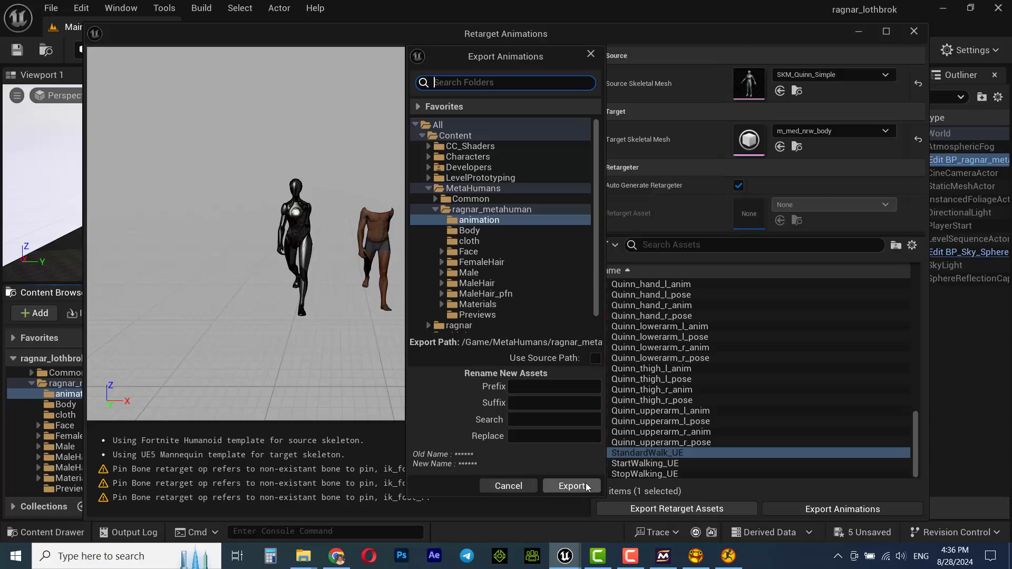
{"action": "left_click", "coordinate": [586, 486]}
{"action": "left_click", "coordinate": [628, 341]}
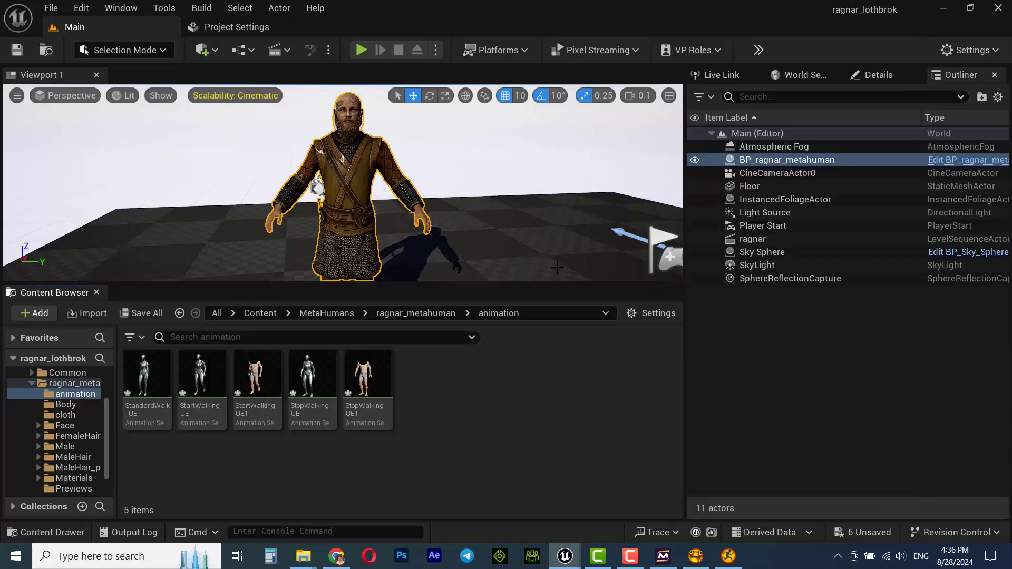
Step: Force-delete the original StopWalking_UE, StartWalking_UE and StandardWalk_UE mannequin animations, and save all modified assets
{"action": "left_click", "coordinate": [369, 377]}
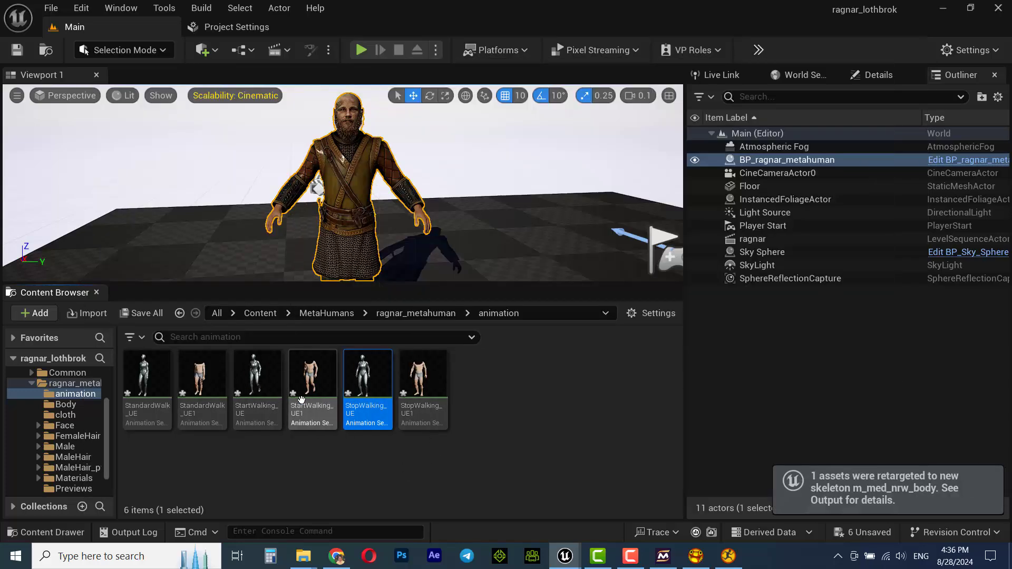
{"action": "left_click", "coordinate": [256, 375], "text": "ctrl"}
{"action": "left_click", "coordinate": [146, 379], "text": "ctrl"}
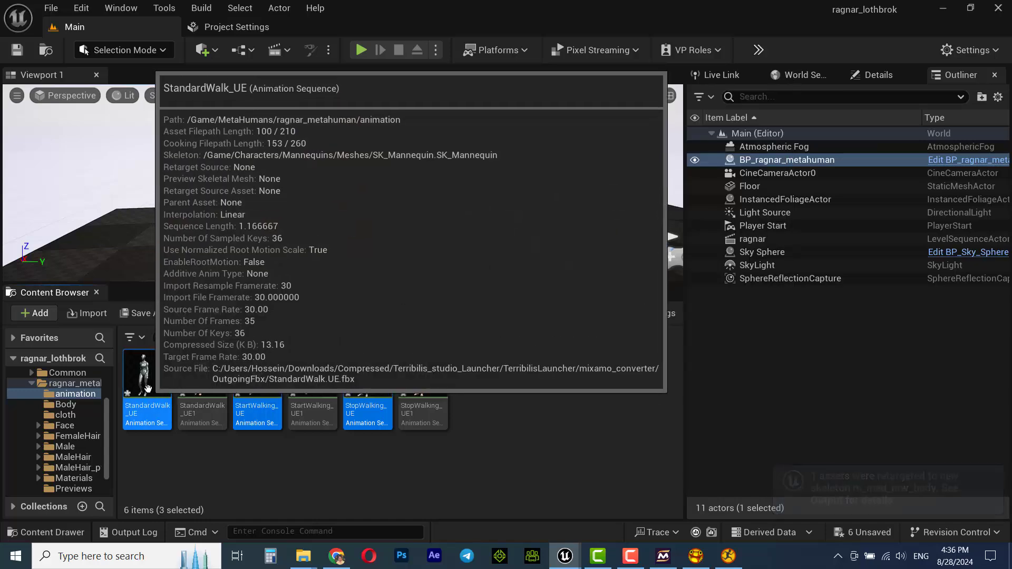
{"action": "right_click", "coordinate": [137, 375]}
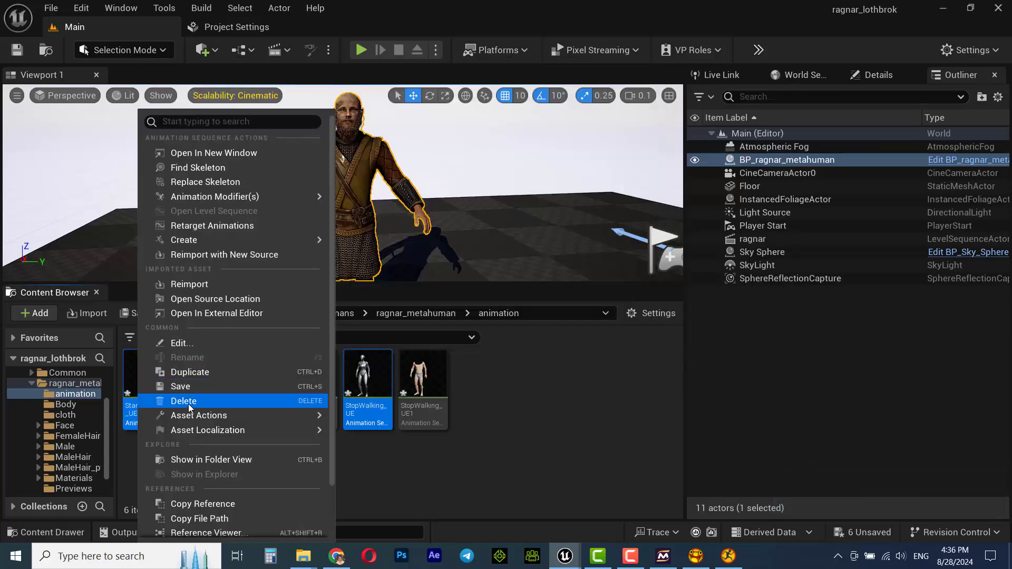
{"action": "left_click", "coordinate": [212, 401]}
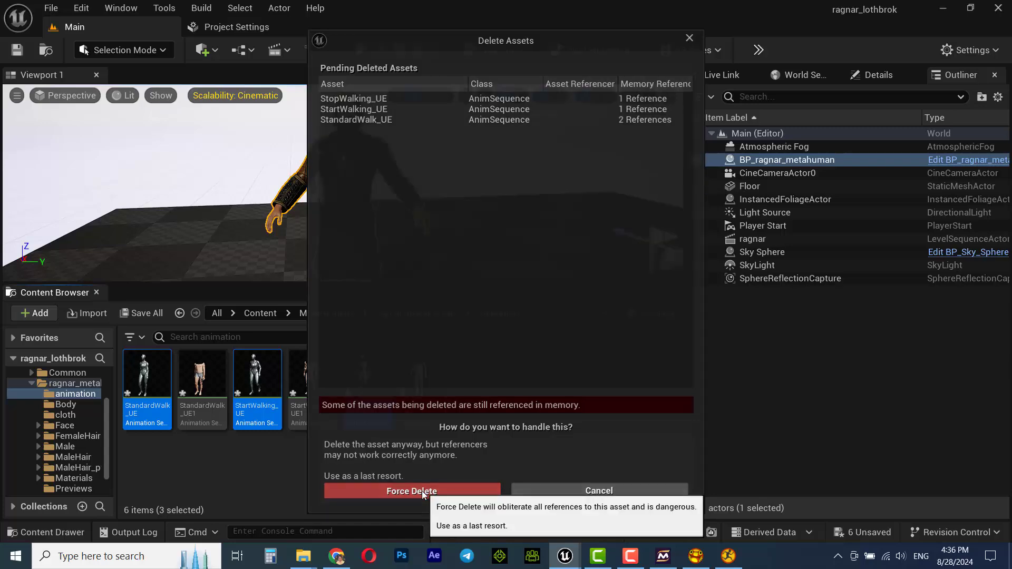
{"action": "left_click", "coordinate": [422, 491]}
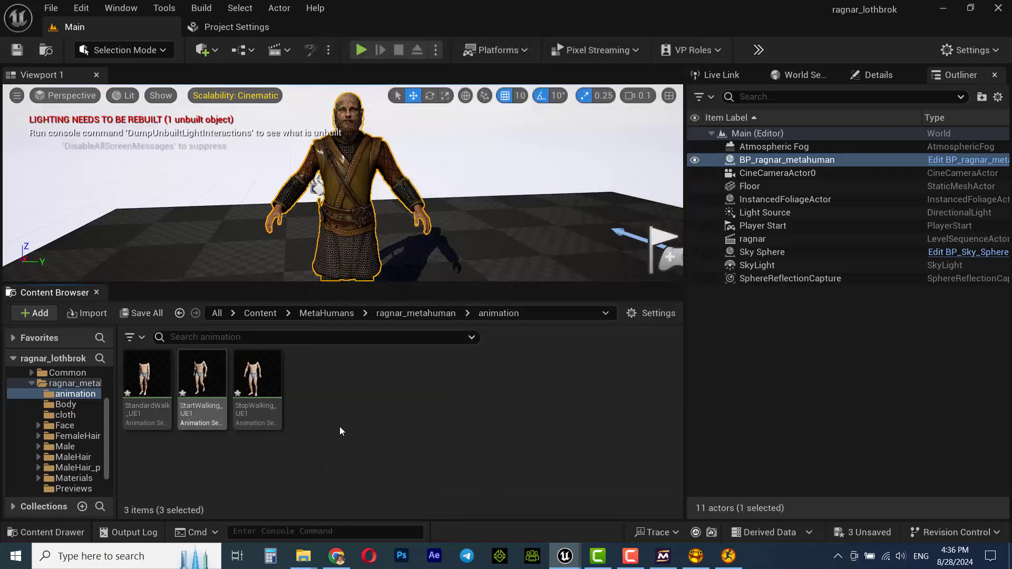
{"action": "left_click", "coordinate": [141, 313]}
{"action": "left_click", "coordinate": [644, 426]}
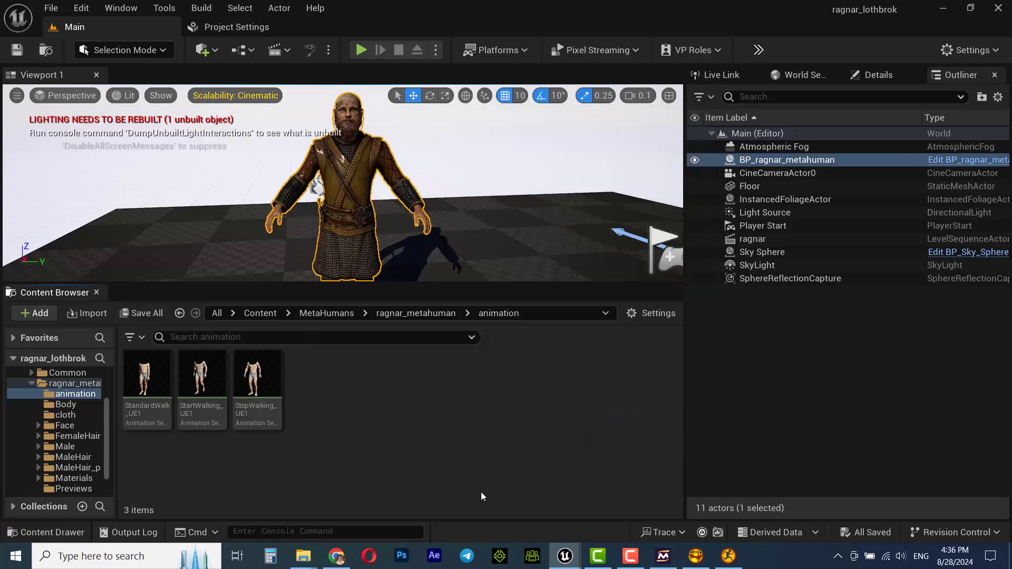
Step: Add a new level sequence to the level and save it in the Content folder as test_walk_animation
{"action": "left_click", "coordinate": [287, 48]}
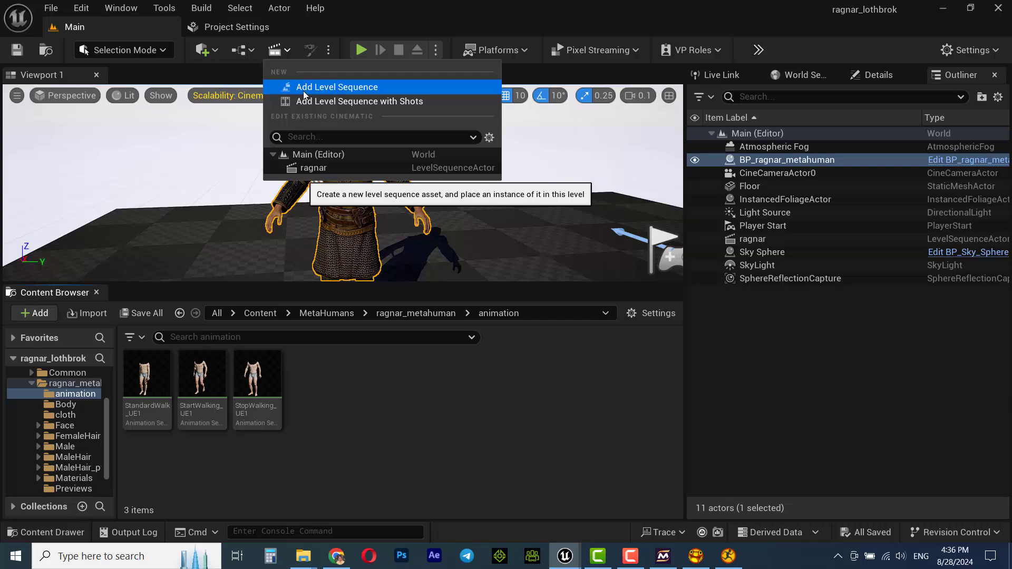
{"action": "left_click", "coordinate": [338, 89]}
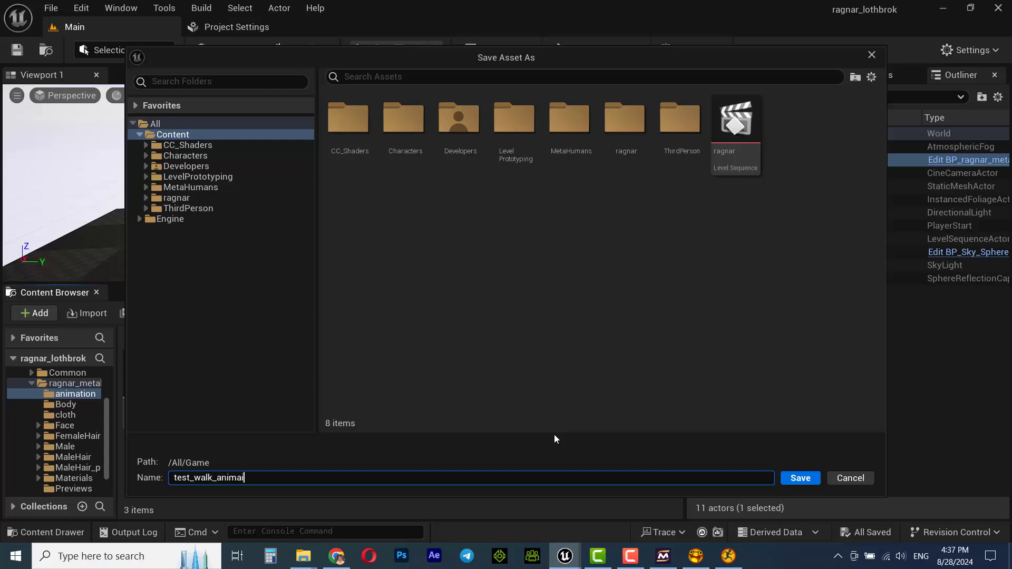
{"action": "type", "text": "on"}
{"action": "key", "text": "Return"}
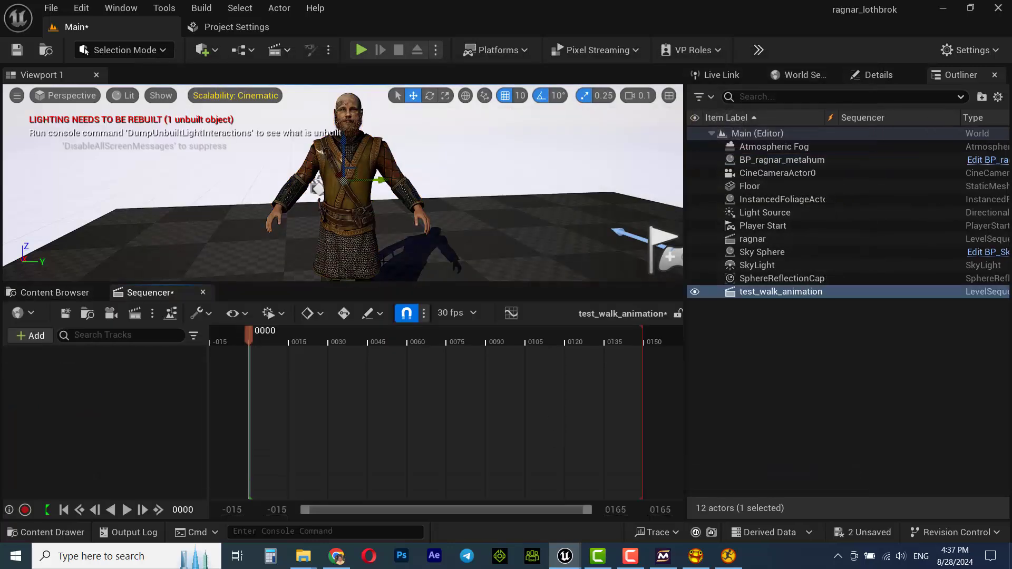
Step: Add BP_ragnar_metahuman to the sequence and delete the control rig tracks under its Body and Face
{"action": "left_click", "coordinate": [363, 162]}
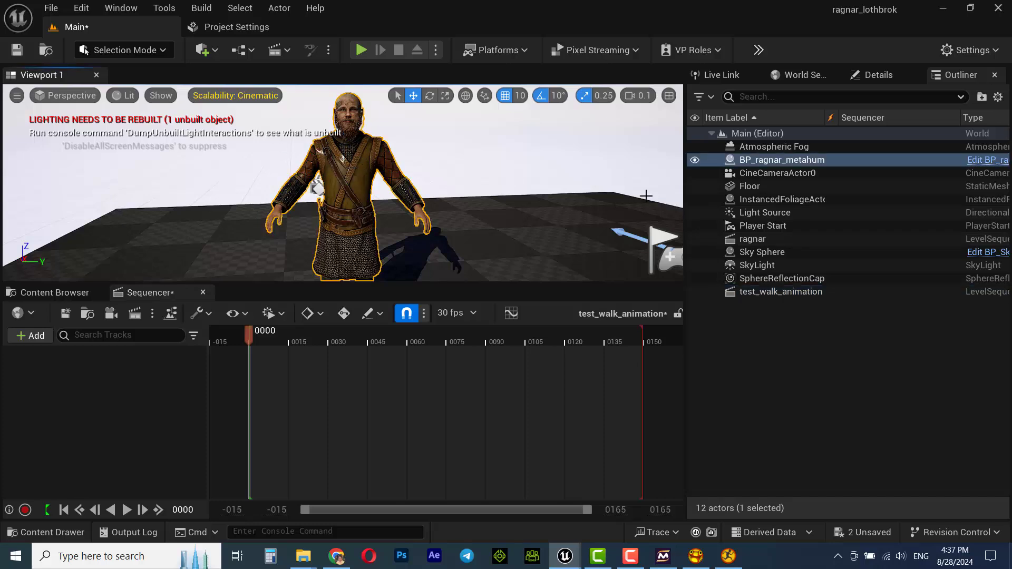
{"action": "left_click_drag", "start_coordinate": [778, 163], "coordinate": [89, 389]}
{"action": "key", "text": "Delete"}
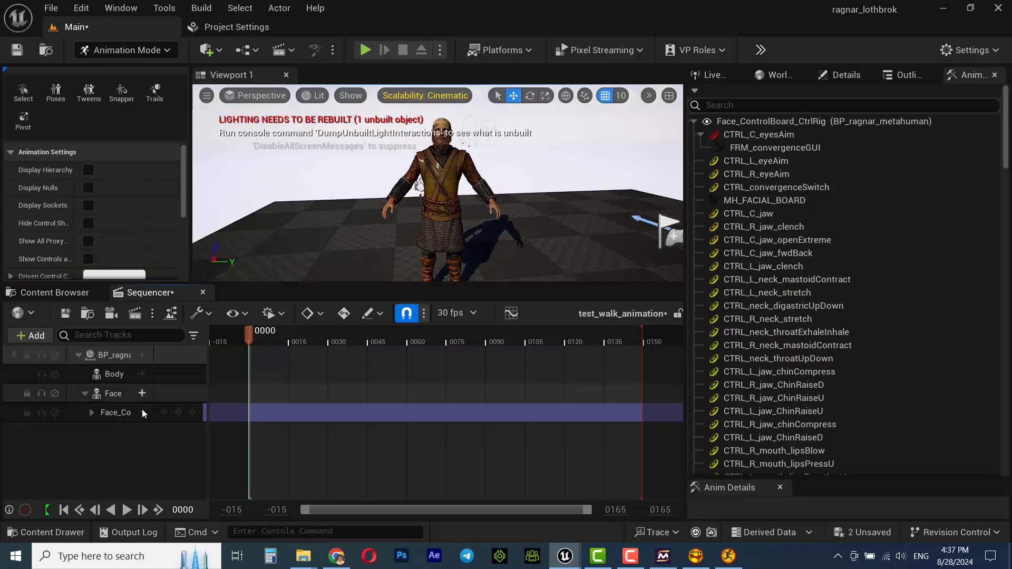
{"action": "left_click", "coordinate": [124, 413]}
{"action": "key", "text": "Delete"}
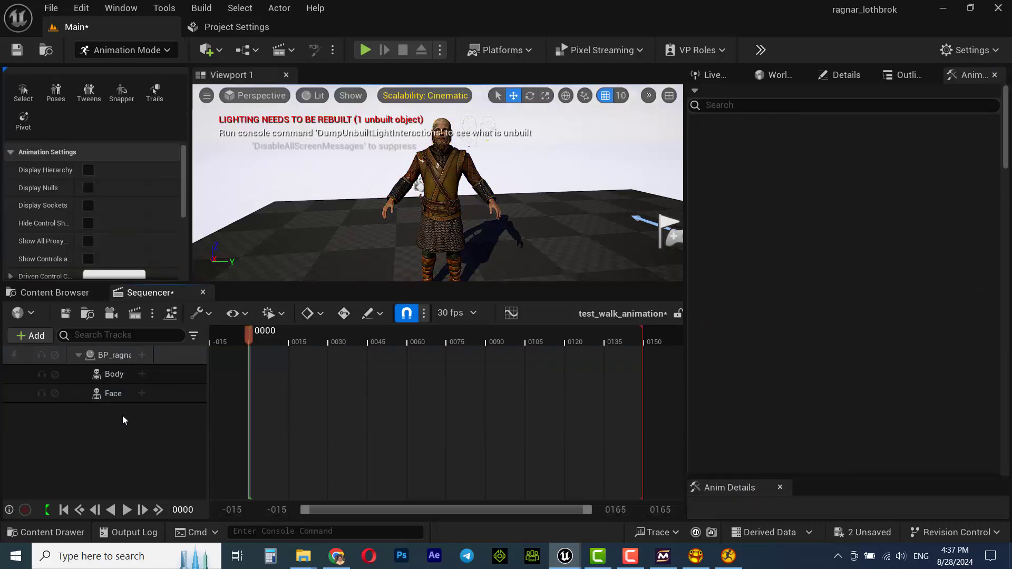
Step: Add the StartWalking_UE1 animation to the Body track and scrub the playhead through it to frame 87
{"action": "left_click", "coordinate": [141, 378]}
{"action": "mouse_move", "coordinate": [250, 153]}
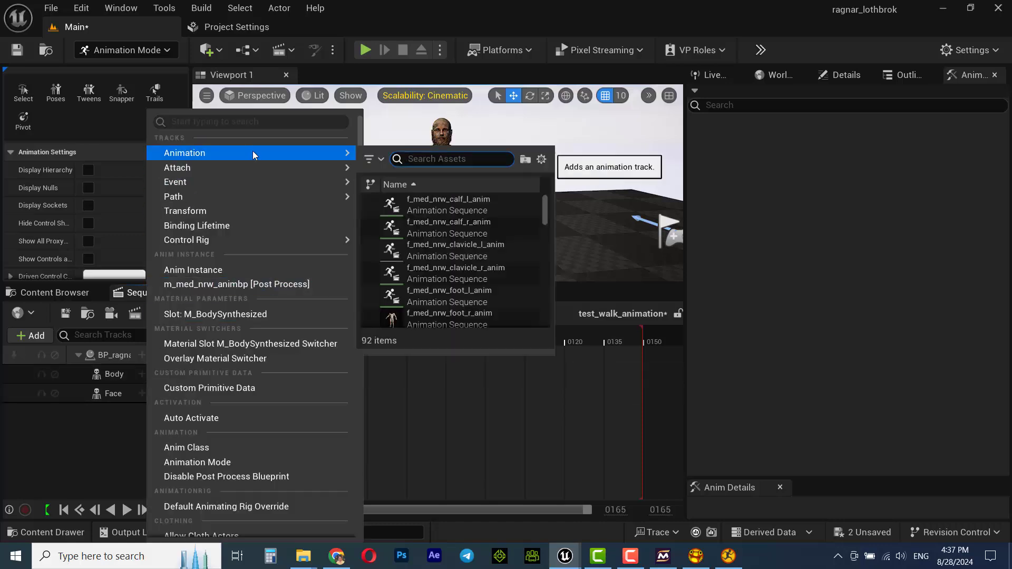
{"action": "type", "text": "sta"}
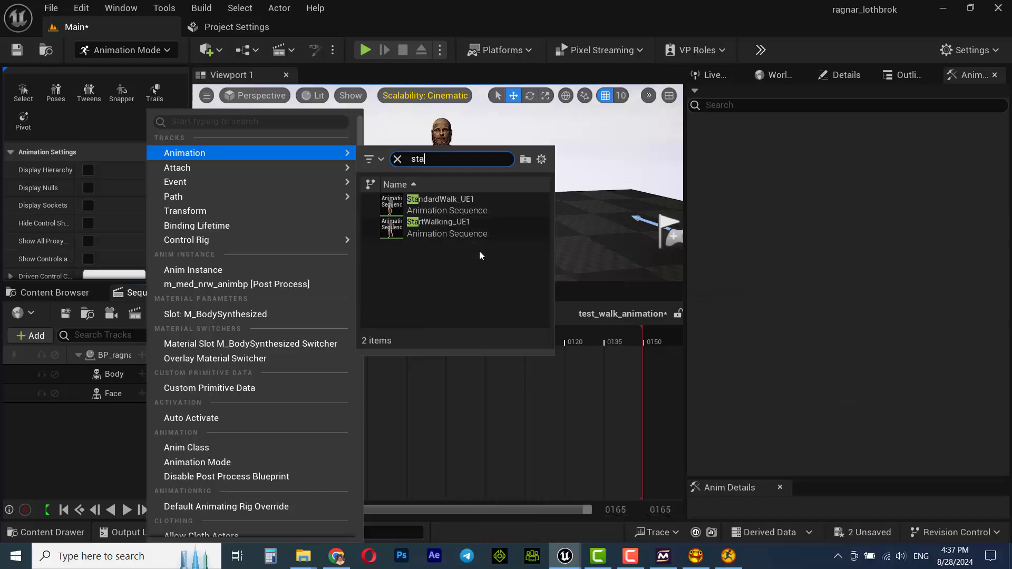
{"action": "left_click", "coordinate": [438, 226]}
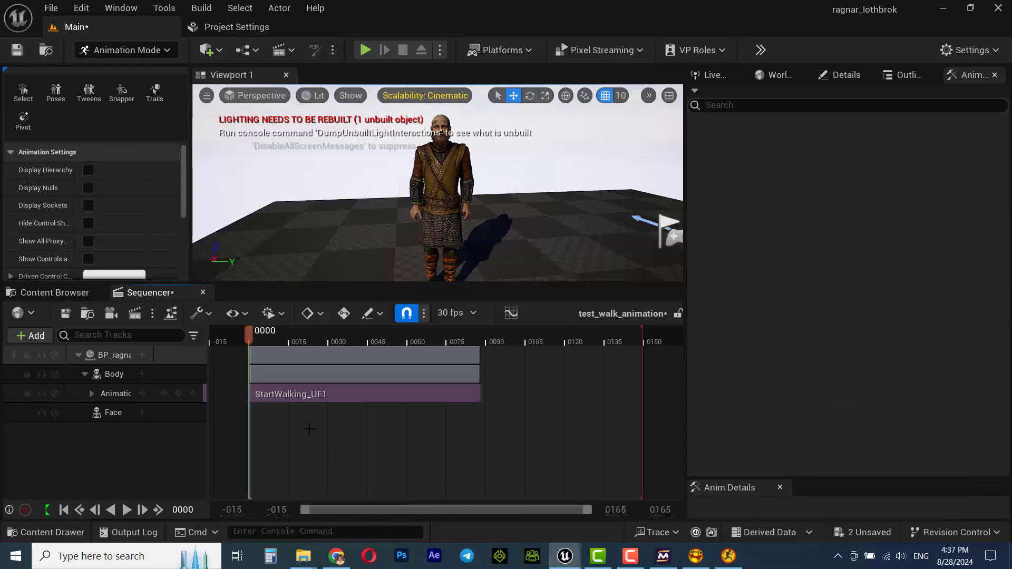
{"action": "left_click_drag", "start_coordinate": [265, 336], "coordinate": [426, 349]}
{"action": "left_click_drag", "start_coordinate": [443, 345], "coordinate": [480, 349]}
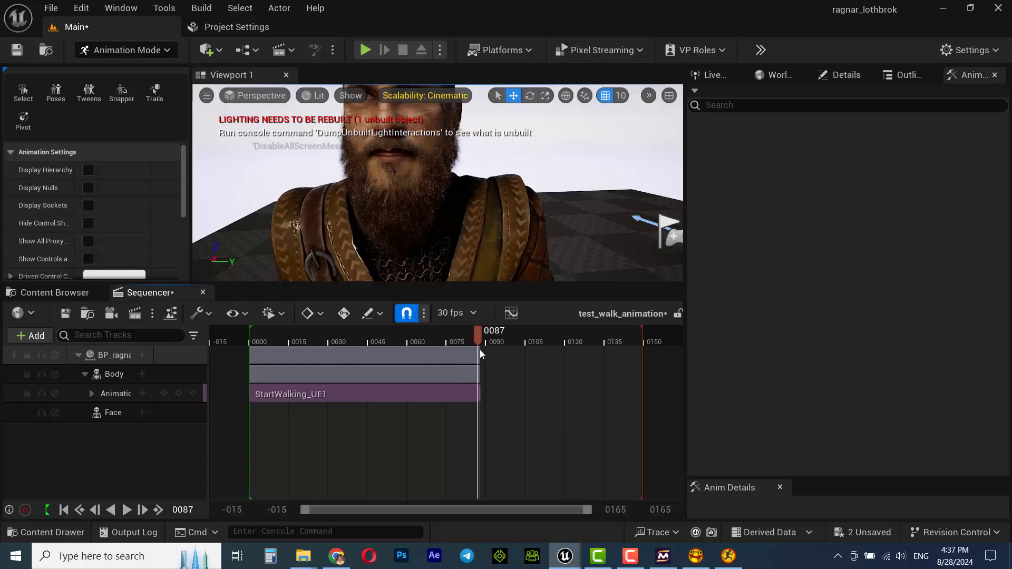
Step: Add the StopWalking_UE1 animation to the Body's animation track, following the StartWalking_UE1 clip
{"action": "left_click", "coordinate": [142, 393]}
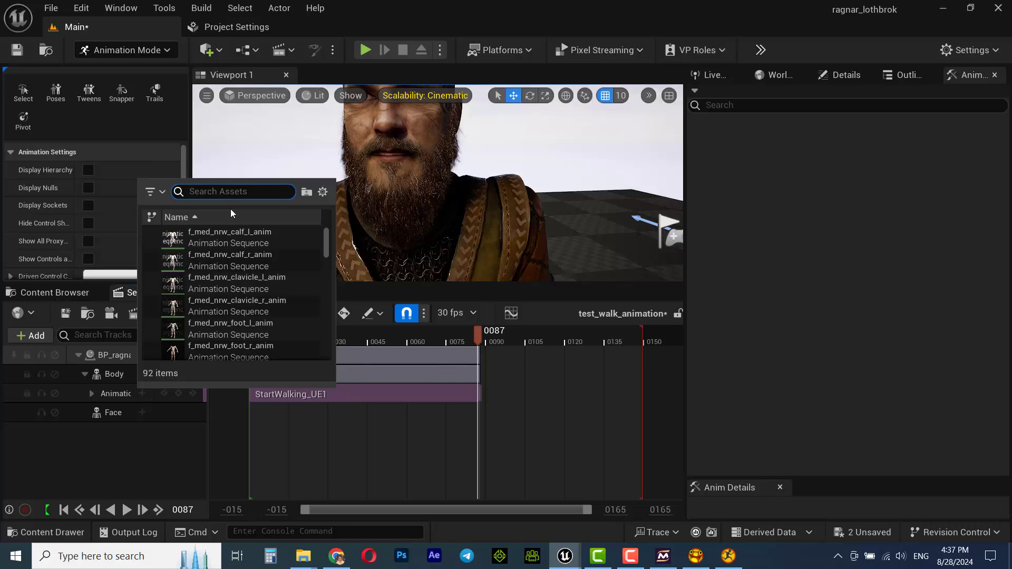
{"action": "type", "text": "sto"}
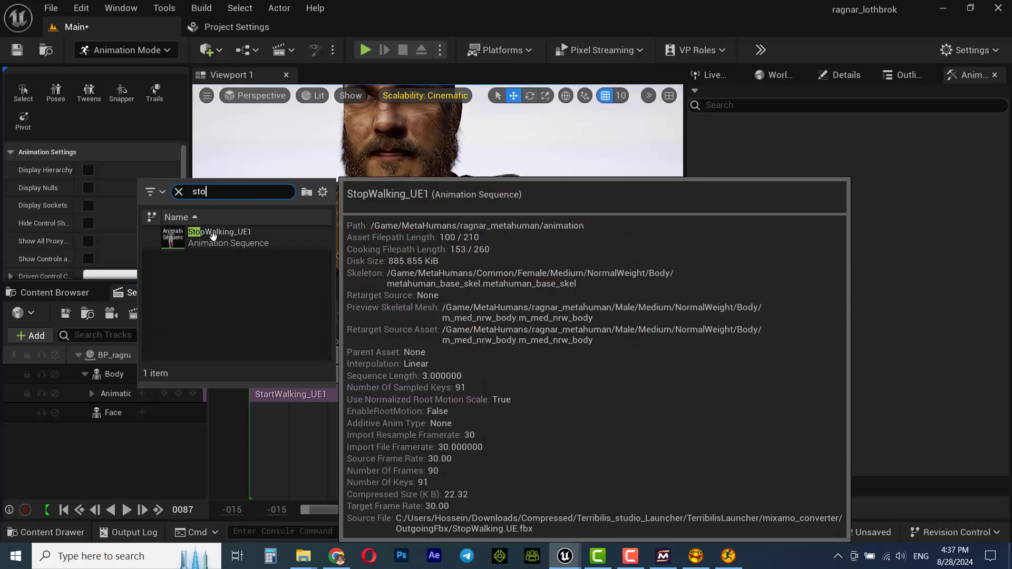
{"action": "left_click", "coordinate": [235, 231]}
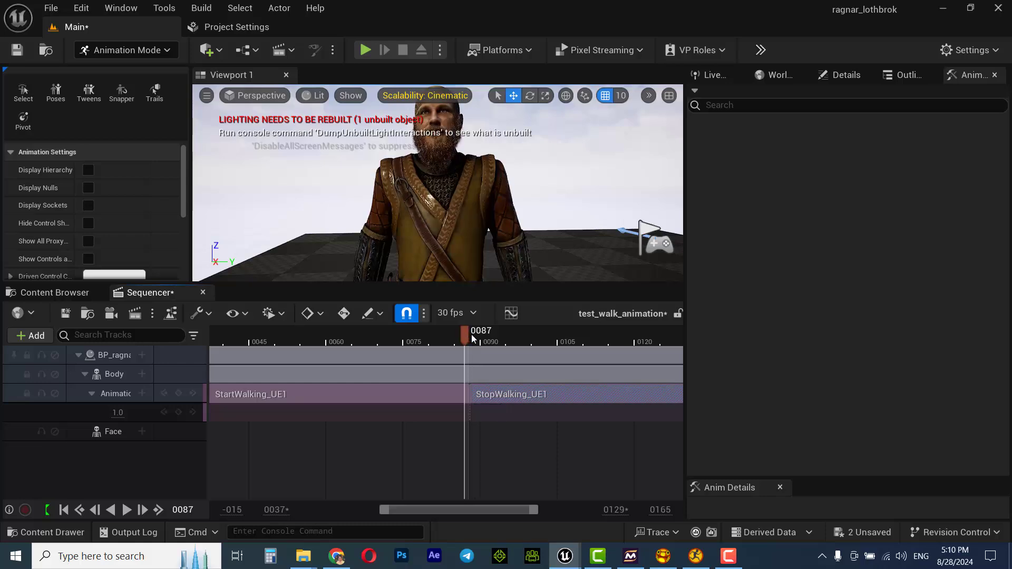
Step: Scrub the playhead back and forth across the junction of StartWalking_UE1 and StopWalking_UE1 to examine the character's position change
{"action": "left_click_drag", "start_coordinate": [472, 335], "coordinate": [470, 335]}
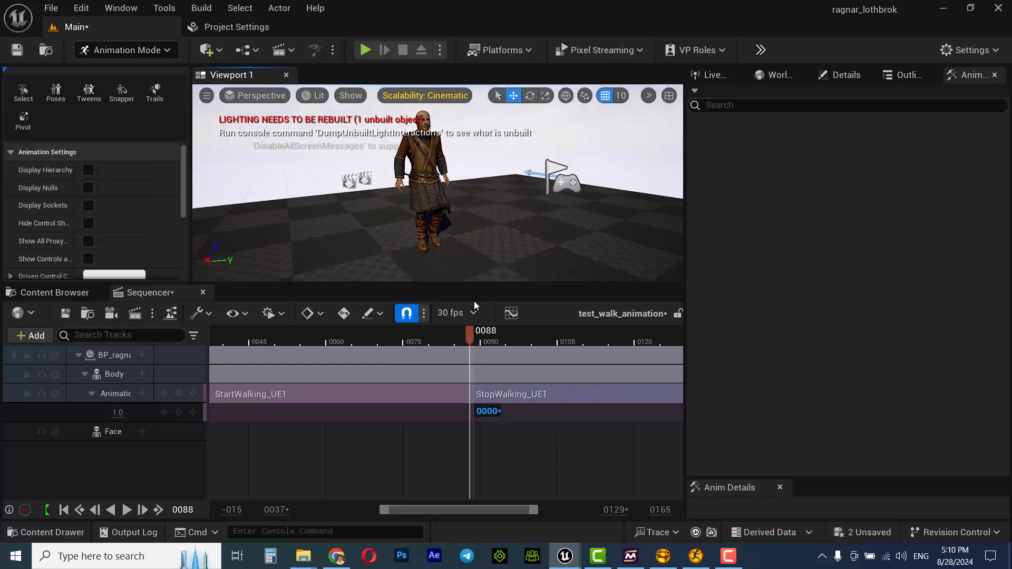
{"action": "mouse_move", "coordinate": [473, 340]}
{"action": "left_mouse_down"}
{"action": "mouse_move", "coordinate": [487, 340]}
{"action": "mouse_move", "coordinate": [195, 341]}
{"action": "left_mouse_up"}
{"action": "left_click_drag", "start_coordinate": [416, 515], "coordinate": [341, 509]}
{"action": "left_click_drag", "start_coordinate": [298, 339], "coordinate": [594, 341]}
{"action": "left_click_drag", "start_coordinate": [457, 510], "coordinate": [585, 510]}
{"action": "left_click_drag", "start_coordinate": [443, 333], "coordinate": [486, 344]}
{"action": "scroll", "coordinate": [538, 440], "scroll_direction": "up", "scroll_amount": 2, "text": "ctrl"}
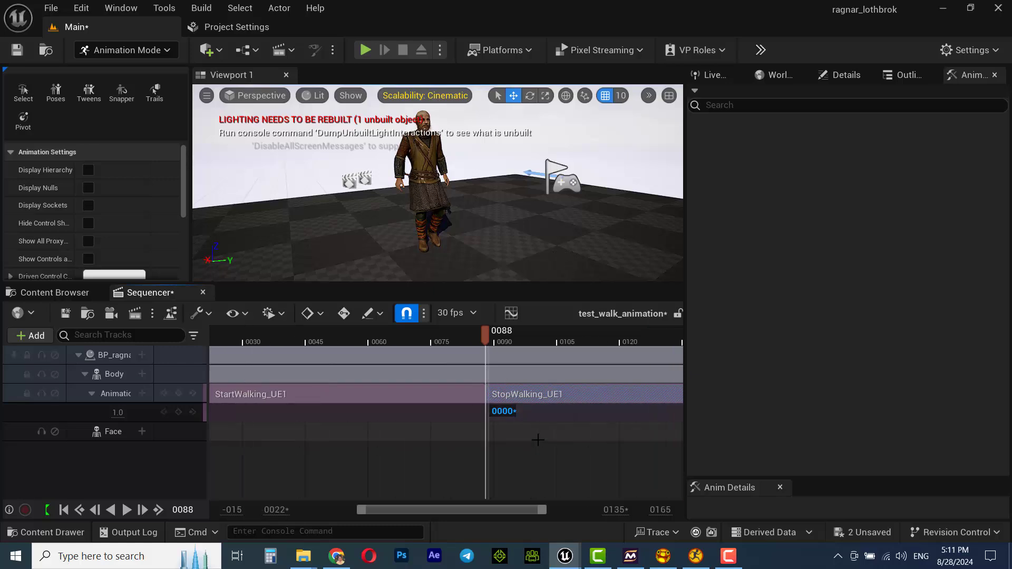
{"action": "scroll", "coordinate": [537, 439], "scroll_direction": "up", "scroll_amount": 3, "text": "ctrl"}
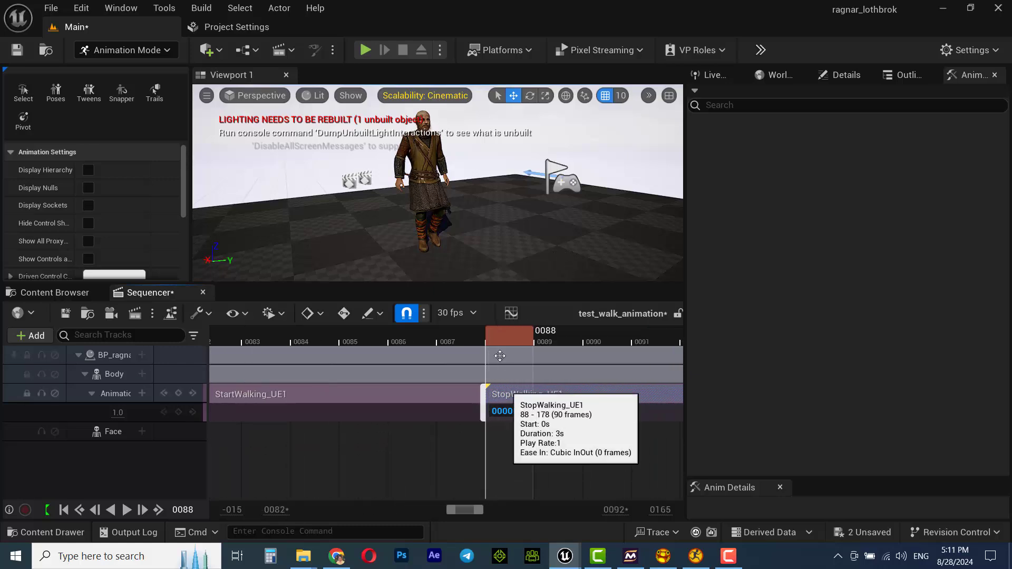
{"action": "left_click_drag", "start_coordinate": [493, 341], "coordinate": [465, 348]}
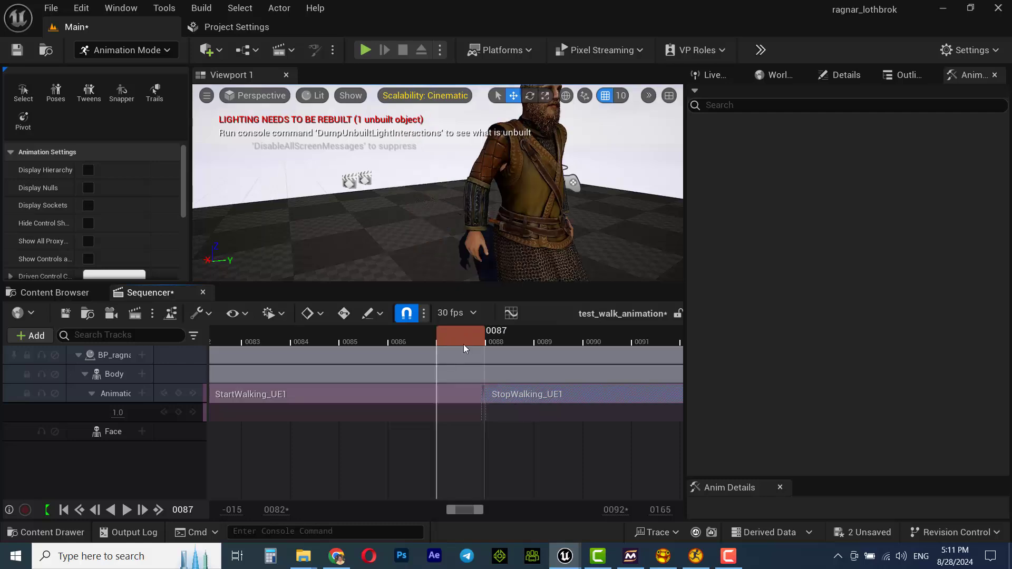
Step: Turn off timeline snapping and align the start of the StopWalking_UE1 clip precisely with the end of StartWalking_UE1 at frame 88
{"action": "left_click_drag", "start_coordinate": [525, 397], "coordinate": [539, 394]}
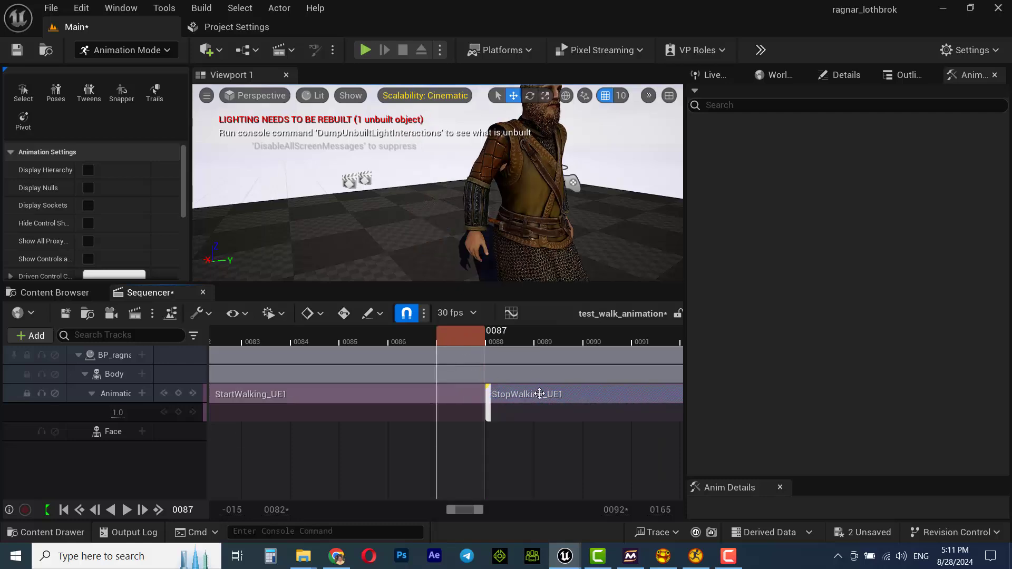
{"action": "left_click", "coordinate": [411, 318]}
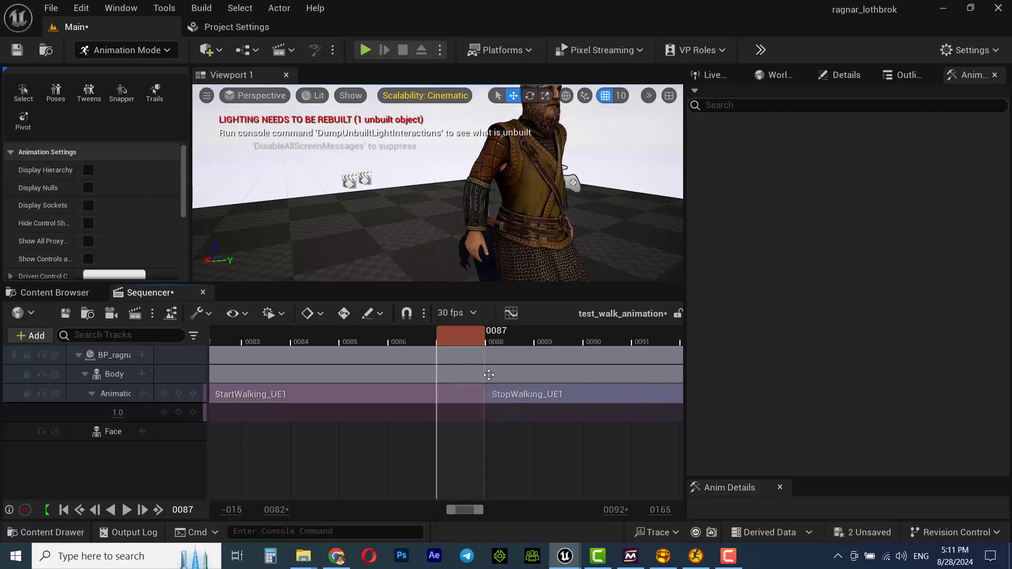
{"action": "scroll", "coordinate": [553, 416], "scroll_direction": "up", "scroll_amount": 3}
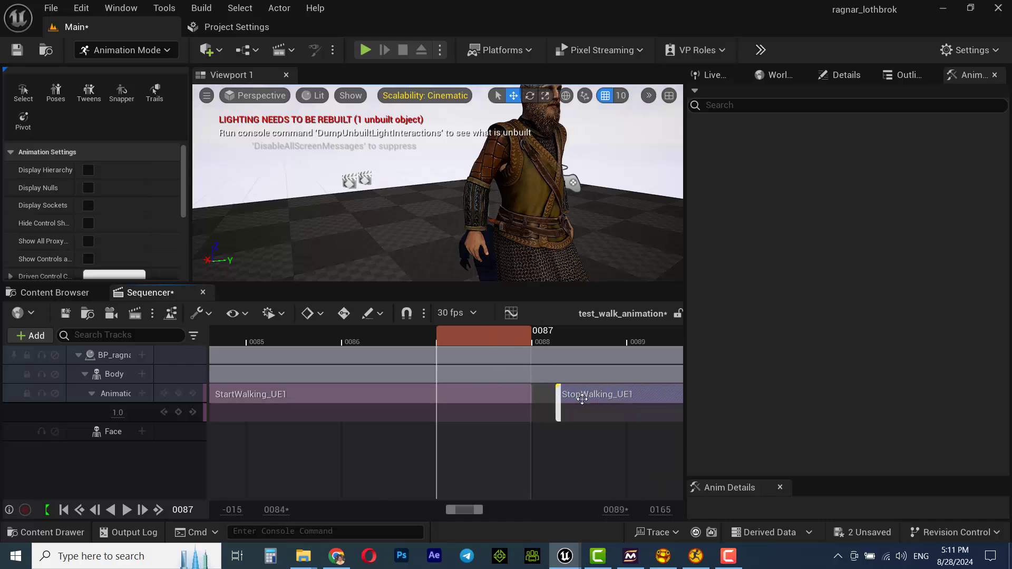
{"action": "mouse_move", "coordinate": [572, 397]}
{"action": "left_mouse_down"}
{"action": "mouse_move", "coordinate": [585, 398]}
{"action": "mouse_move", "coordinate": [560, 398]}
{"action": "left_mouse_up"}
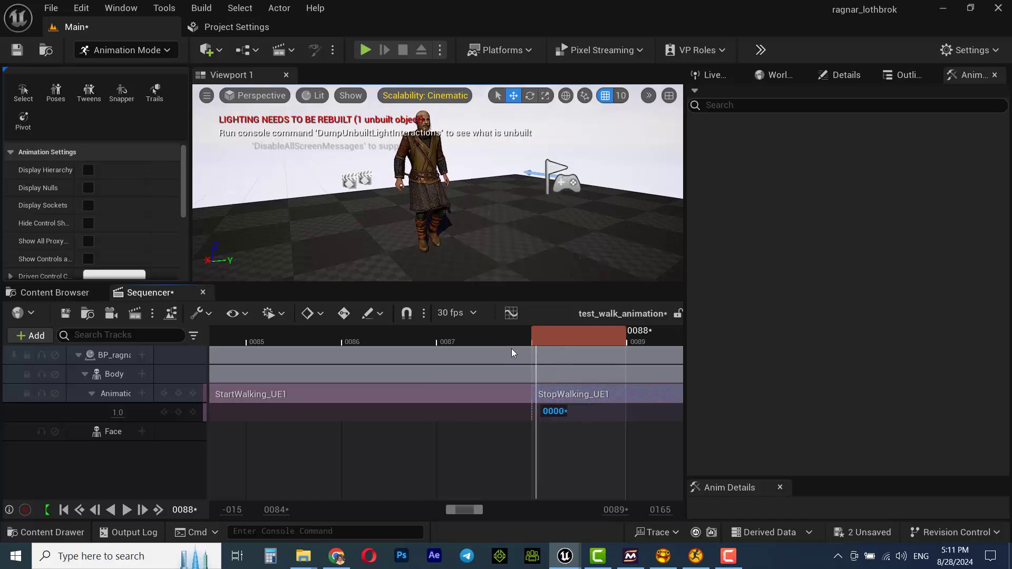
{"action": "mouse_move", "coordinate": [532, 394]}
{"action": "left_mouse_down"}
{"action": "mouse_move", "coordinate": [517, 393]}
{"action": "mouse_move", "coordinate": [535, 376]}
{"action": "left_mouse_up"}
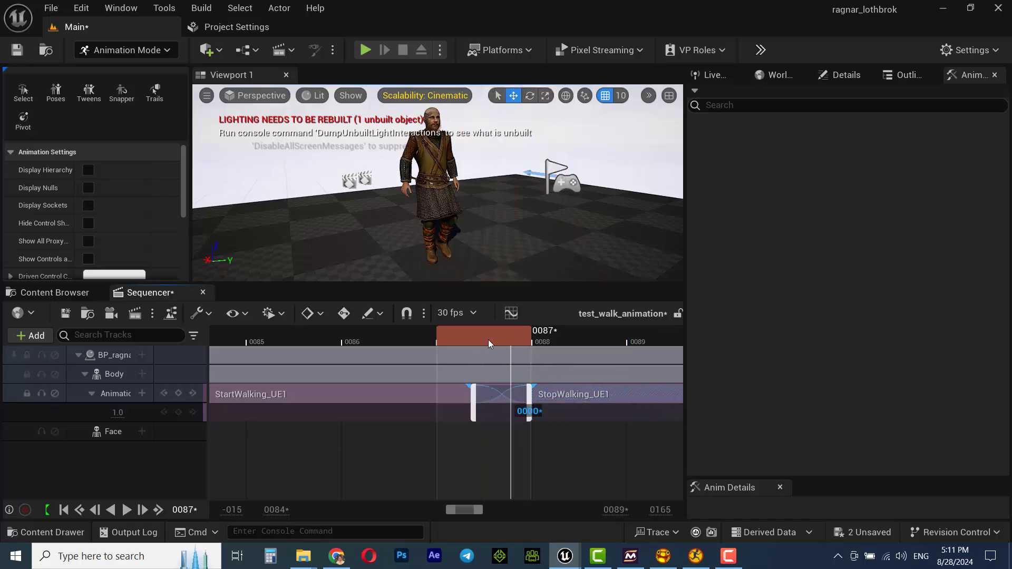
{"action": "left_click_drag", "start_coordinate": [488, 342], "coordinate": [523, 339]}
{"action": "left_click_drag", "start_coordinate": [528, 394], "coordinate": [583, 396]}
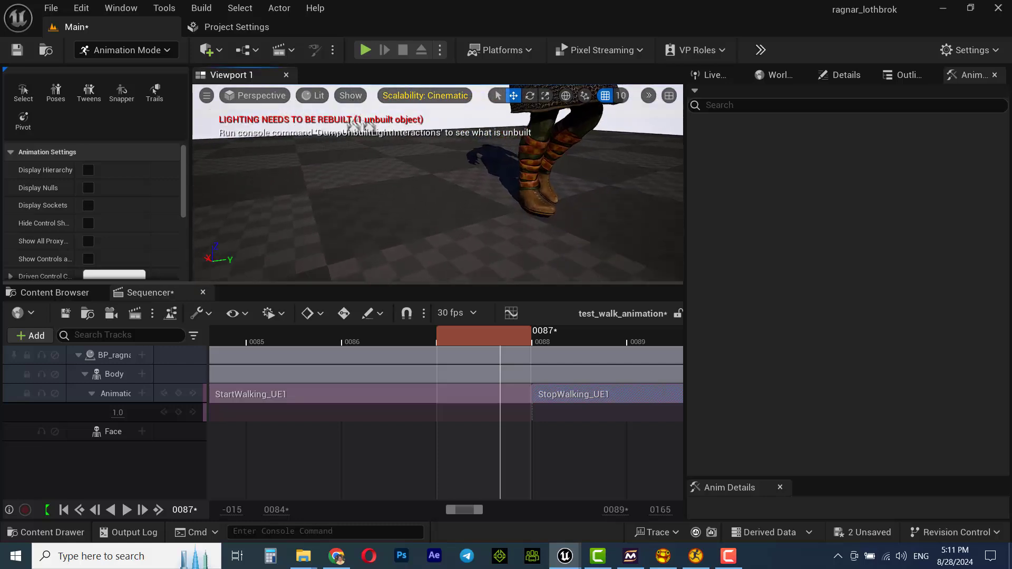
Step: Inspect the feet at the clip junction and match StopWalking_UE1 with the foot_r bone in the previous clip
{"action": "right_click_drag", "start_coordinate": [477, 243], "coordinate": [477, 243]}
{"action": "right_click_drag", "start_coordinate": [430, 165], "coordinate": [430, 164]}
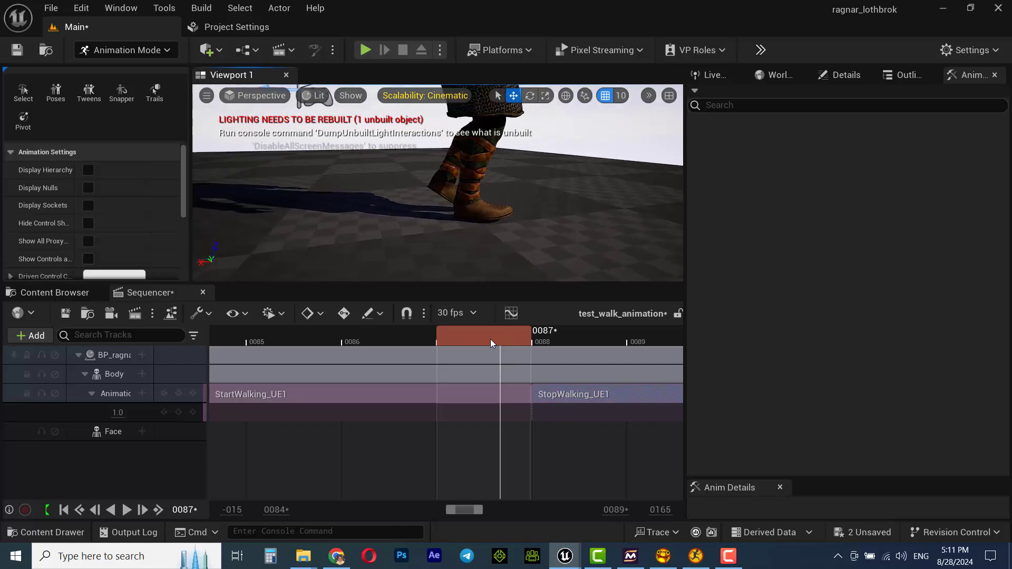
{"action": "left_click_drag", "start_coordinate": [491, 341], "coordinate": [503, 341]}
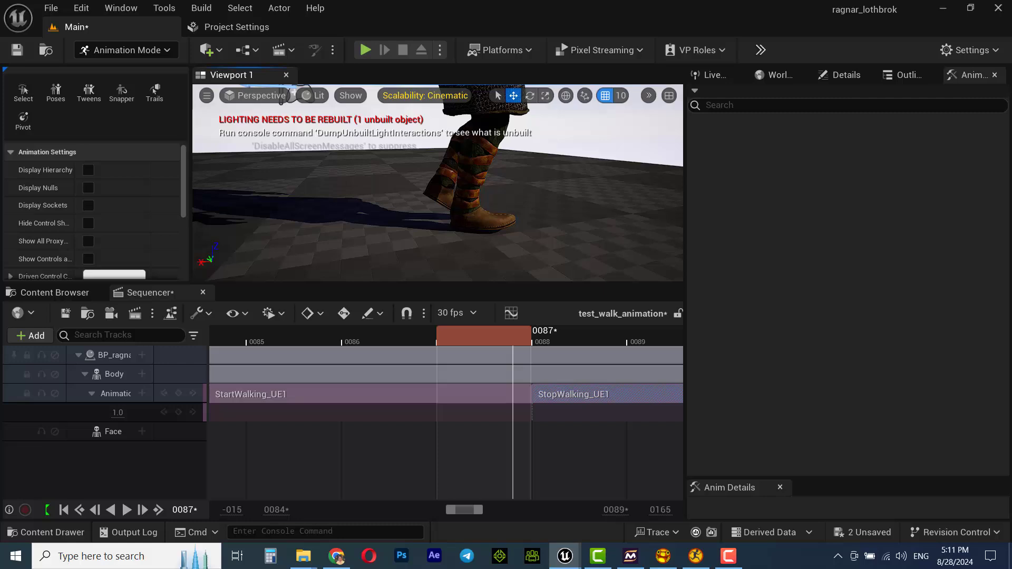
{"action": "left_click", "coordinate": [537, 396]}
{"action": "left_click_drag", "start_coordinate": [521, 341], "coordinate": [532, 334]}
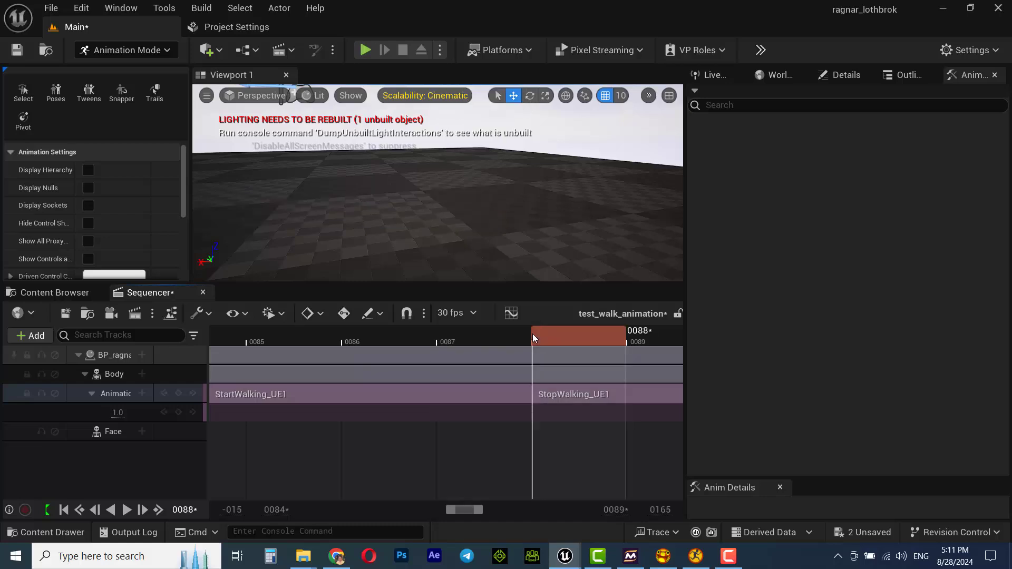
{"action": "right_click", "coordinate": [534, 393]}
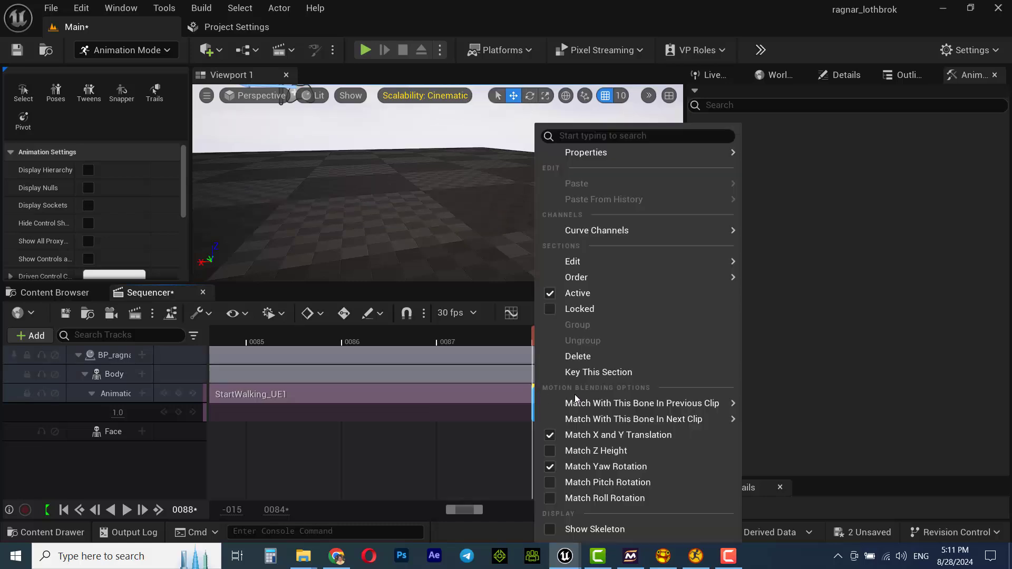
{"action": "mouse_move", "coordinate": [593, 403]}
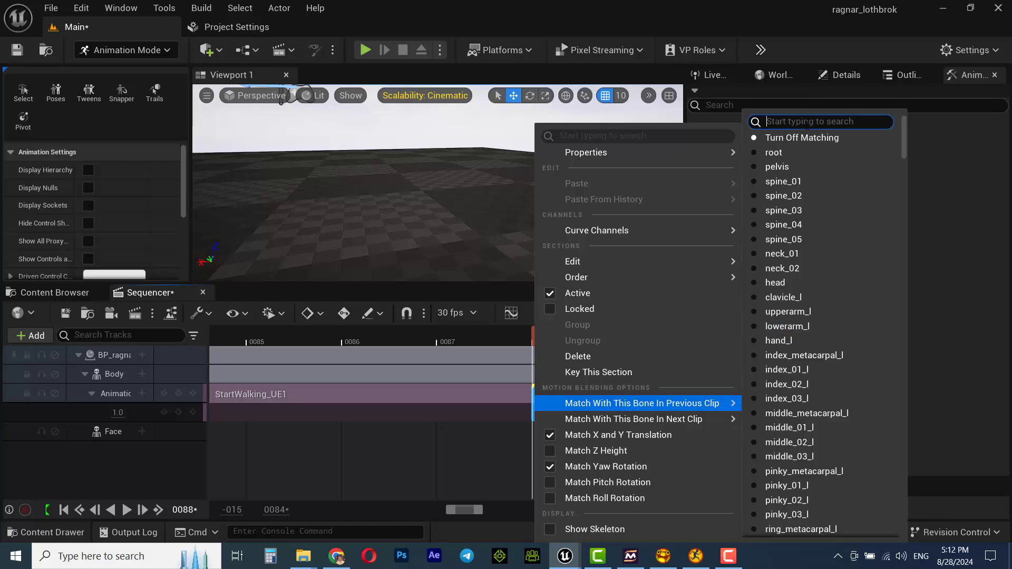
{"action": "type", "text": "foot"}
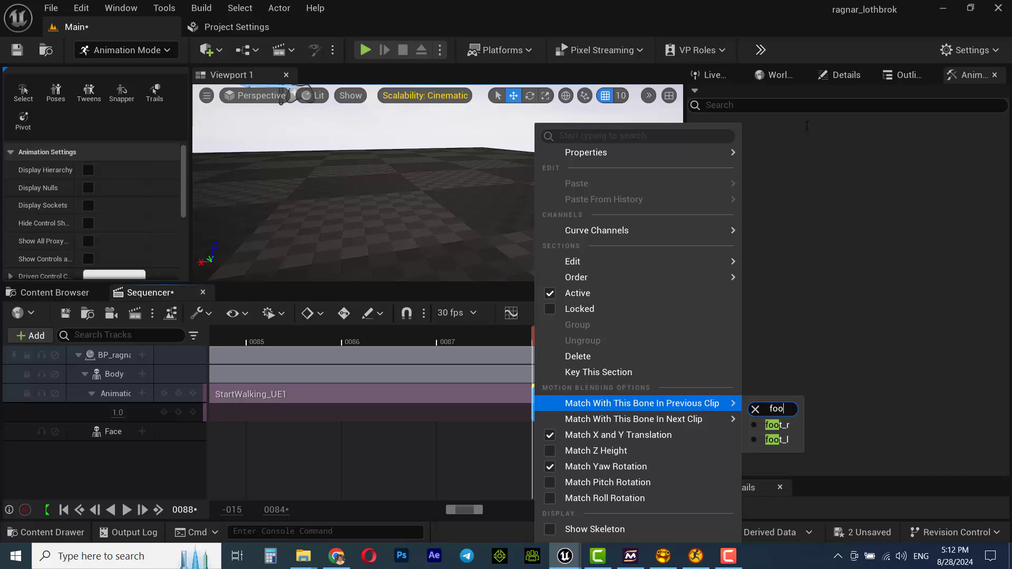
{"action": "left_click", "coordinate": [773, 425]}
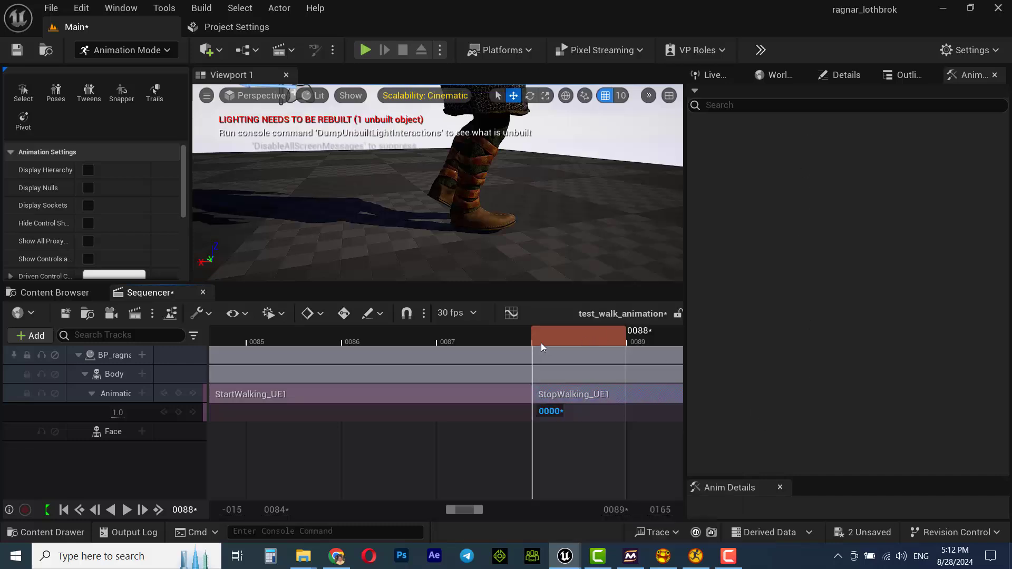
Step: Scrub from the junction into the StopWalking_UE1 clip to check the matched transition
{"action": "left_click_drag", "start_coordinate": [534, 339], "coordinate": [577, 357]}
{"action": "scroll", "coordinate": [579, 404], "scroll_direction": "down", "scroll_amount": 6, "text": "ctrl"}
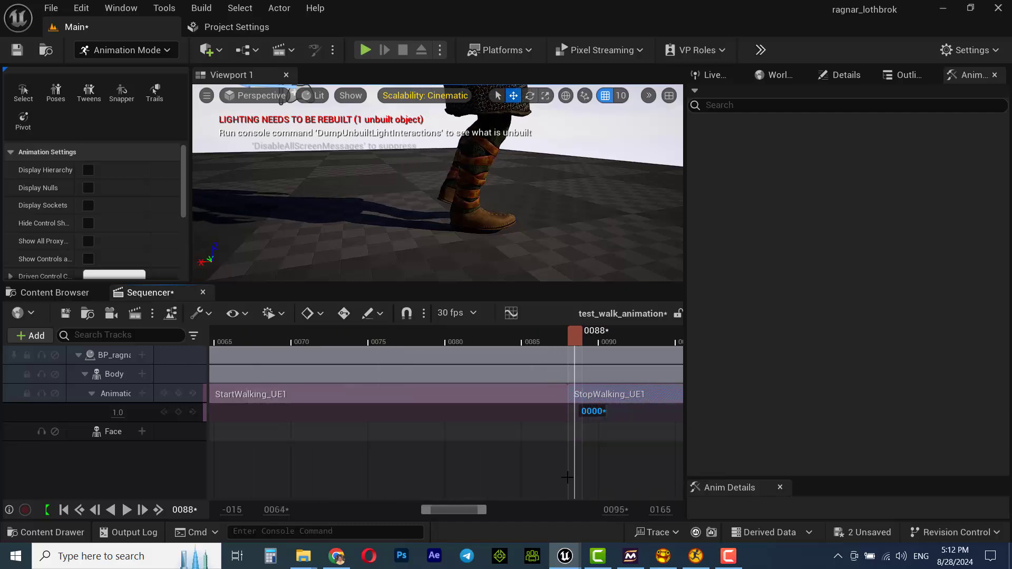
{"action": "left_click_drag", "start_coordinate": [479, 515], "coordinate": [522, 510]}
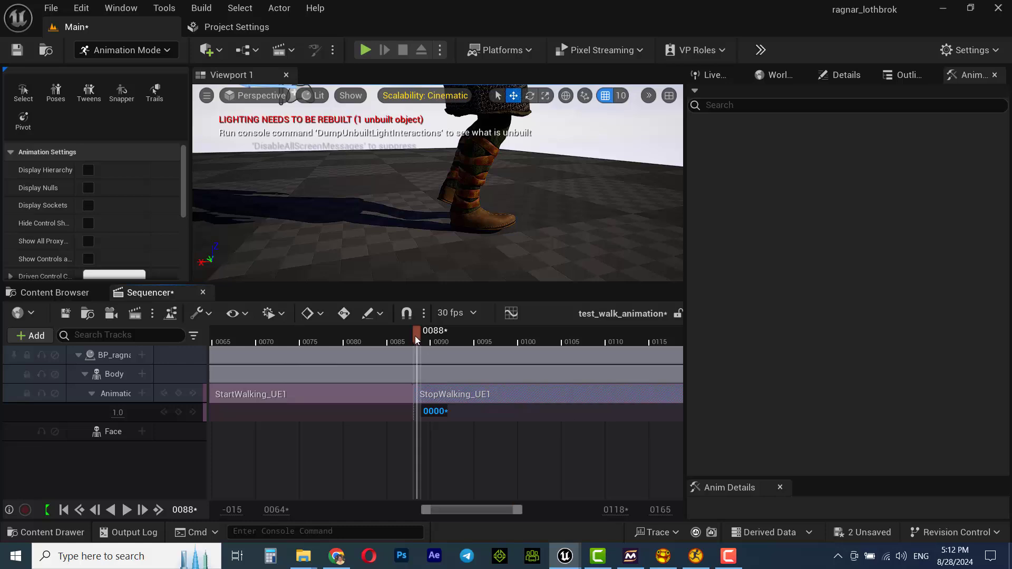
{"action": "left_click_drag", "start_coordinate": [416, 336], "coordinate": [588, 343]}
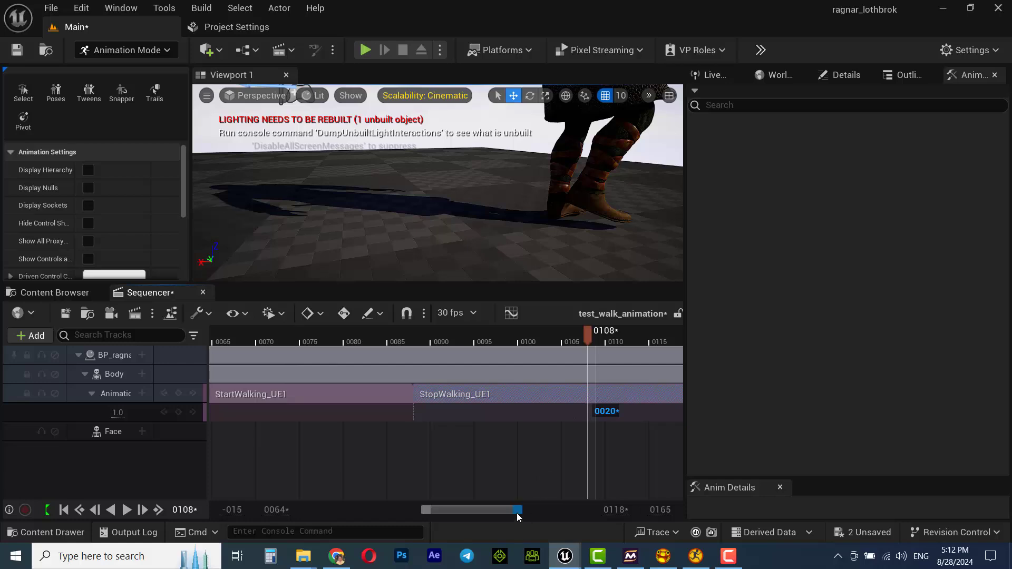
{"action": "left_click_drag", "start_coordinate": [518, 512], "coordinate": [590, 510]}
{"action": "mouse_move", "coordinate": [409, 340]}
{"action": "left_mouse_down"}
{"action": "mouse_move", "coordinate": [580, 340]}
{"action": "mouse_move", "coordinate": [239, 340]}
{"action": "mouse_move", "coordinate": [429, 340]}
{"action": "left_mouse_up"}
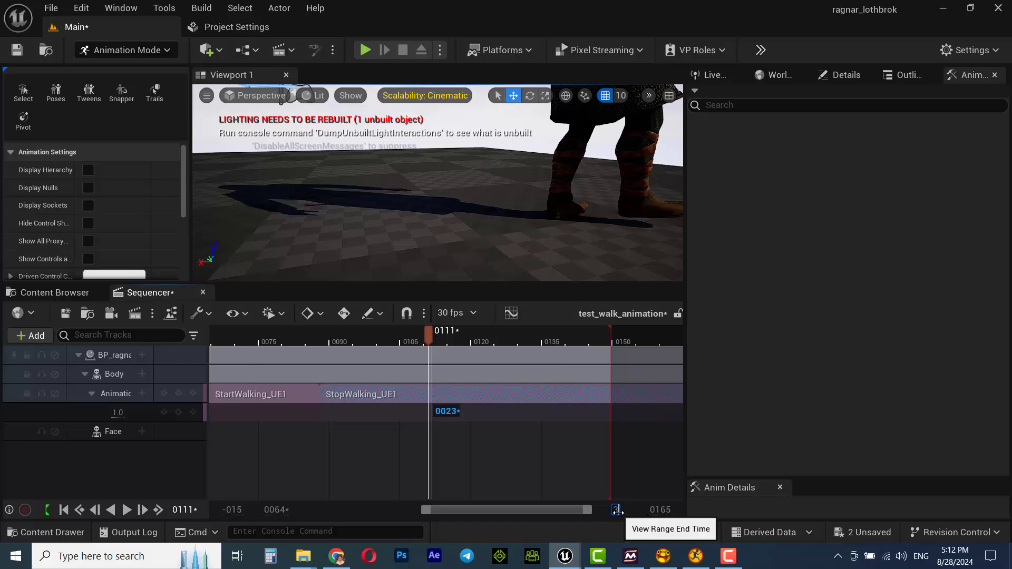
Step: Set the timeline's view range end to 1000 and extend the sequence's playback end to frame 174
{"action": "key", "text": "BackSpace"}
{"action": "type", "text": "1000"}
{"action": "key", "text": "Return"}
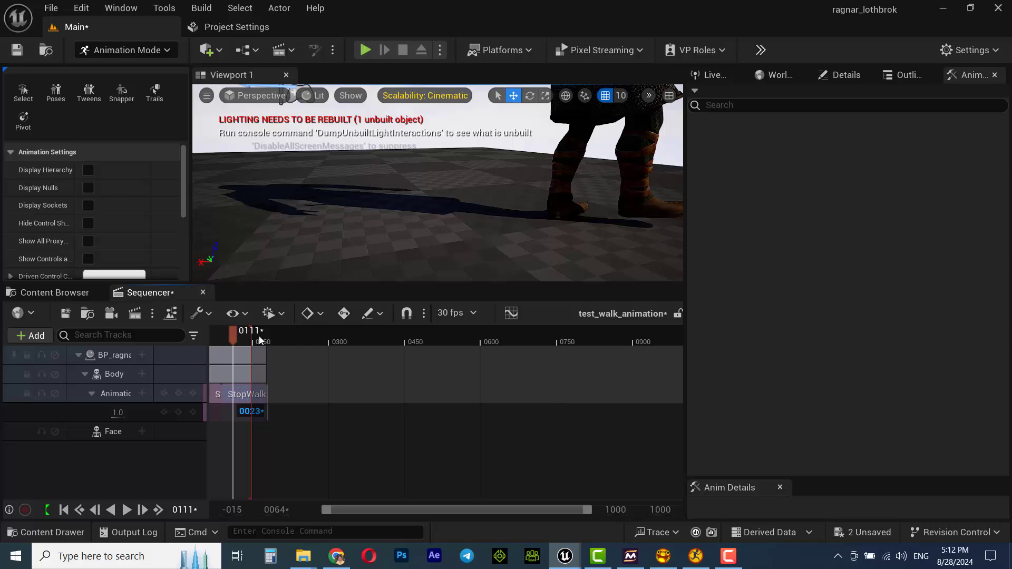
{"action": "left_click_drag", "start_coordinate": [261, 337], "coordinate": [264, 336]}
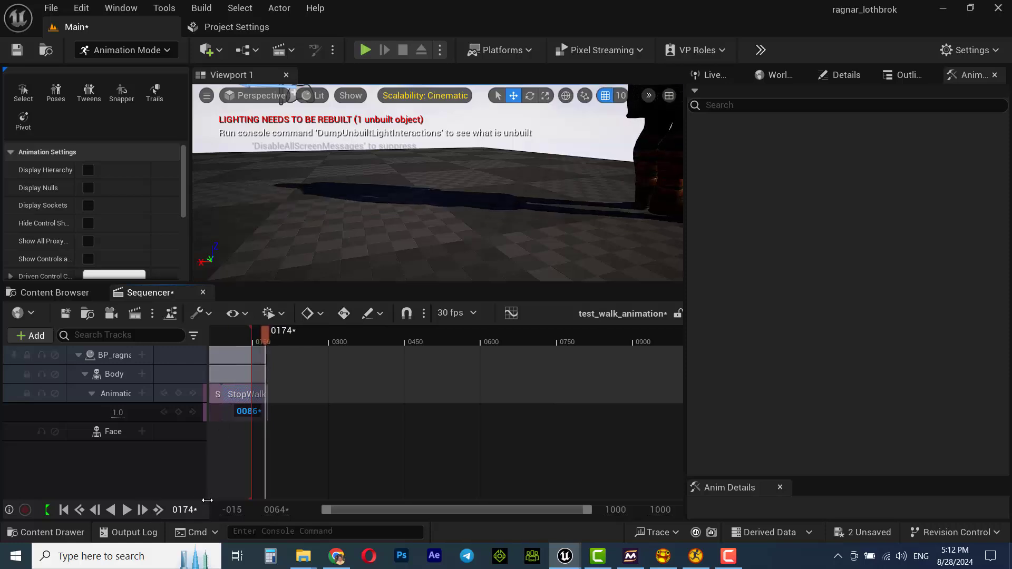
{"action": "left_click_drag", "start_coordinate": [207, 499], "coordinate": [237, 499]}
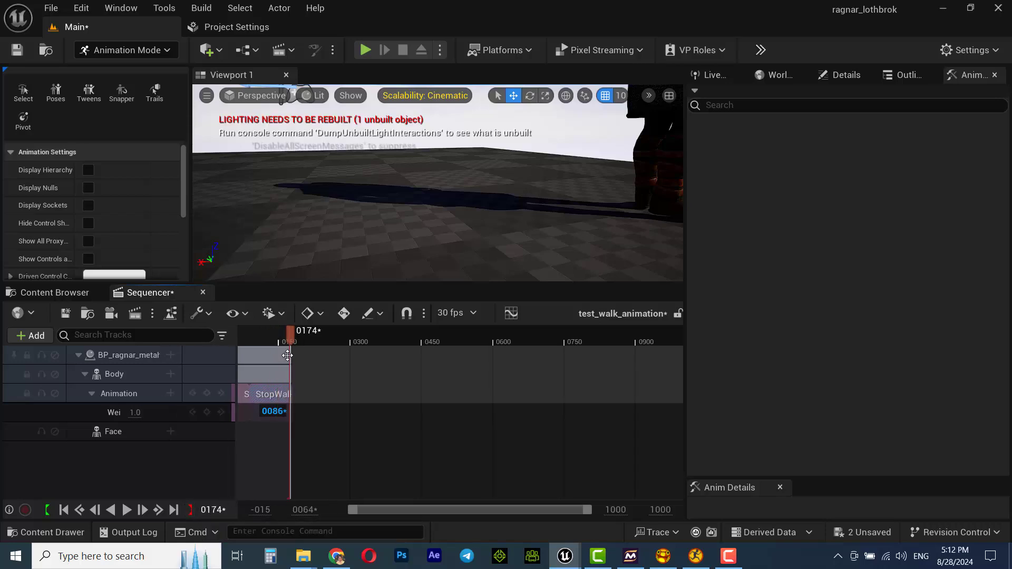
{"action": "left_click_drag", "start_coordinate": [590, 512], "coordinate": [432, 510]}
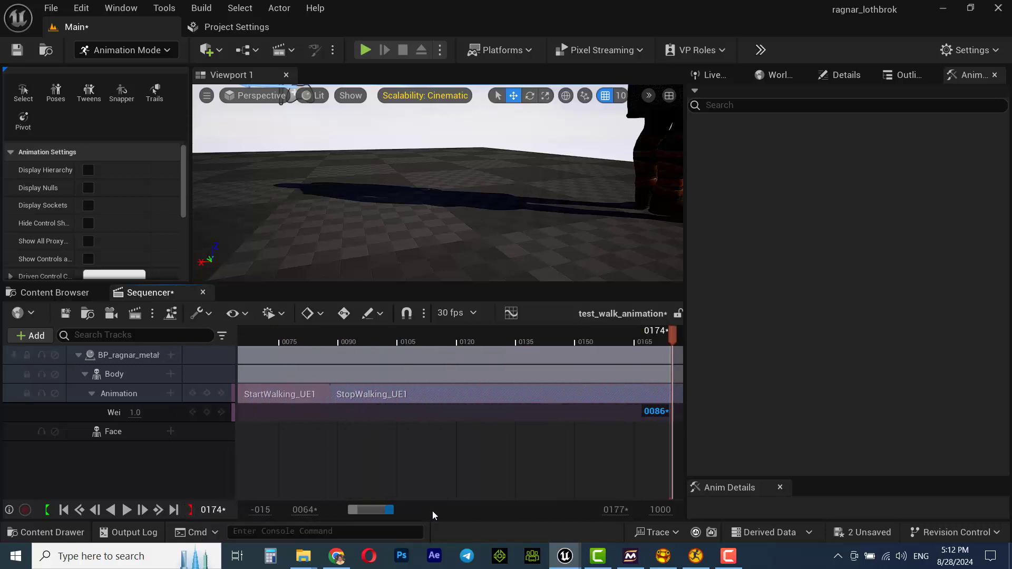
Step: Play the sequence from near its start to review the walk and stop motion, and replay it to examine the clip junction
{"action": "left_click_drag", "start_coordinate": [395, 341], "coordinate": [232, 340]}
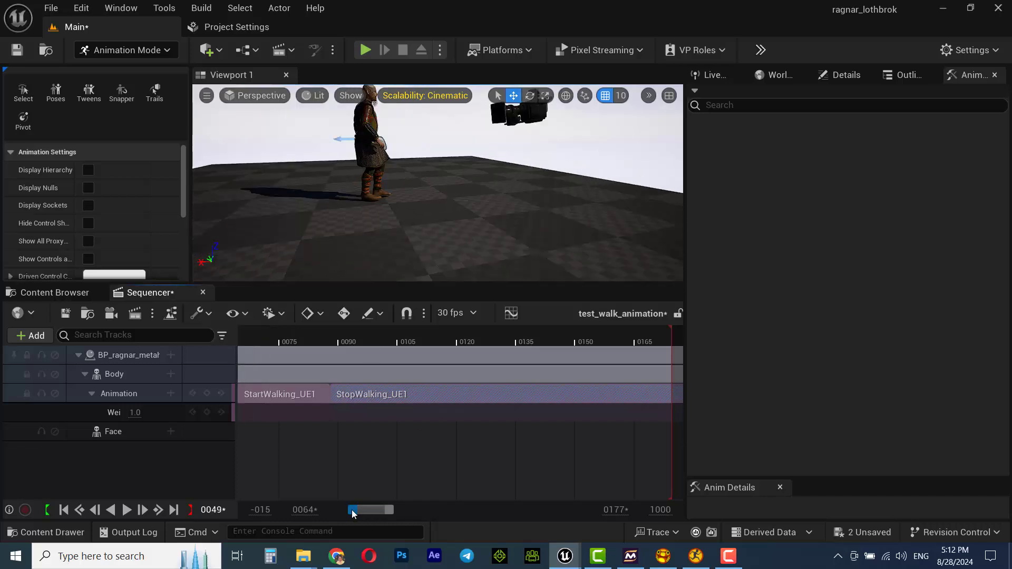
{"action": "left_click_drag", "start_coordinate": [350, 510], "coordinate": [331, 510]}
{"action": "left_click", "coordinate": [281, 343]}
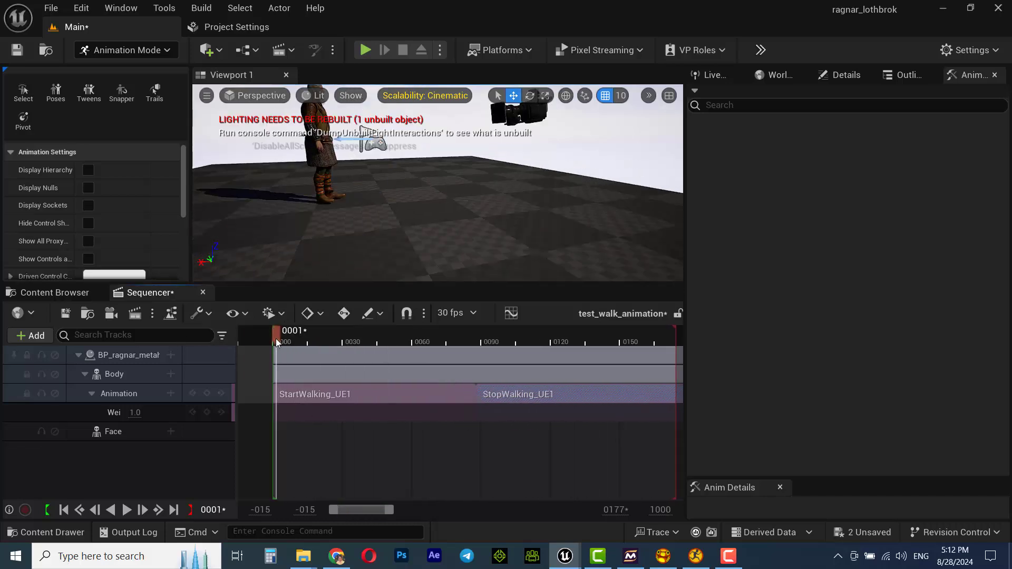
{"action": "right_click_drag", "start_coordinate": [332, 240], "coordinate": [550, 85]}
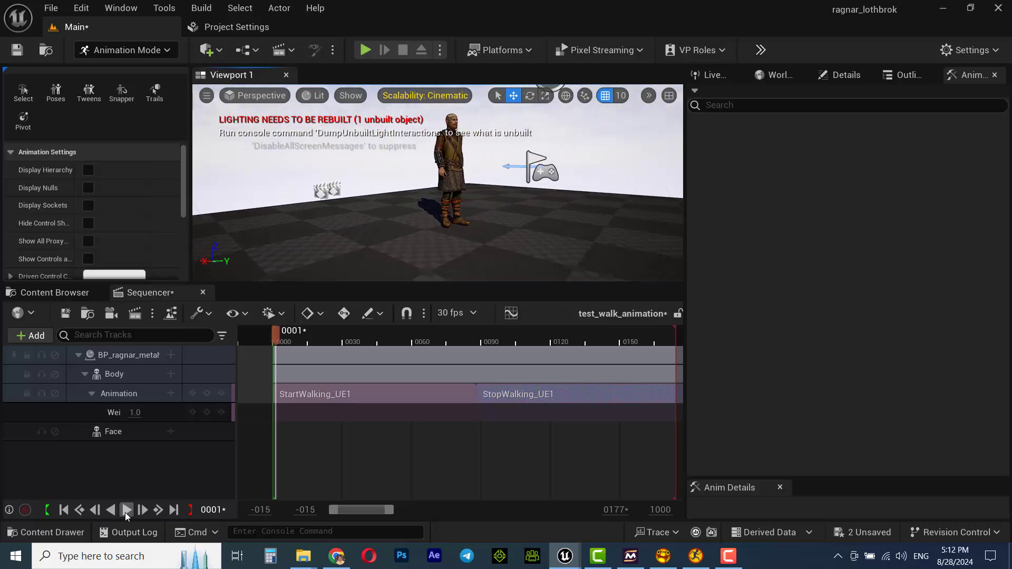
{"action": "left_click", "coordinate": [126, 509]}
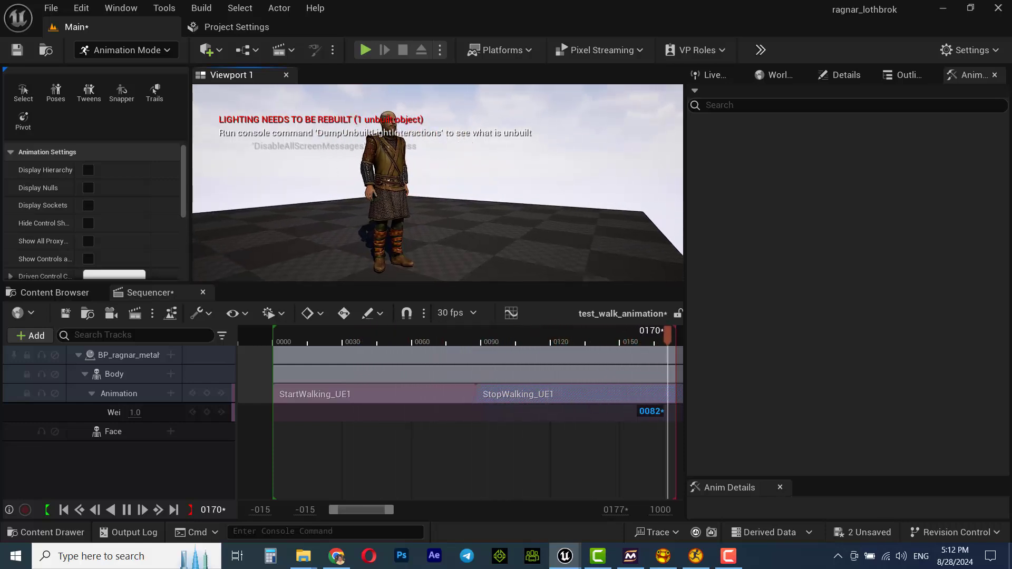
{"action": "left_click_drag", "start_coordinate": [540, 342], "coordinate": [346, 342]}
{"action": "left_click", "coordinate": [127, 509]}
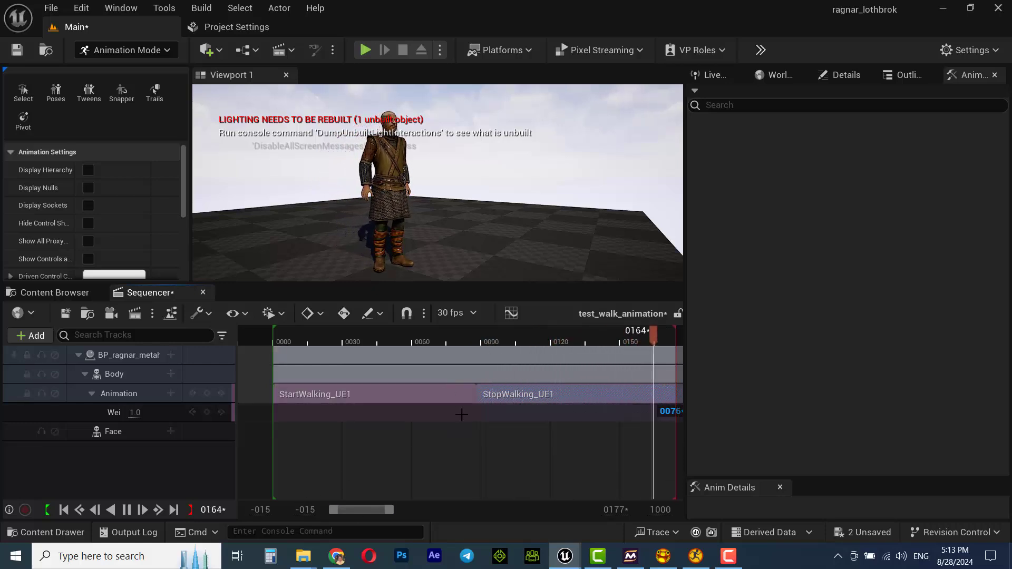
{"action": "scroll", "coordinate": [450, 447], "scroll_direction": "up", "scroll_amount": 3, "text": "ctrl"}
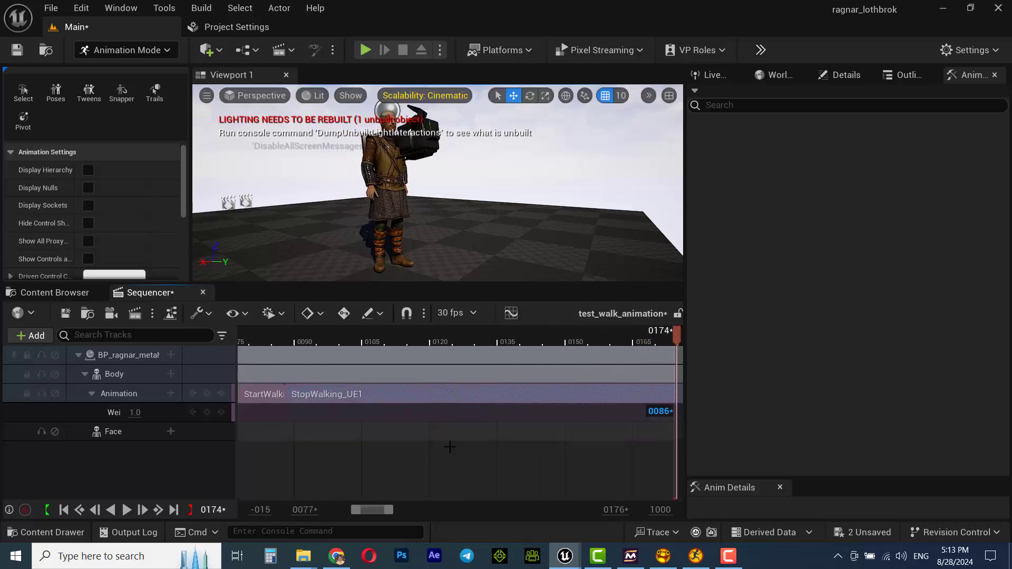
{"action": "scroll", "coordinate": [363, 511], "scroll_direction": "up", "scroll_amount": 2, "text": "ctrl"}
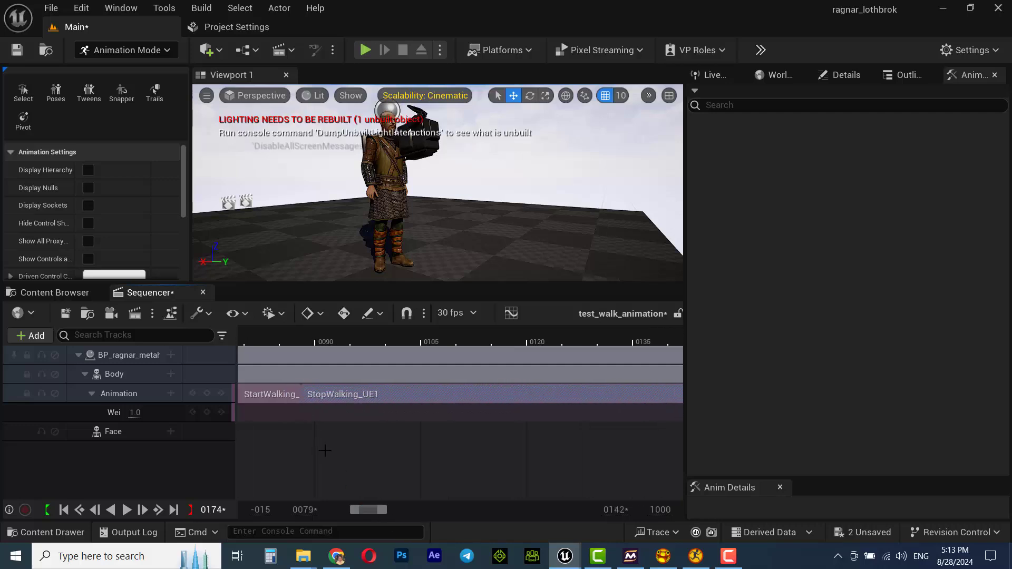
Step: Shift StopWalking_UE1 slightly earlier on the Animation track to overlap the end of StartWalking_UE1, and inspect the junction up close
{"action": "scroll", "coordinate": [324, 450], "scroll_direction": "up", "scroll_amount": 2, "text": "ctrl"}
{"action": "left_click_drag", "start_coordinate": [308, 398], "coordinate": [299, 398]}
{"action": "left_click_drag", "start_coordinate": [314, 432], "coordinate": [314, 433]}
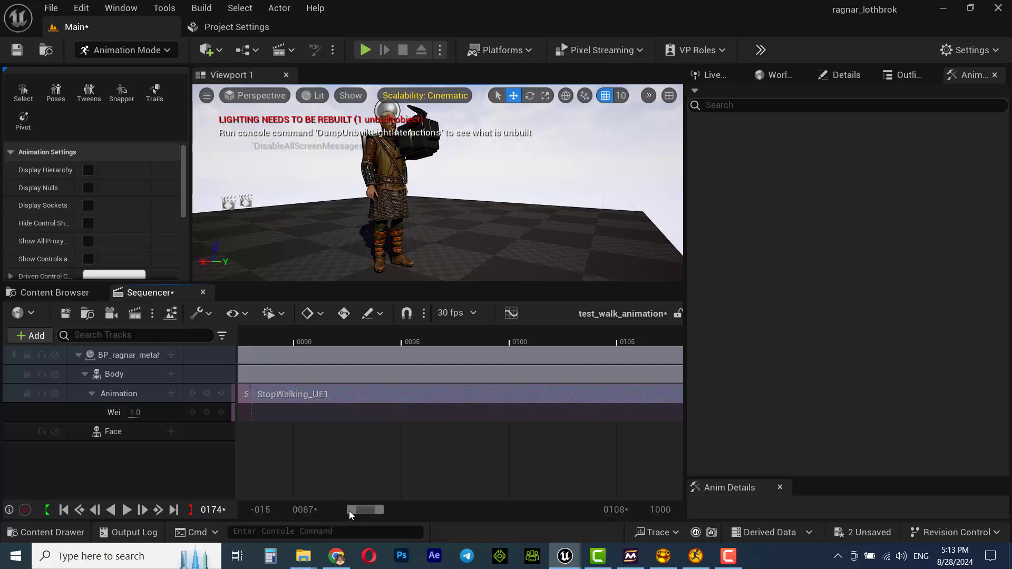
{"action": "scroll", "coordinate": [293, 452], "scroll_direction": "up", "scroll_amount": 1, "text": "ctrl"}
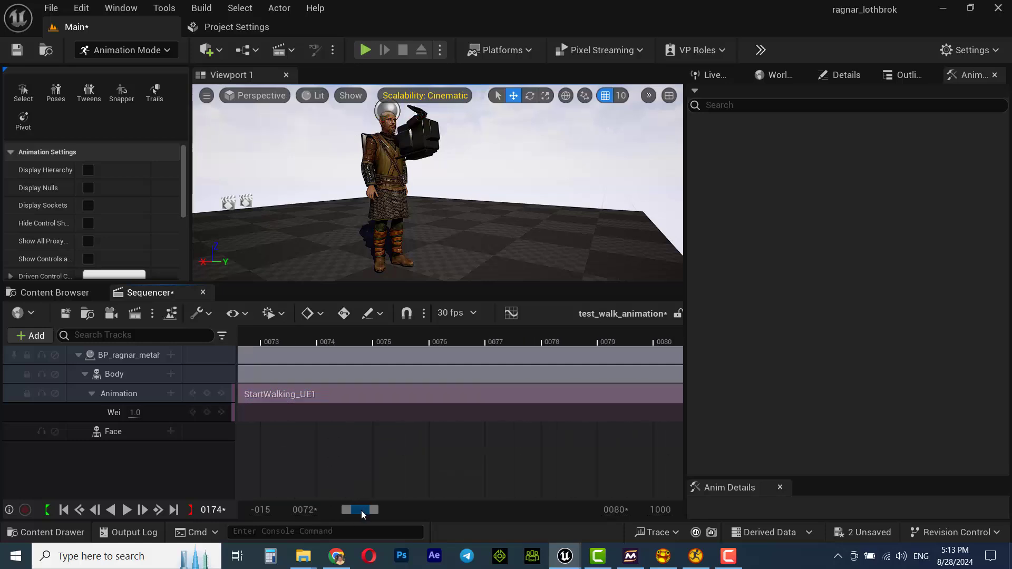
{"action": "mouse_move", "coordinate": [361, 510]}
{"action": "left_mouse_down"}
{"action": "mouse_move", "coordinate": [372, 513]}
{"action": "mouse_move", "coordinate": [363, 513]}
{"action": "left_mouse_up"}
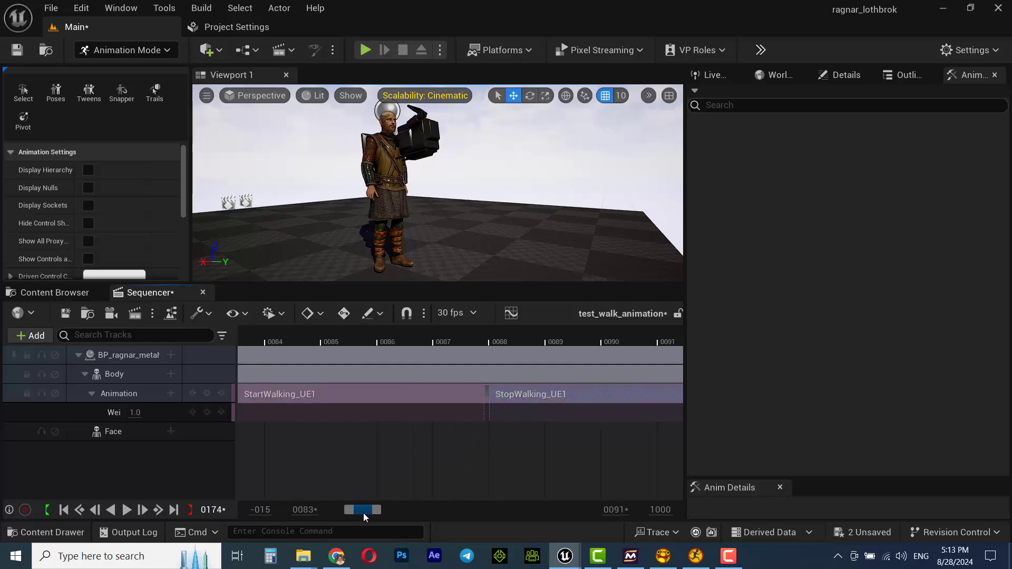
Step: Play the sequence repeatedly from shortly before the StartWalking_UE1 and StopWalking_UE1 junction to examine the transition
{"action": "left_click_drag", "start_coordinate": [477, 335], "coordinate": [264, 340]}
{"action": "scroll", "coordinate": [480, 441], "scroll_direction": "down", "scroll_amount": 10, "text": "ctrl"}
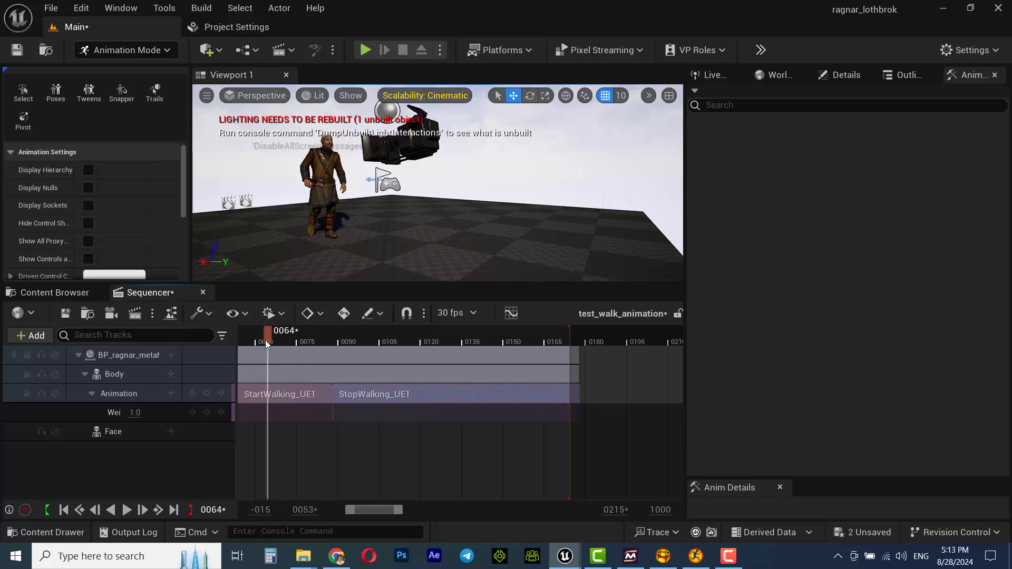
{"action": "left_click", "coordinate": [126, 509]}
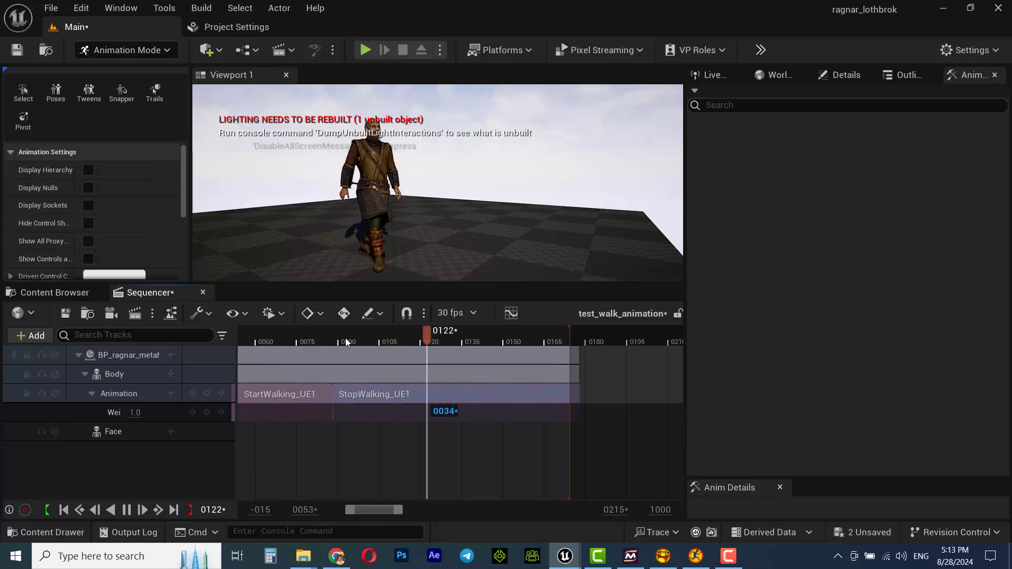
{"action": "left_click_drag", "start_coordinate": [347, 342], "coordinate": [279, 343]}
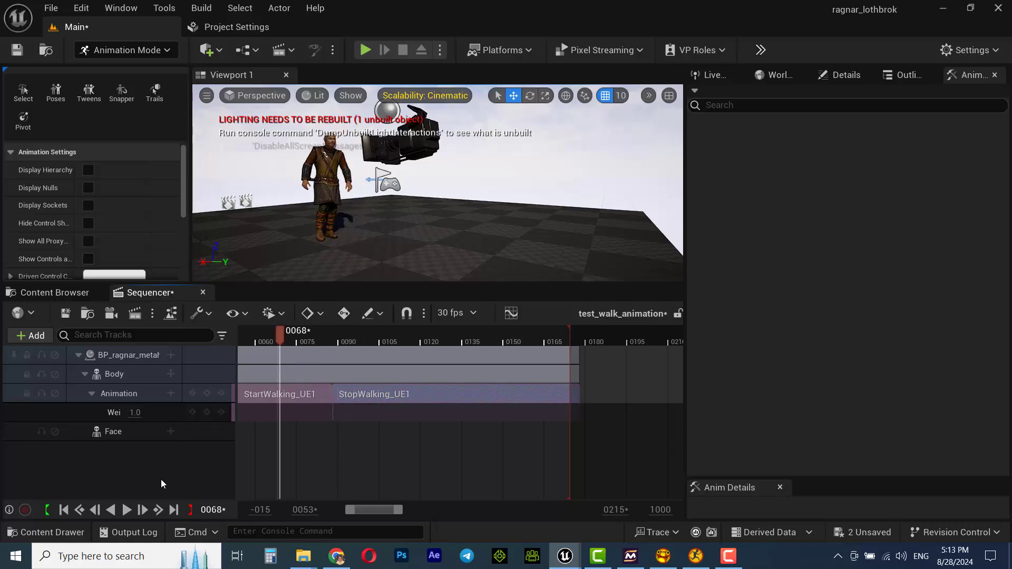
{"action": "left_click", "coordinate": [126, 509]}
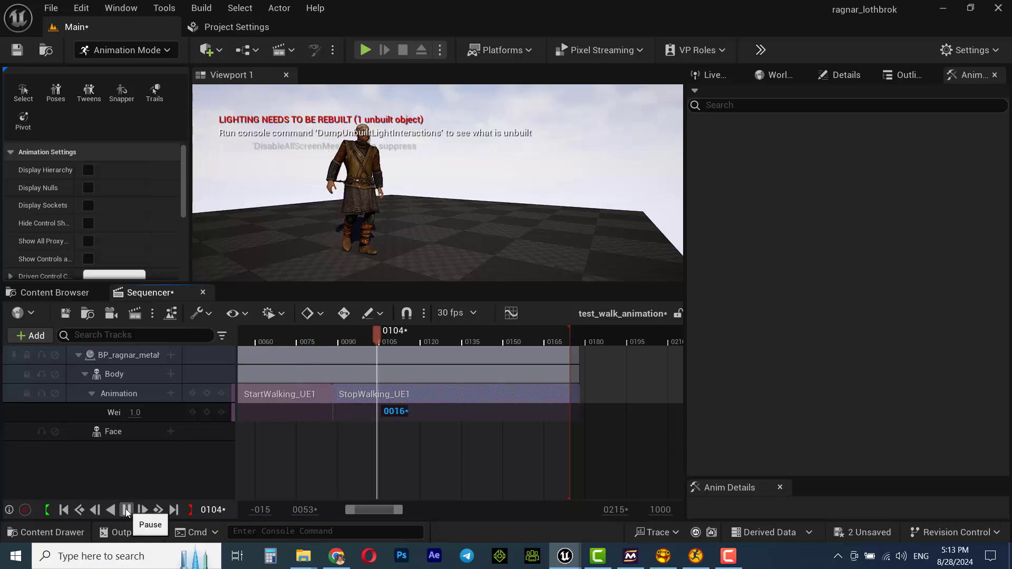
{"action": "key", "text": "space"}
{"action": "left_click", "coordinate": [313, 340]}
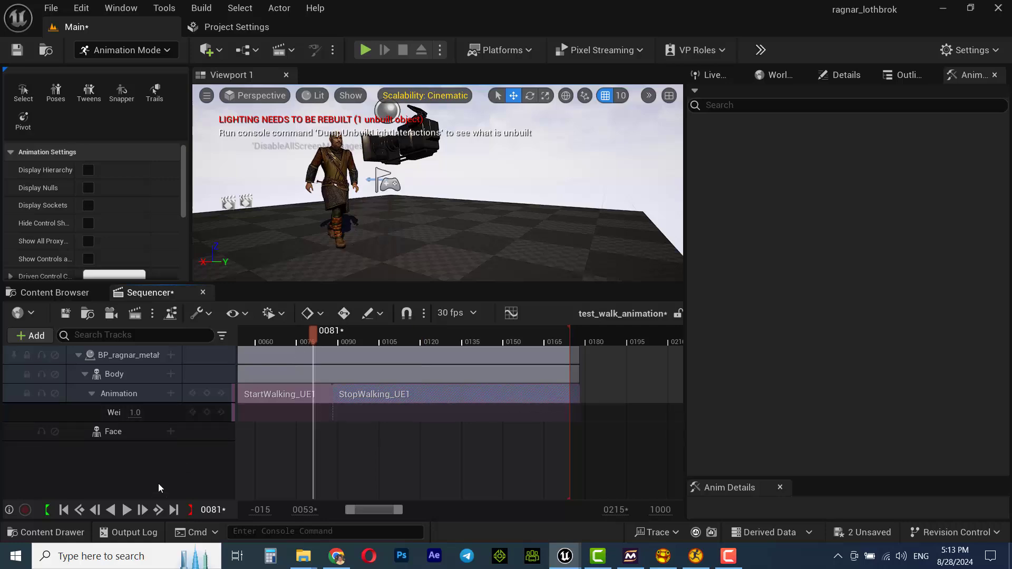
{"action": "left_click", "coordinate": [122, 511]}
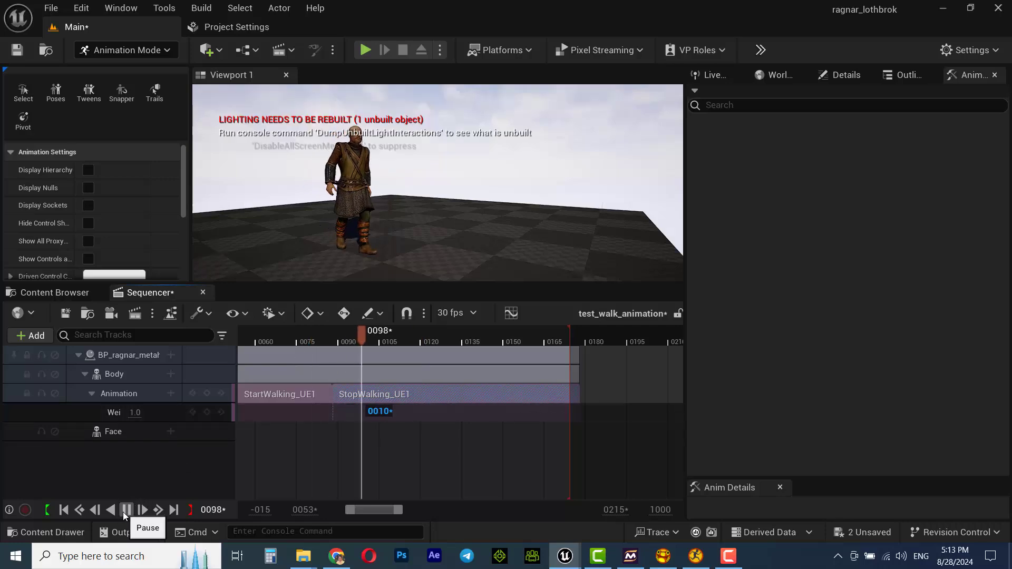
{"action": "key", "text": "space"}
{"action": "left_click_drag", "start_coordinate": [457, 344], "coordinate": [271, 334]}
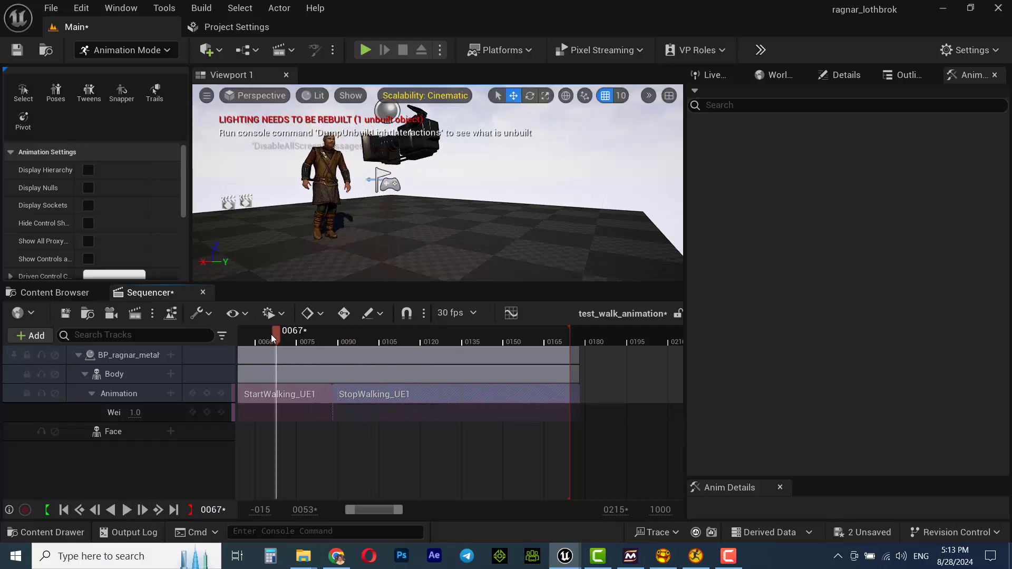
{"action": "left_click", "coordinate": [128, 510]}
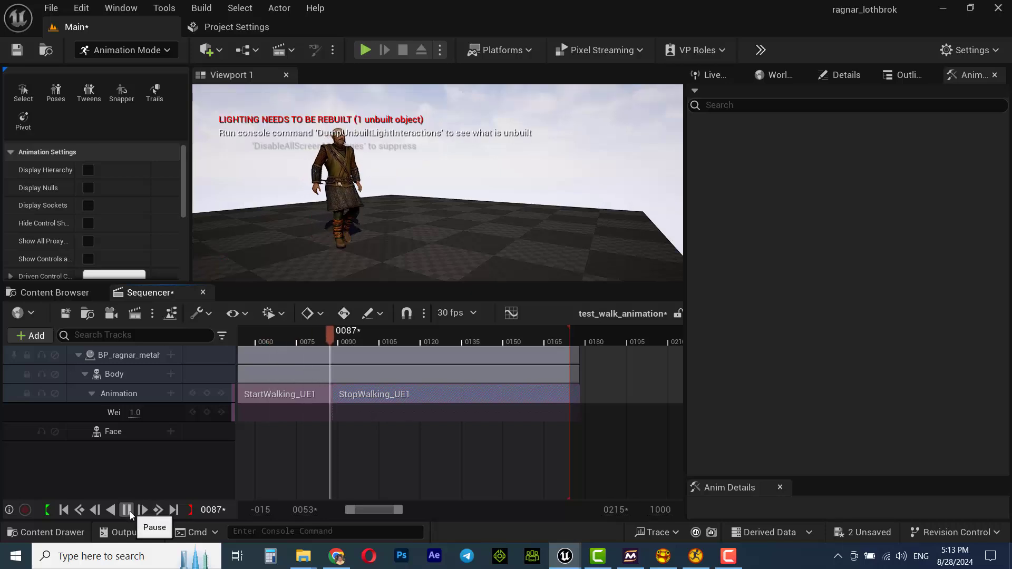
{"action": "left_click", "coordinate": [128, 510]}
{"action": "left_click_drag", "start_coordinate": [353, 333], "coordinate": [292, 335]}
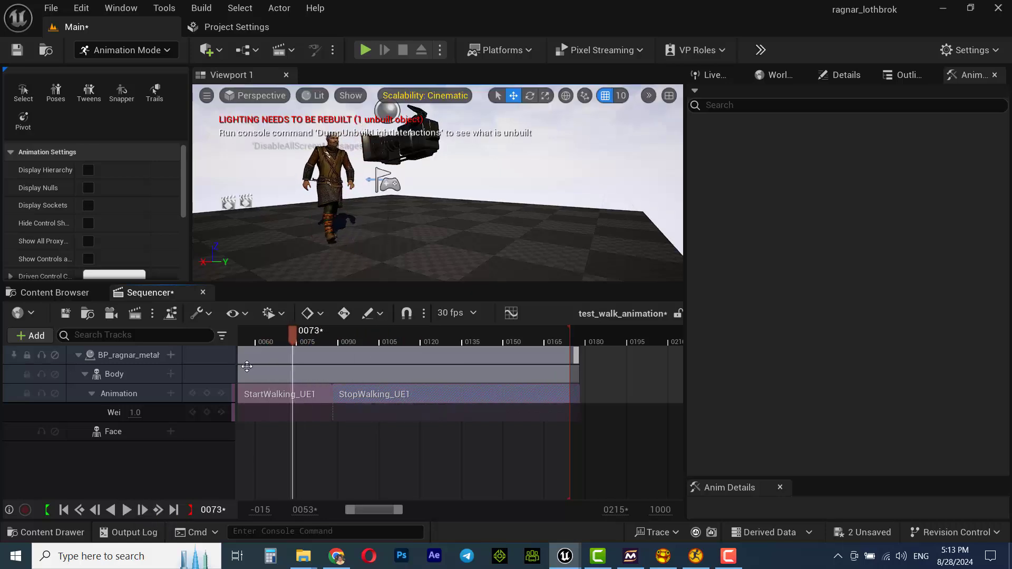
Step: Nudge StopWalking_UE1 a little earlier to widen its overlap with StartWalking_UE1, and check the blend from frame 86
{"action": "scroll", "coordinate": [483, 411], "scroll_direction": "up", "scroll_amount": 5, "text": "ctrl"}
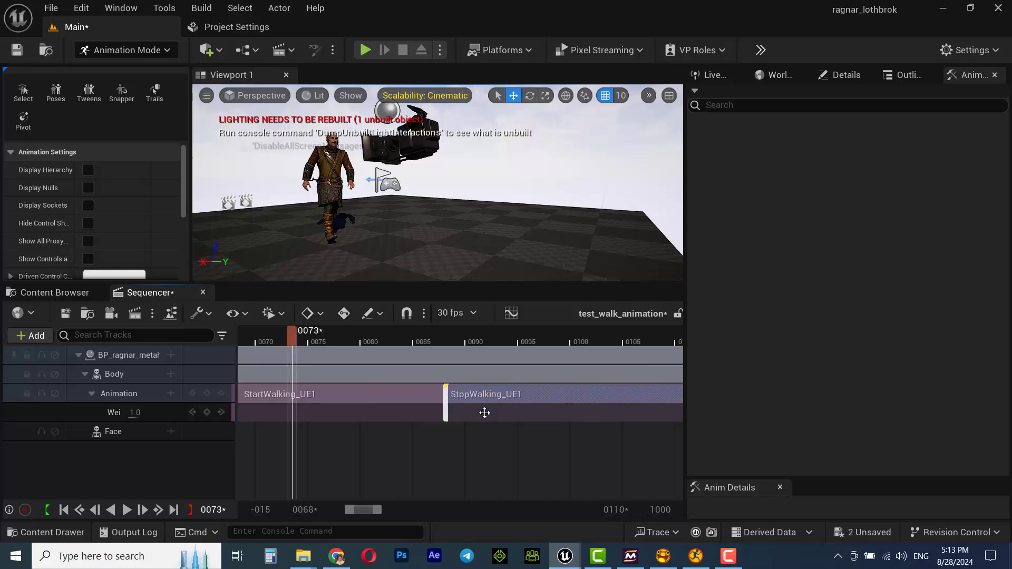
{"action": "left_click_drag", "start_coordinate": [481, 398], "coordinate": [480, 398]}
{"action": "left_click", "coordinate": [421, 340]}
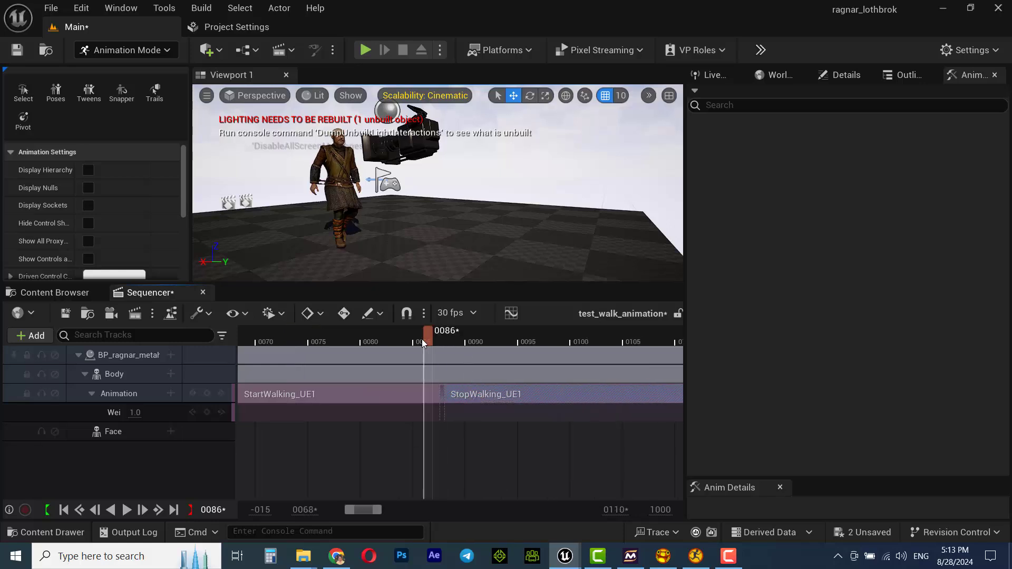
{"action": "left_click", "coordinate": [126, 509]}
{"action": "left_click_drag", "start_coordinate": [428, 334], "coordinate": [492, 470]}
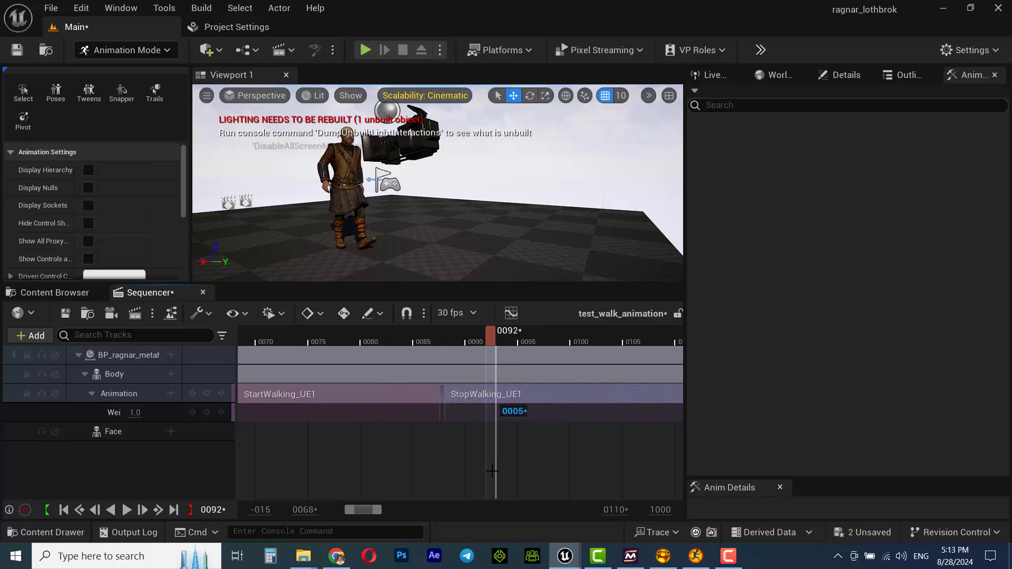
Step: Play the whole sequence from its start to review the complete walk and stop motion, and return the playhead to frame 3
{"action": "scroll", "coordinate": [498, 474], "scroll_direction": "down", "scroll_amount": 5, "text": "ctrl"}
{"action": "left_click_drag", "start_coordinate": [476, 340], "coordinate": [425, 340]}
{"action": "left_click", "coordinate": [127, 509]}
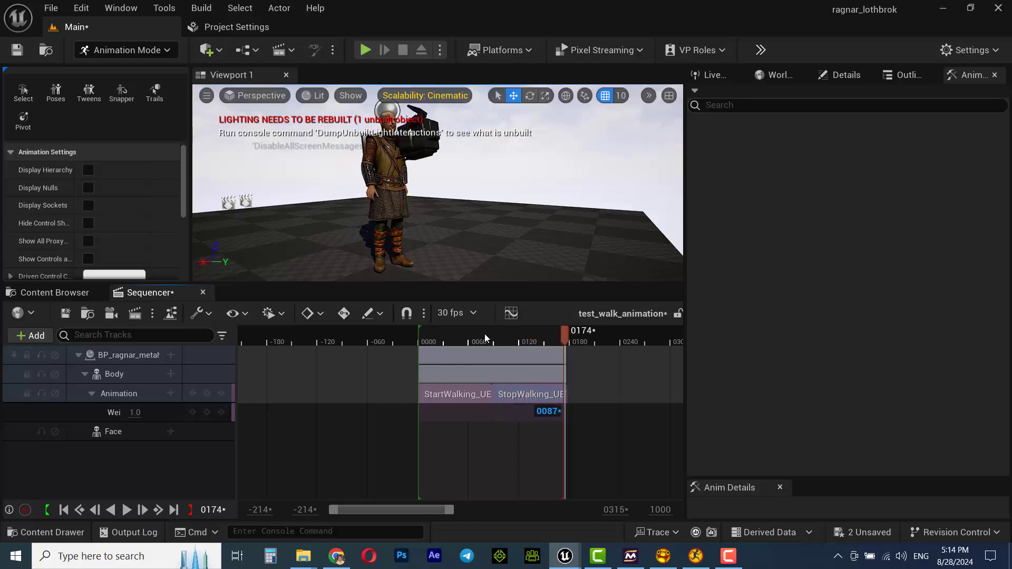
{"action": "left_click_drag", "start_coordinate": [485, 337], "coordinate": [420, 338]}
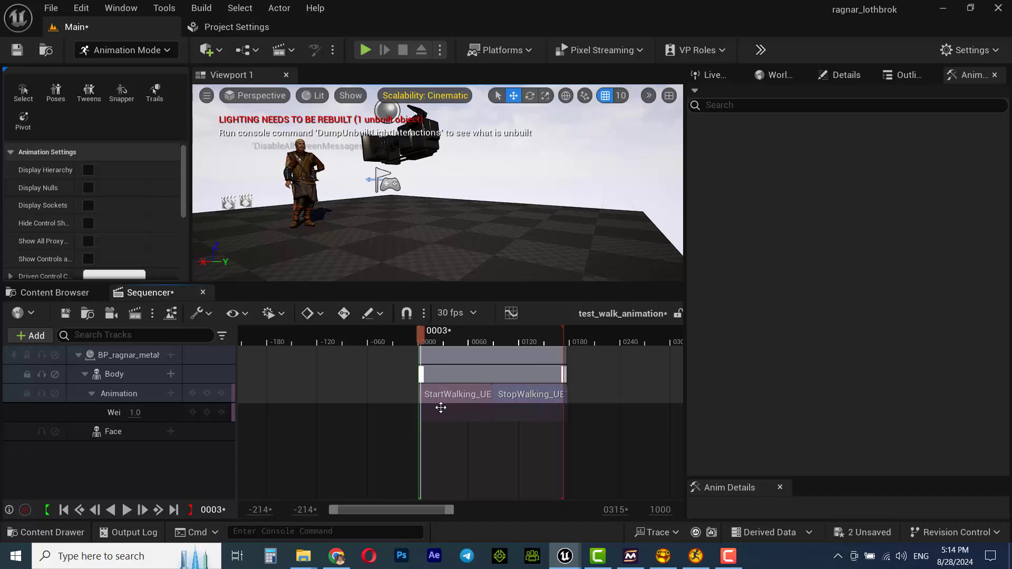